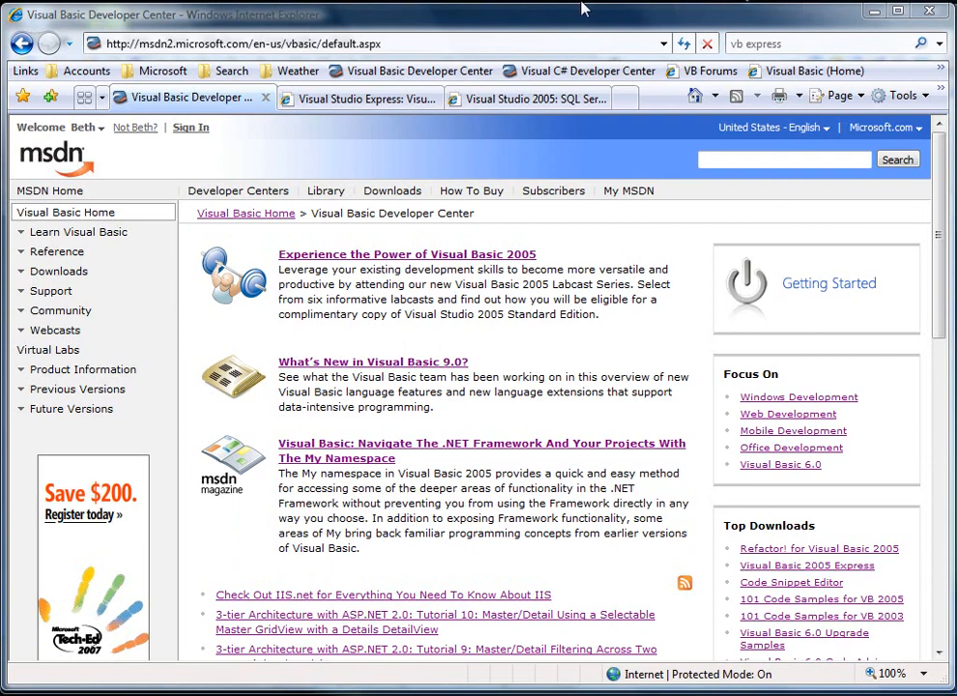
- Look over the Visual Basic Express and SQL Server Express web pages, and switch to Visual Studio
left_click(345, 104)
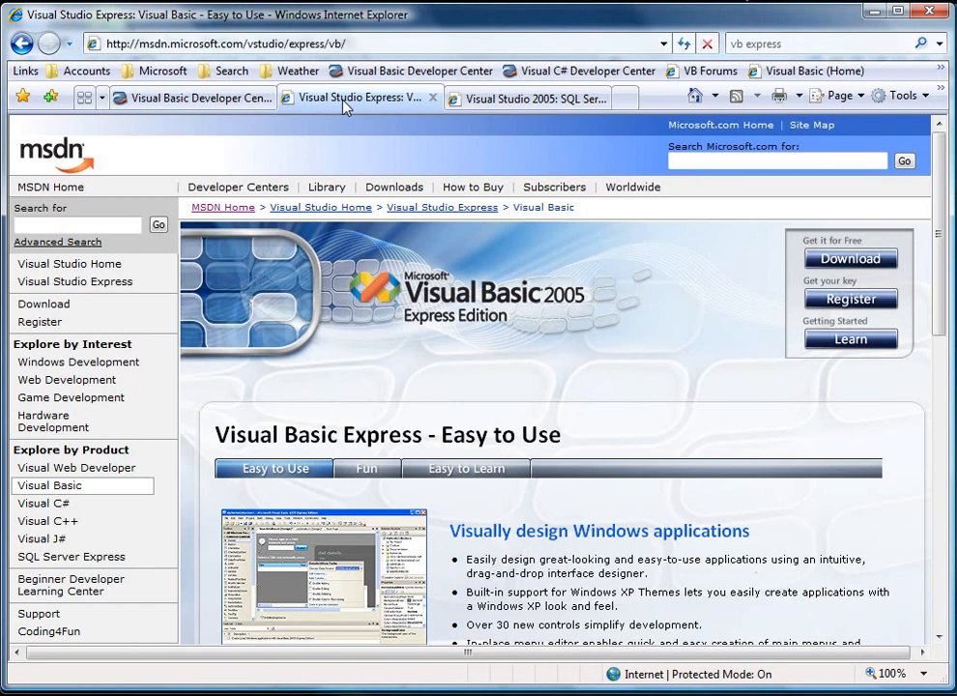
left_click(483, 101)
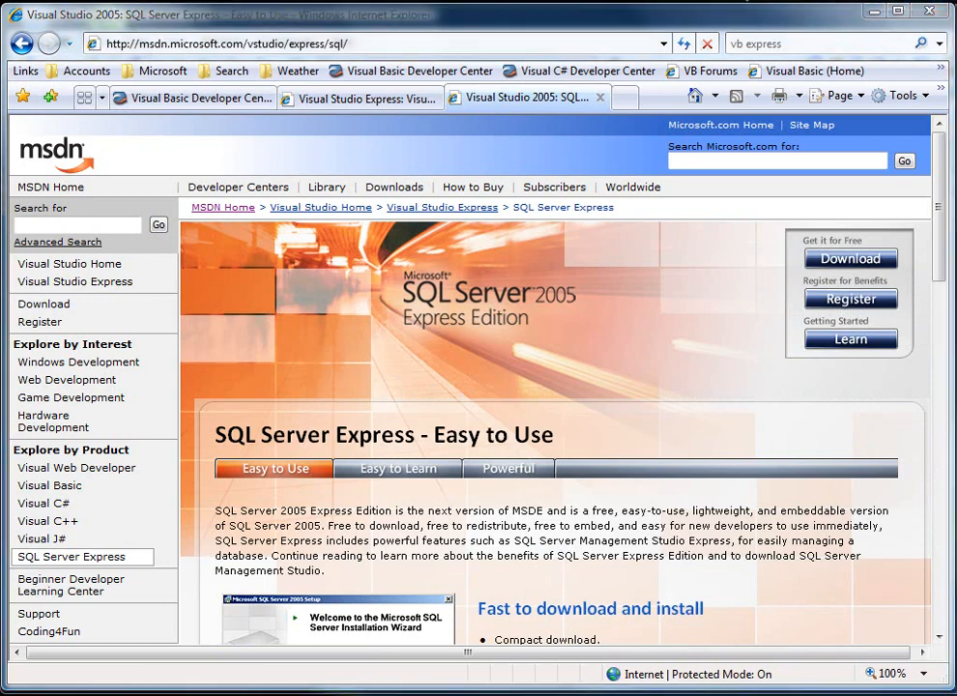
left_click(875, 11)
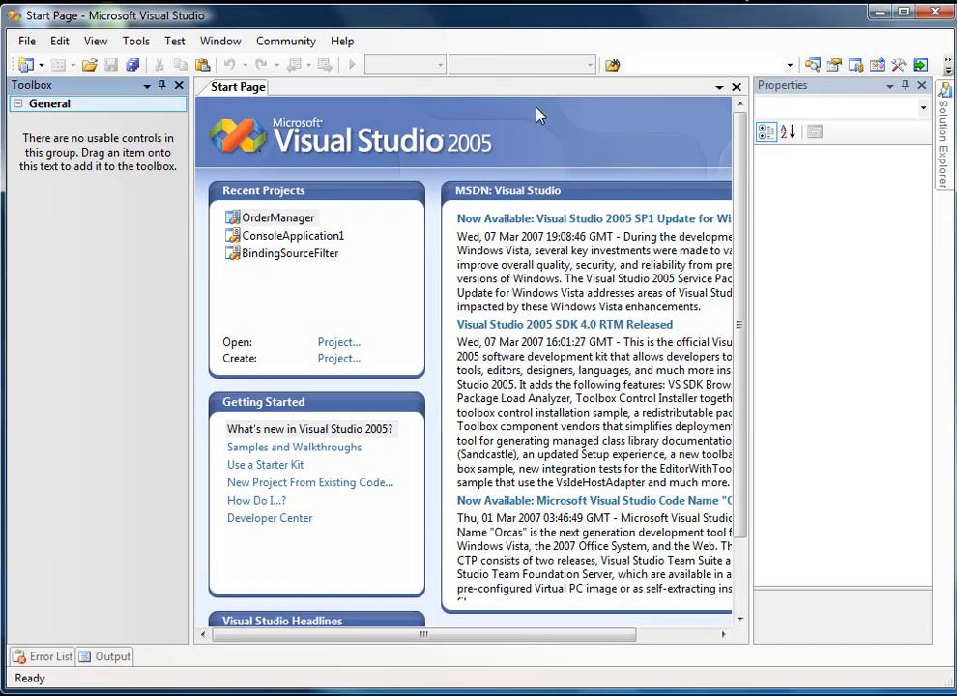
- Open Server Explorer and create a new SQL Server database named OMS on the .\SQLEXPRESS server
left_click(96, 43)
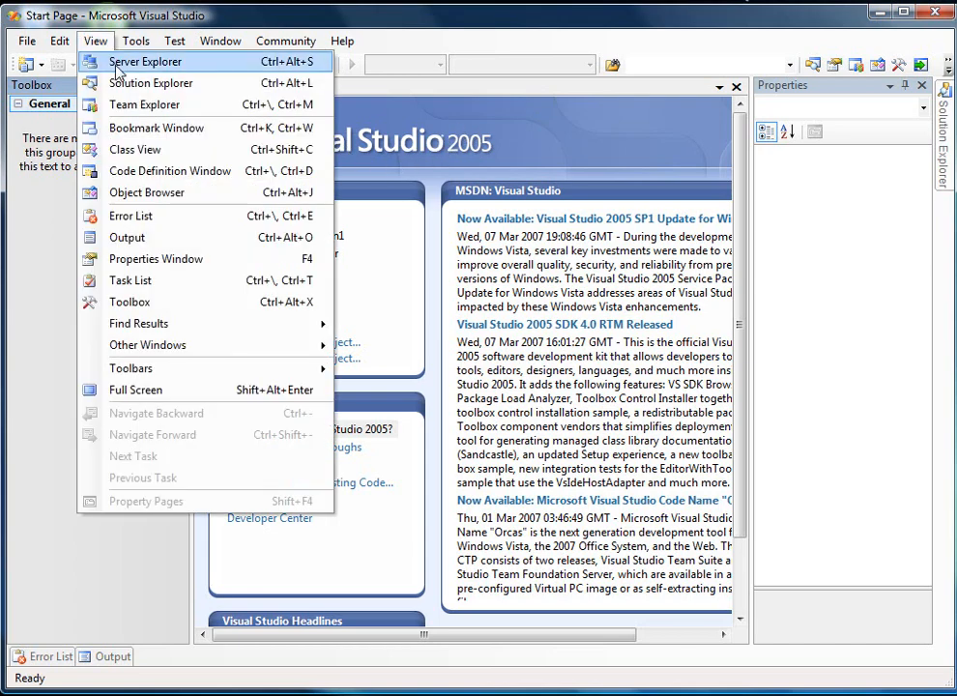
left_click(117, 66)
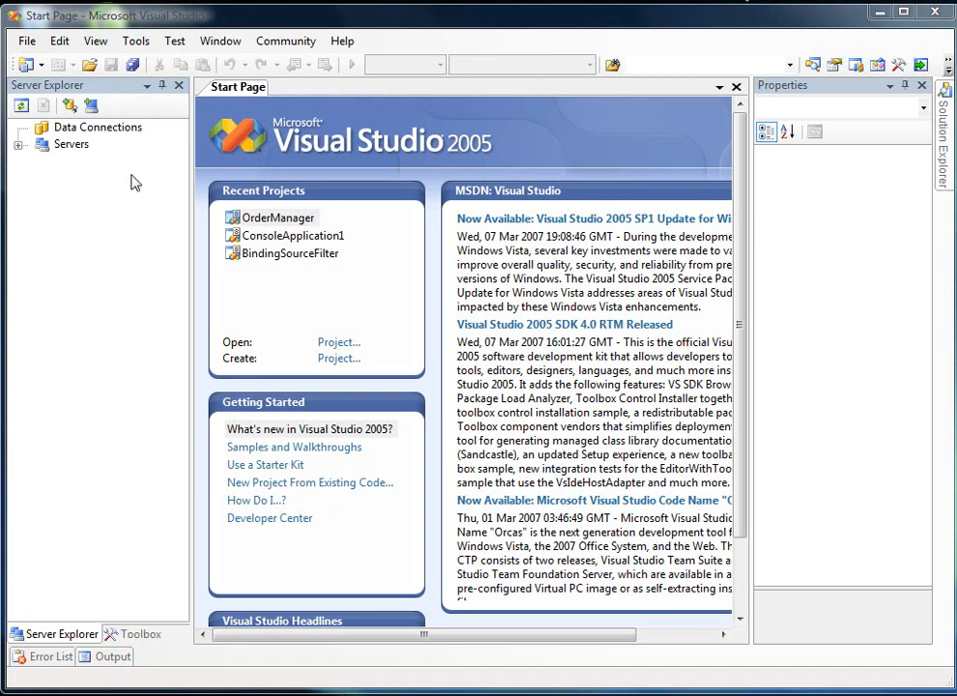
right_click(60, 135)
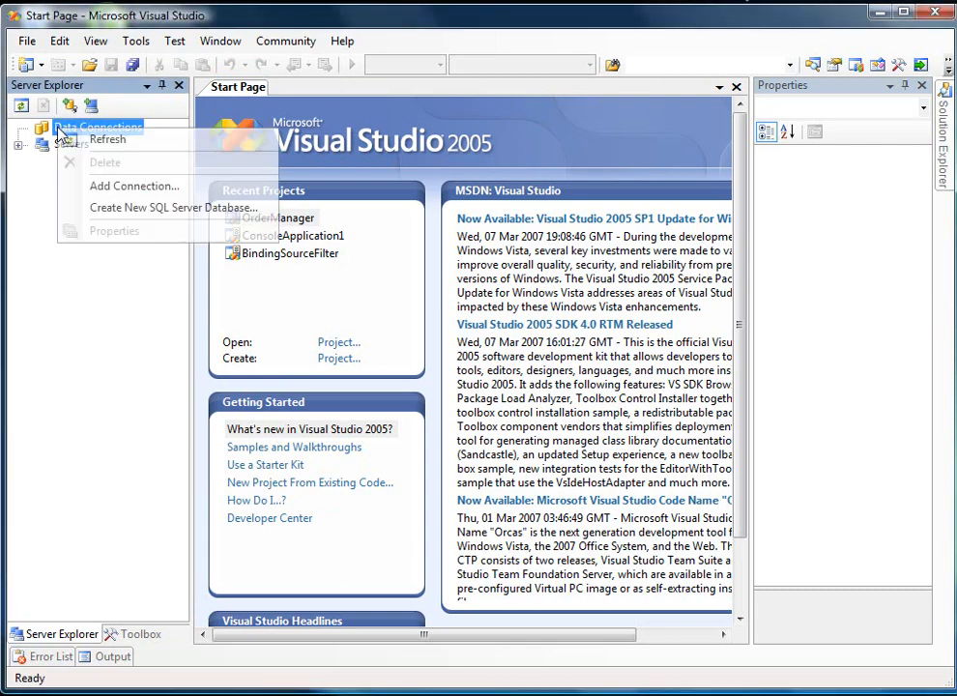
left_click(138, 209)
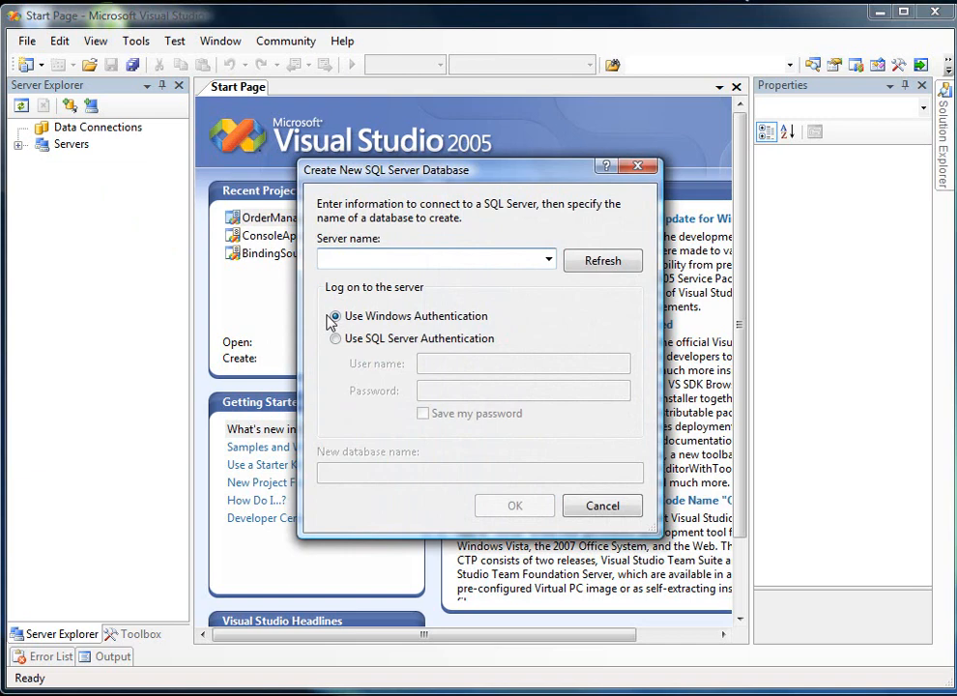
type(".\\")
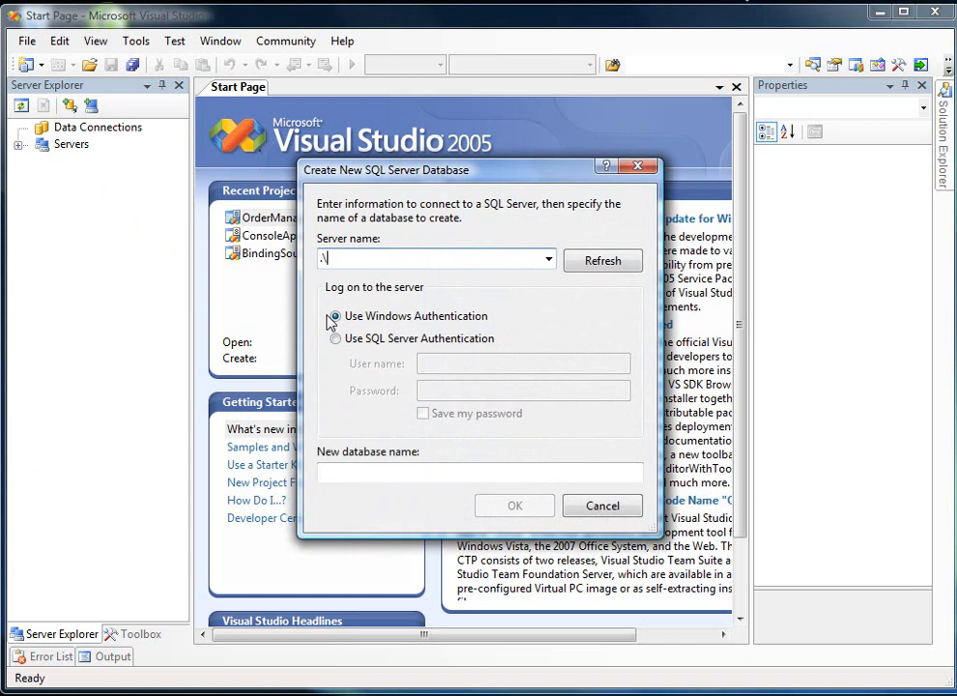
type("SQLEXPRESS")
left_click(381, 473)
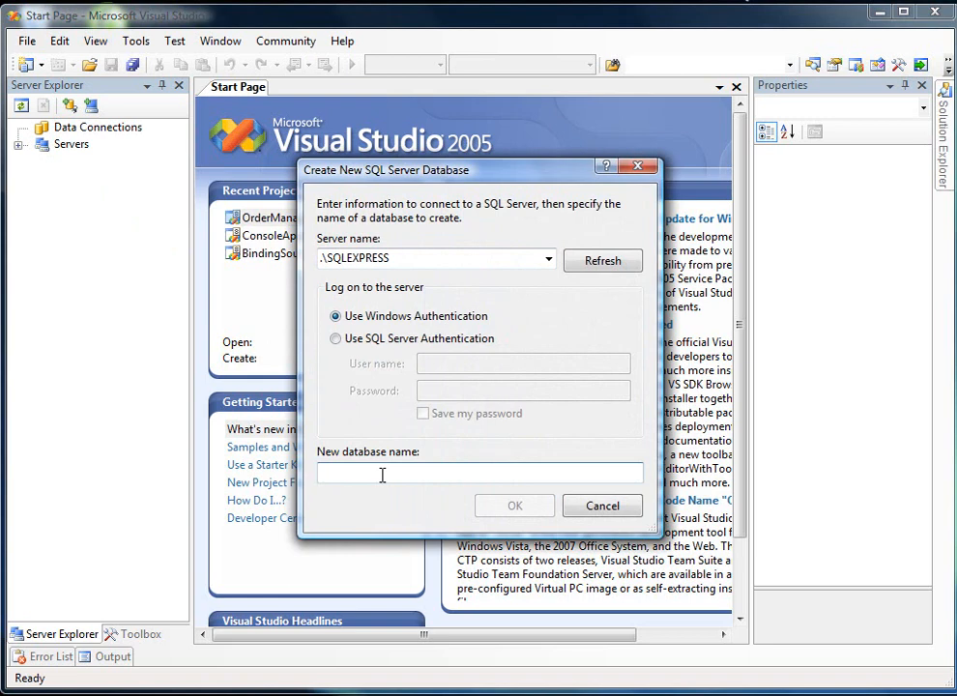
type("OMS")
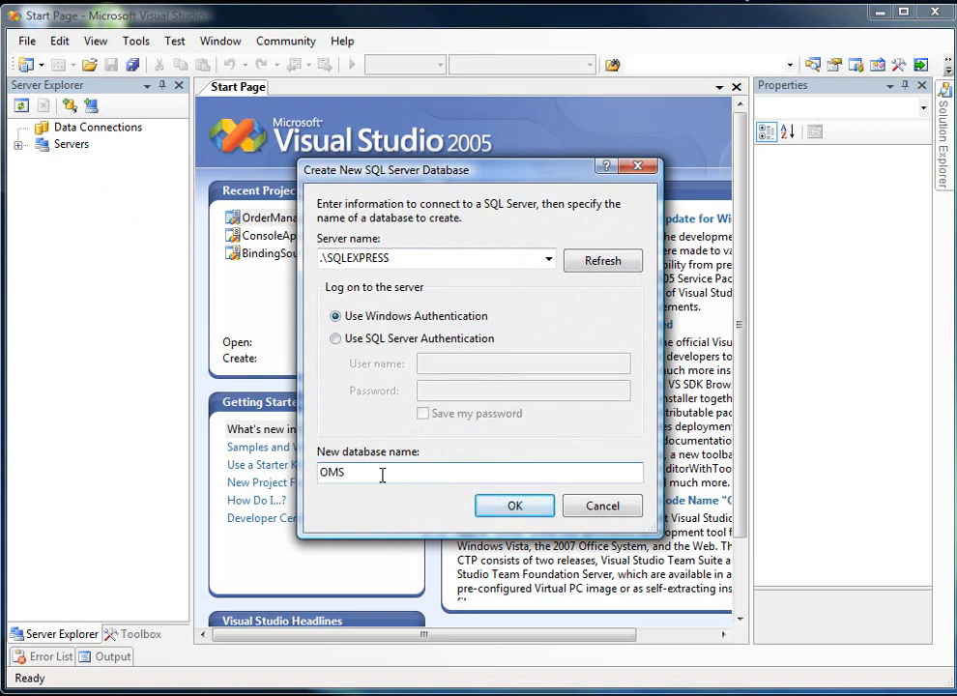
left_click(487, 504)
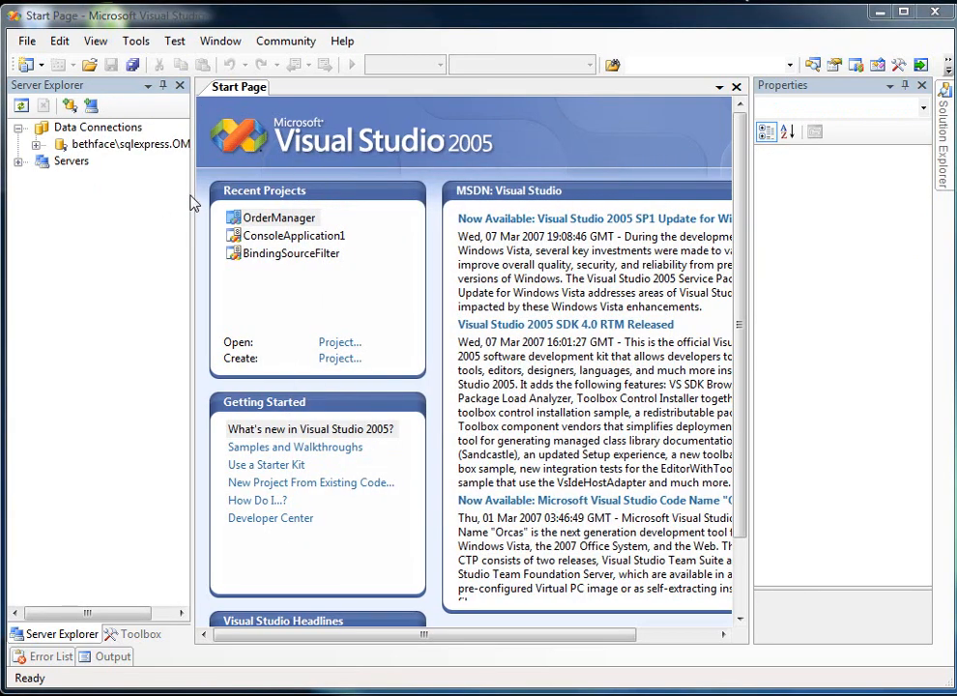
- Widen Server Explorer and add a new table to the OMS database
left_click_drag(192, 193, 223, 194)
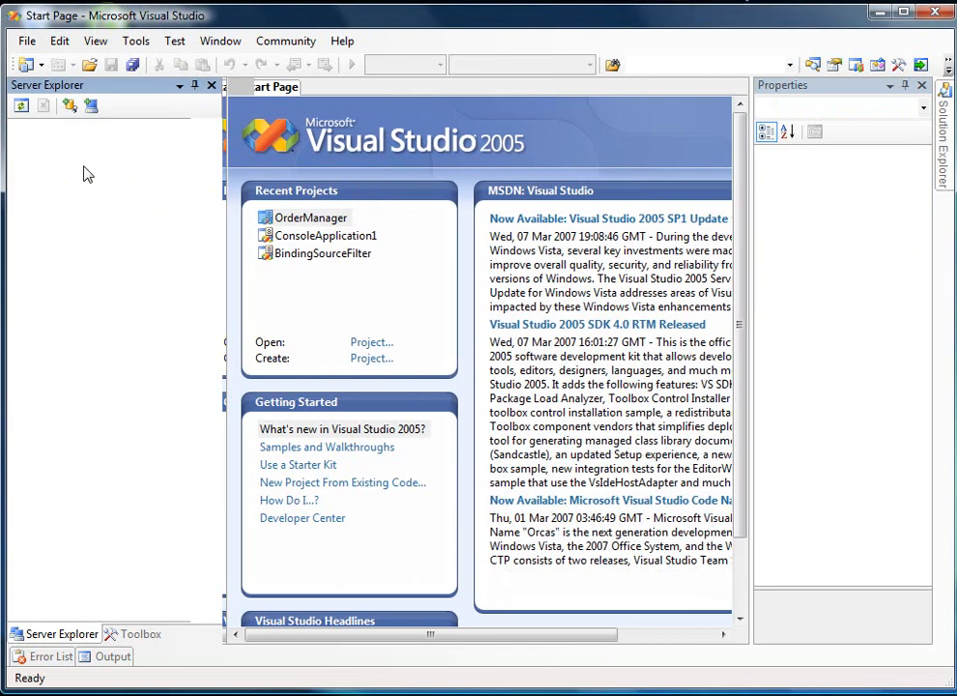
left_click(36, 144)
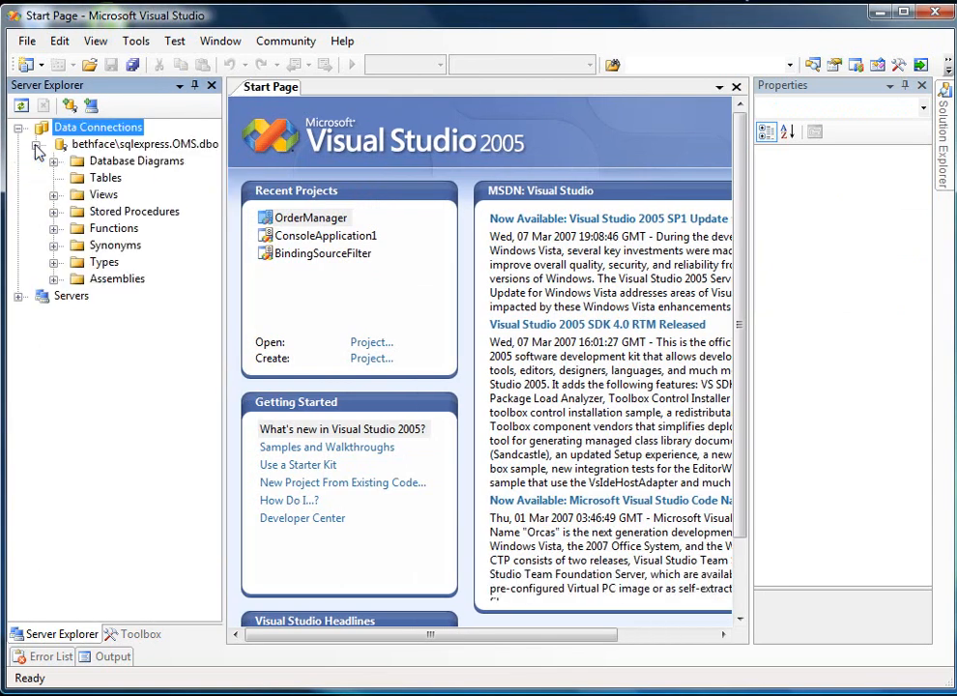
right_click(82, 180)
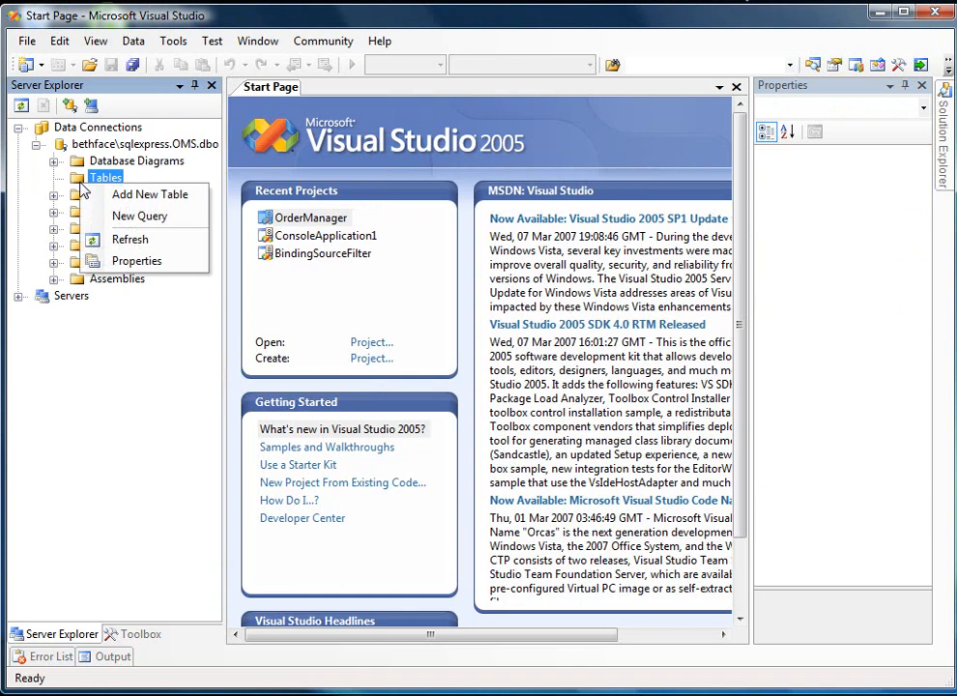
left_click(107, 200)
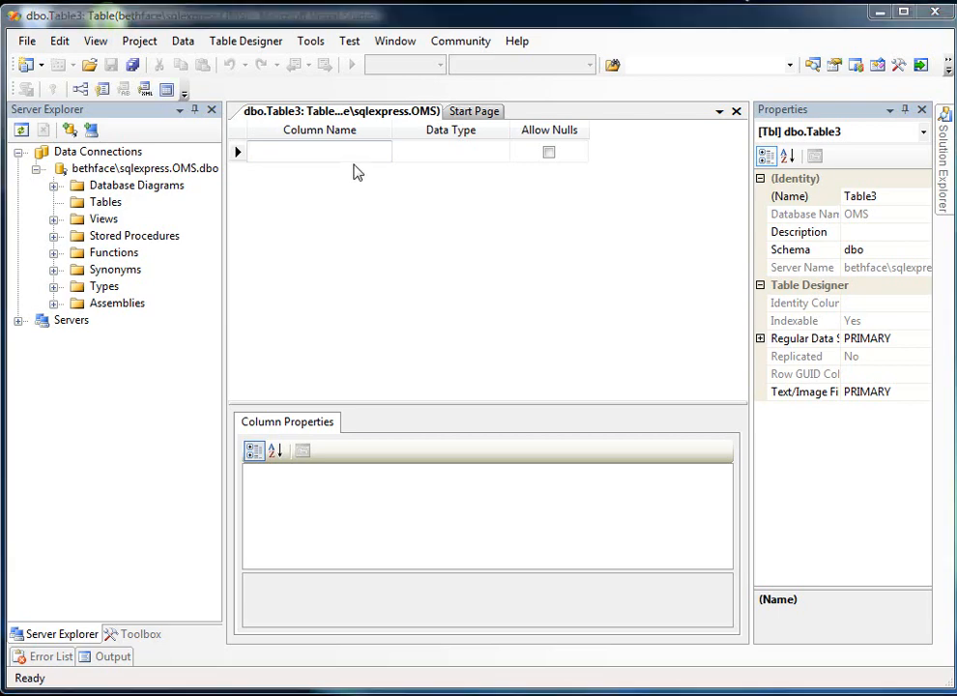
- Define the table's first column as CustomerID with data type int and disallow nulls
left_click(348, 153)
type("Cus")
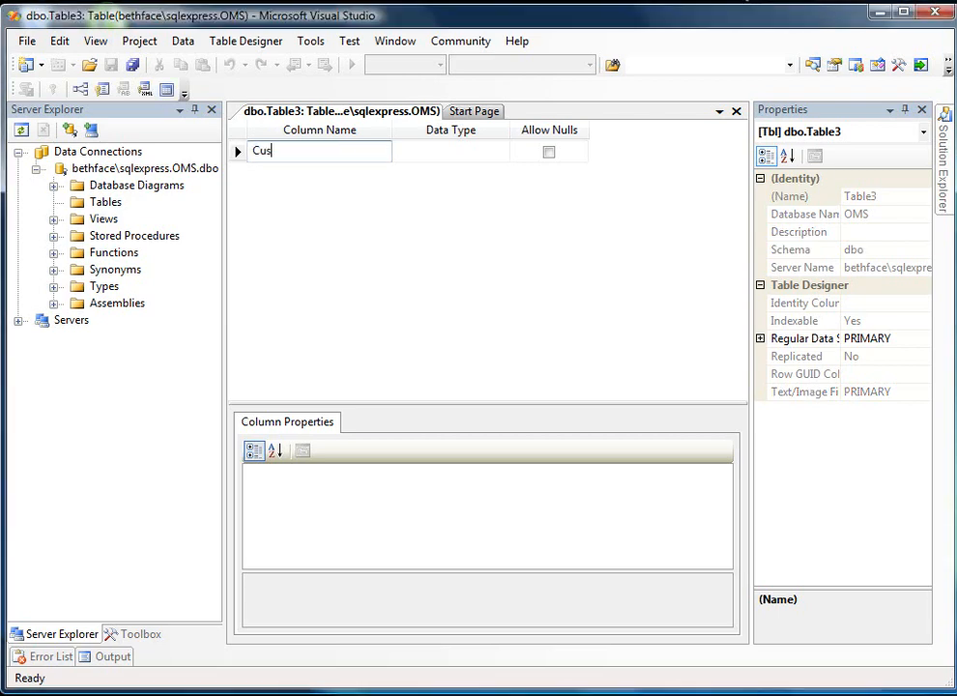
type("tomerID")
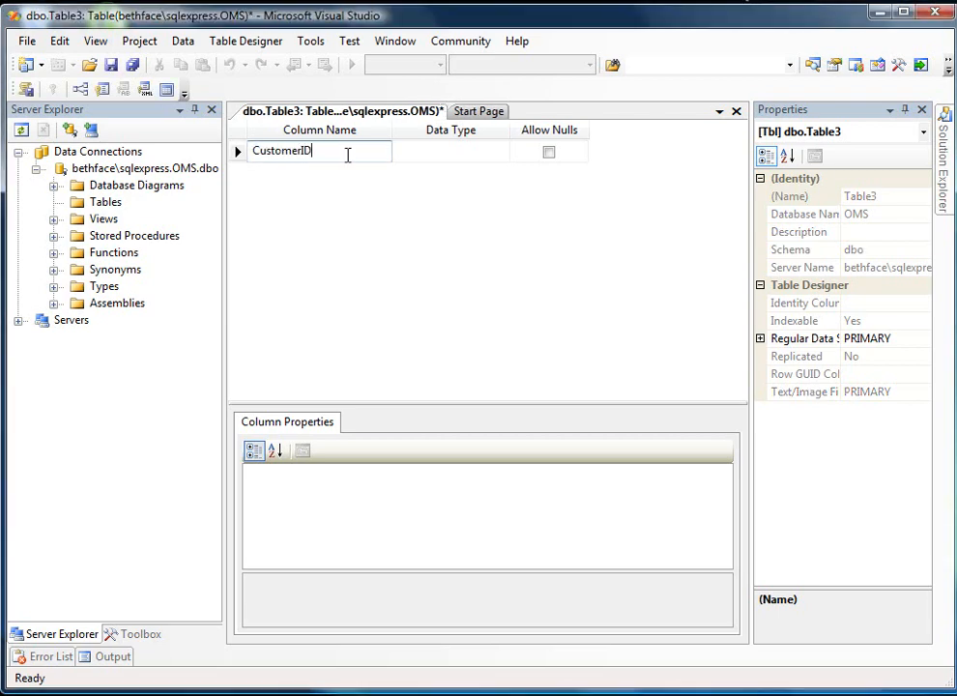
key("Tab")
type("int")
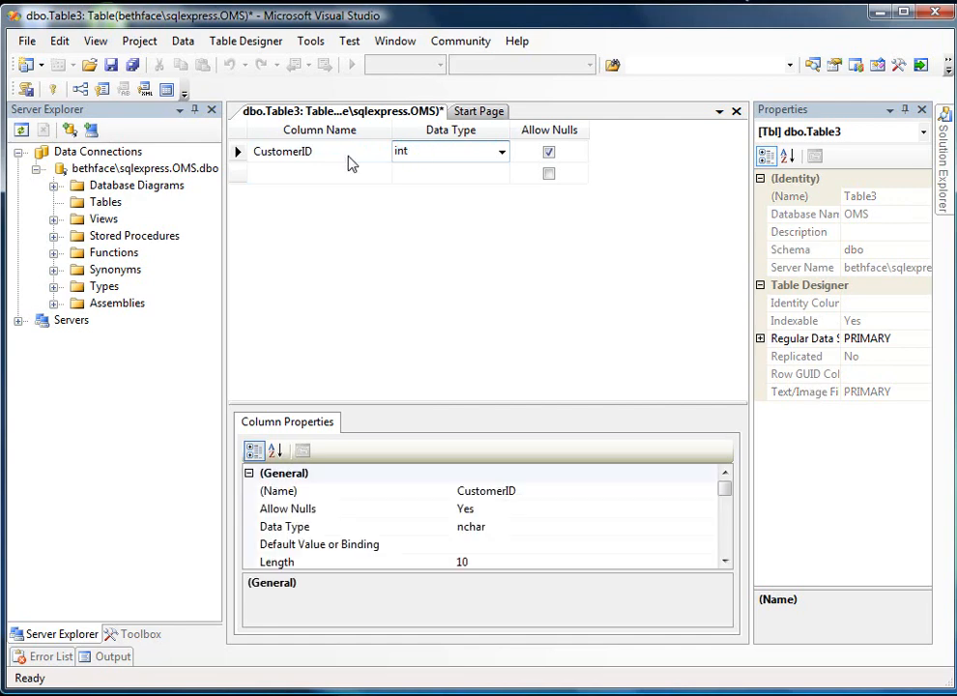
key("Tab")
key("space")
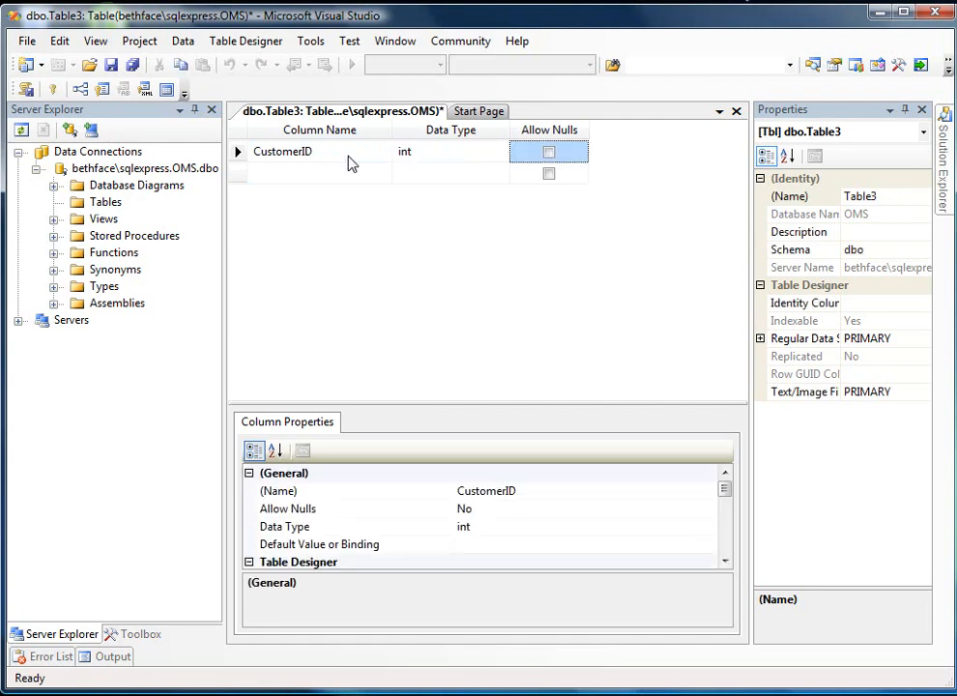
- Enlarge the column properties area and make CustomerID an identity column by setting Is Identity to Yes
left_click(444, 413)
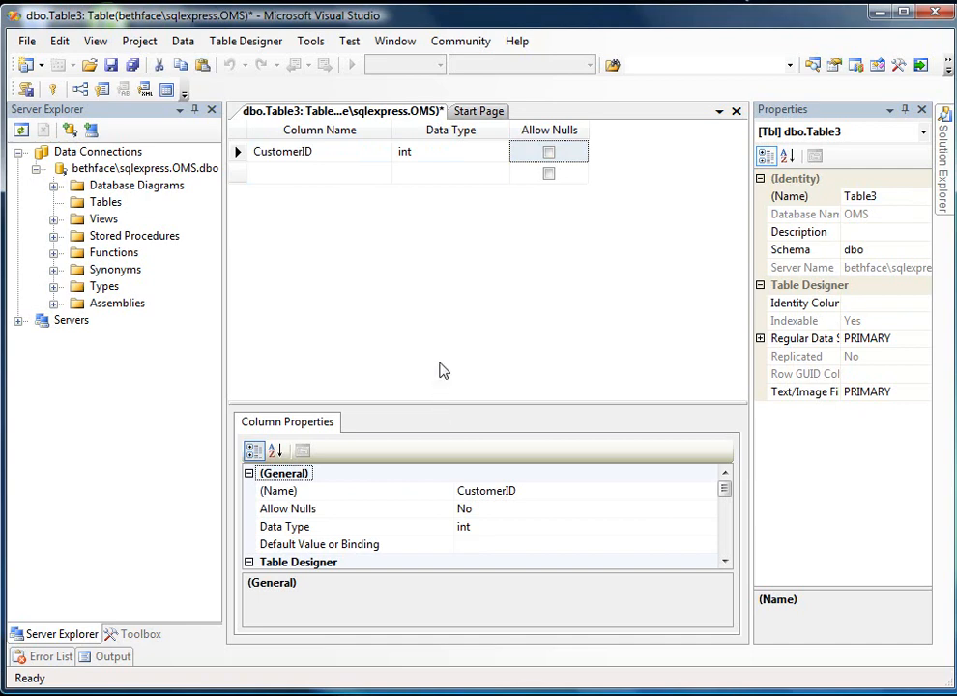
left_click_drag(436, 399, 434, 265)
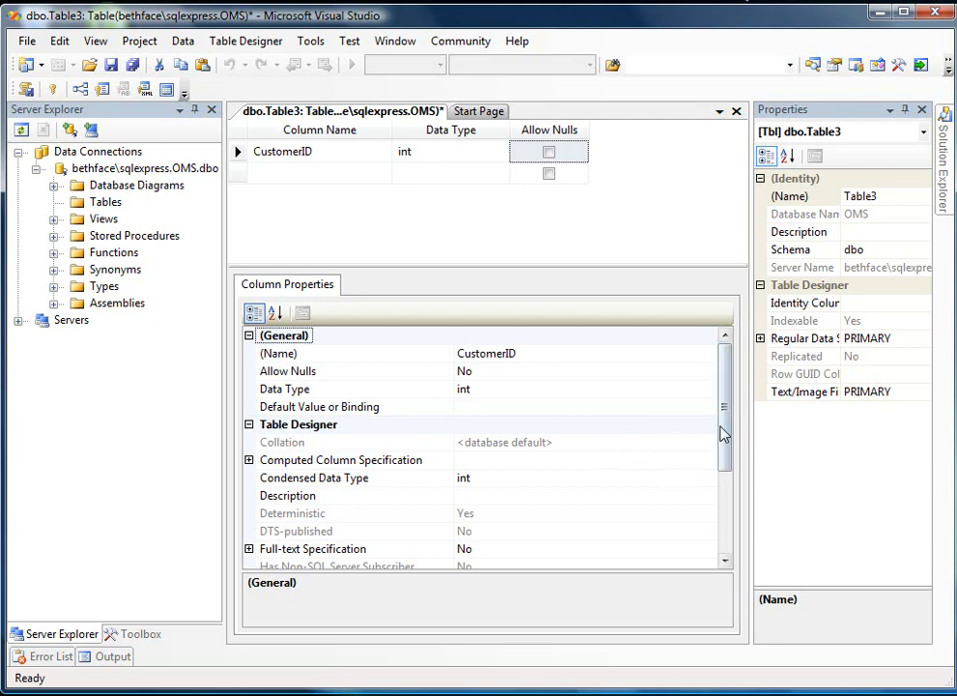
left_click_drag(722, 435, 721, 510)
left_click(248, 442)
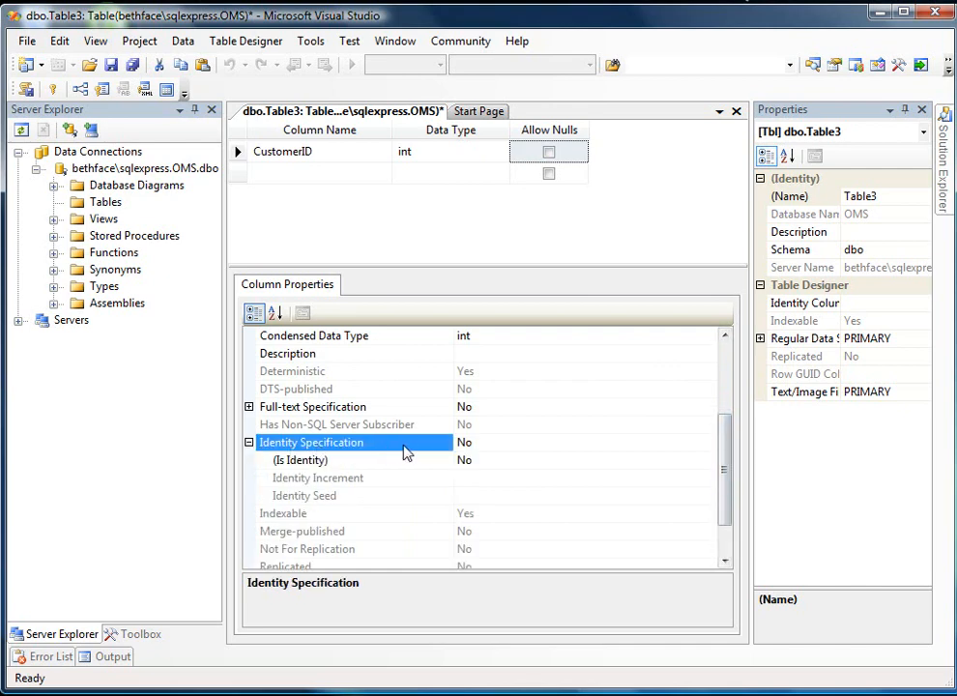
double_click(483, 459)
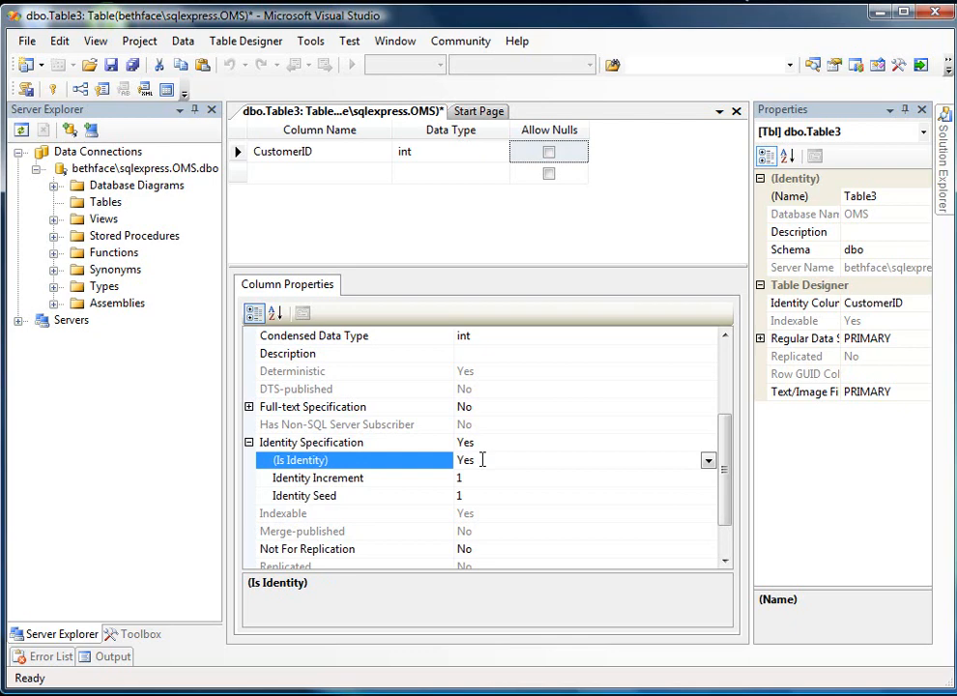
- Set the CustomerID column as the table's primary key
right_click(238, 152)
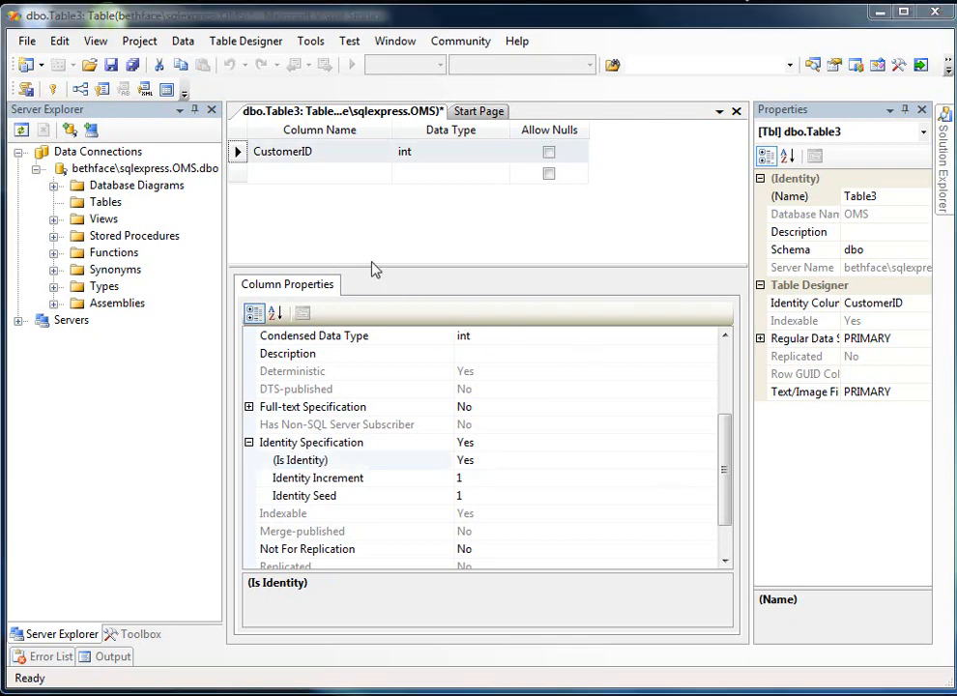
left_click(237, 155)
right_click(239, 158)
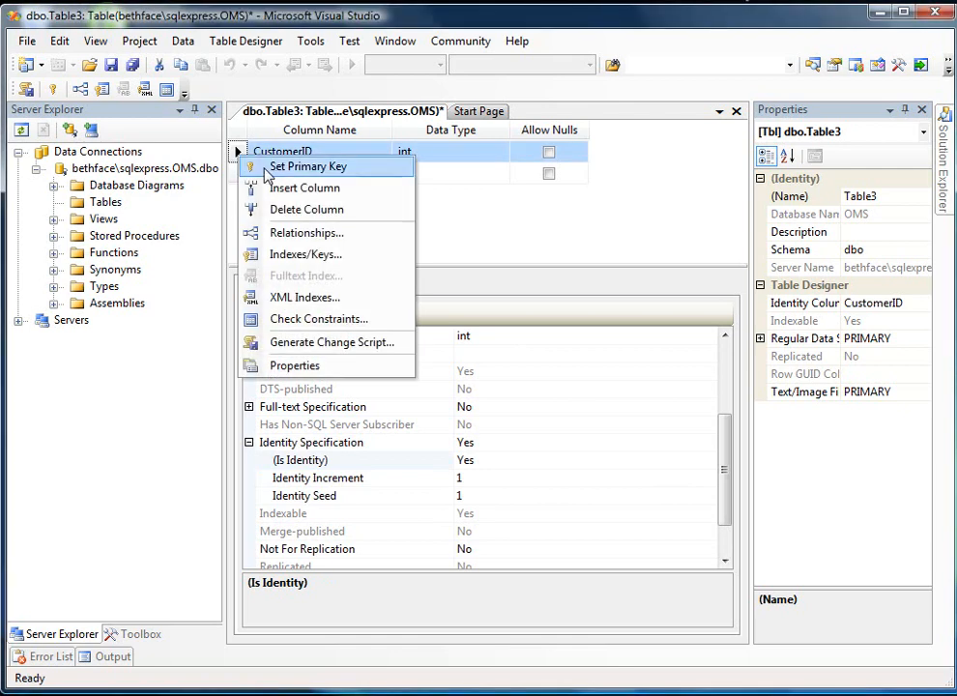
left_click(273, 170)
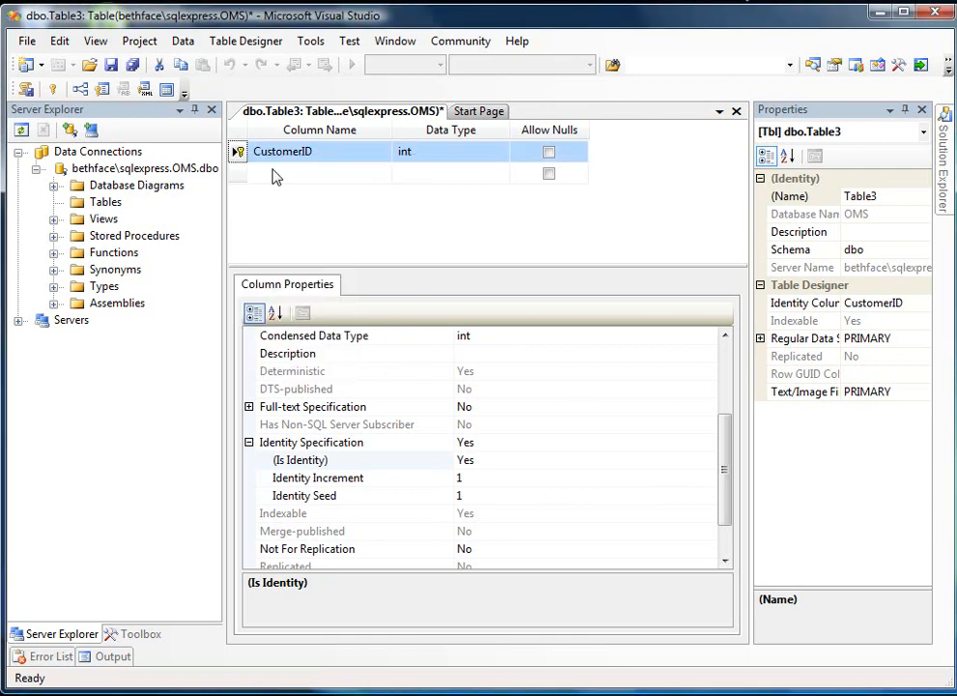
left_click(54, 89)
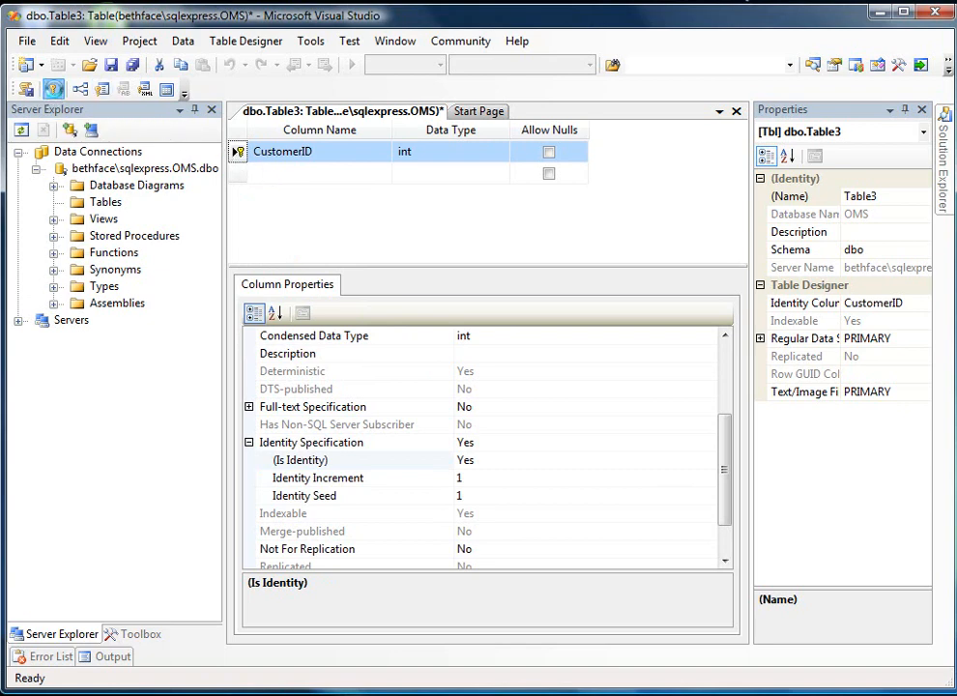
left_click(53, 90)
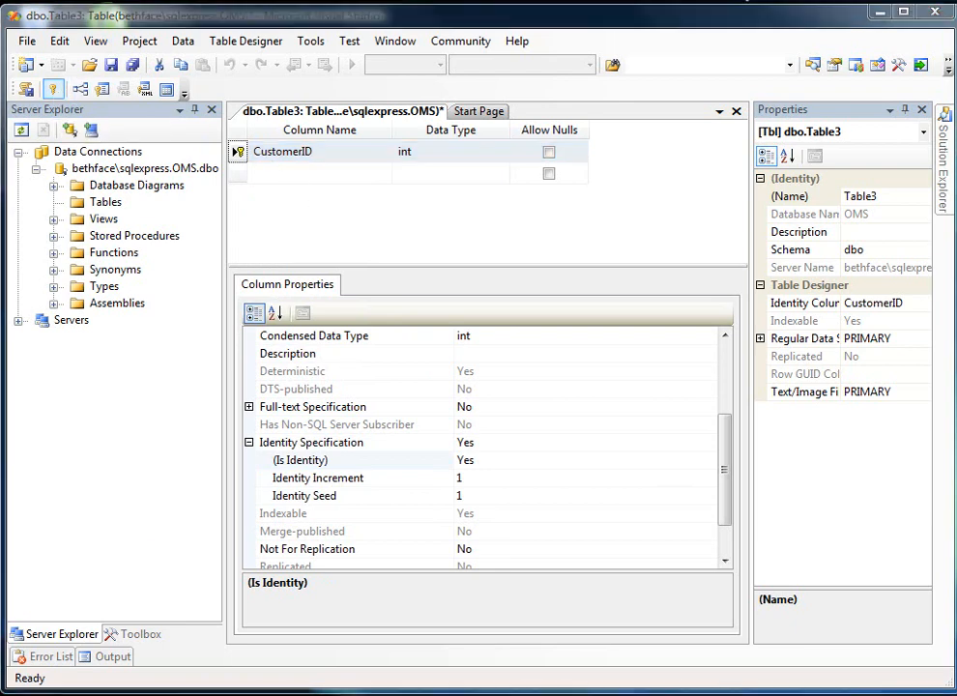
- Add a second column named LastName with data type varchar(50) and disallow nulls
left_click(344, 176)
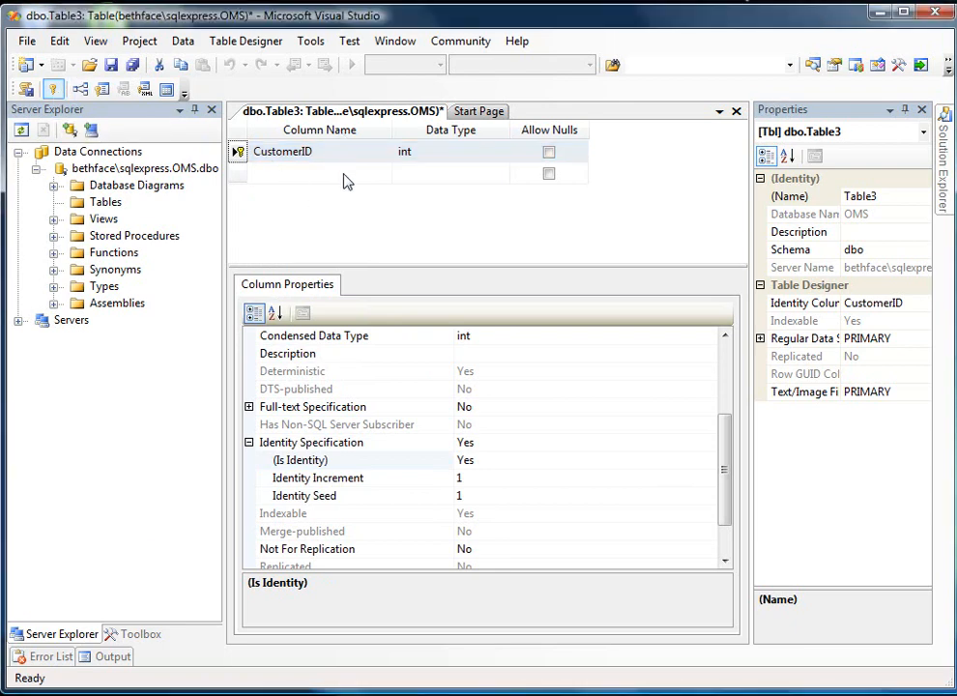
type("LastName")
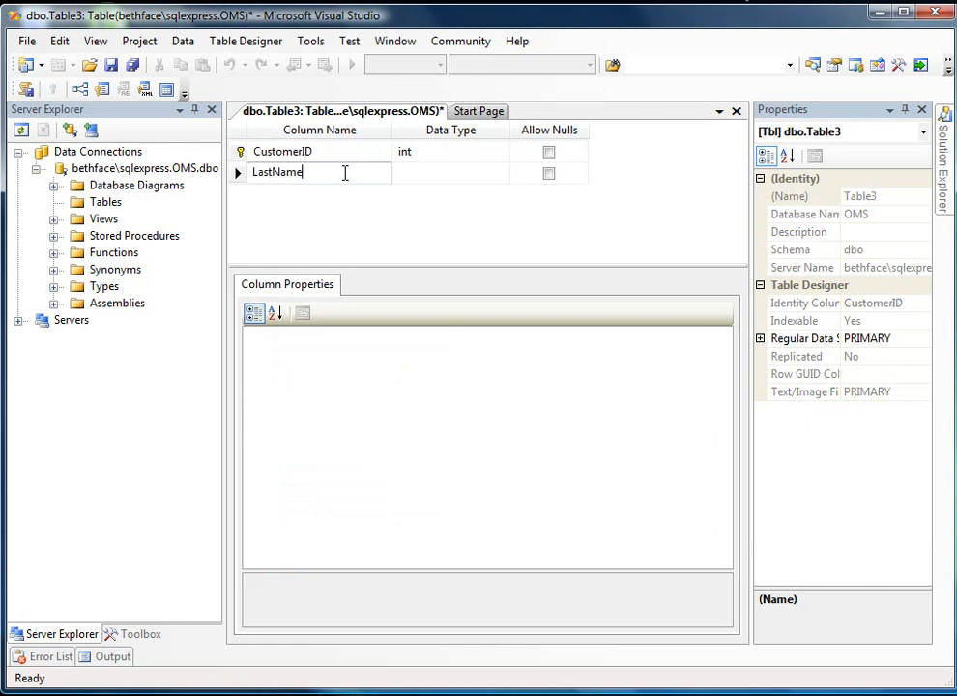
key("Tab")
type("var")
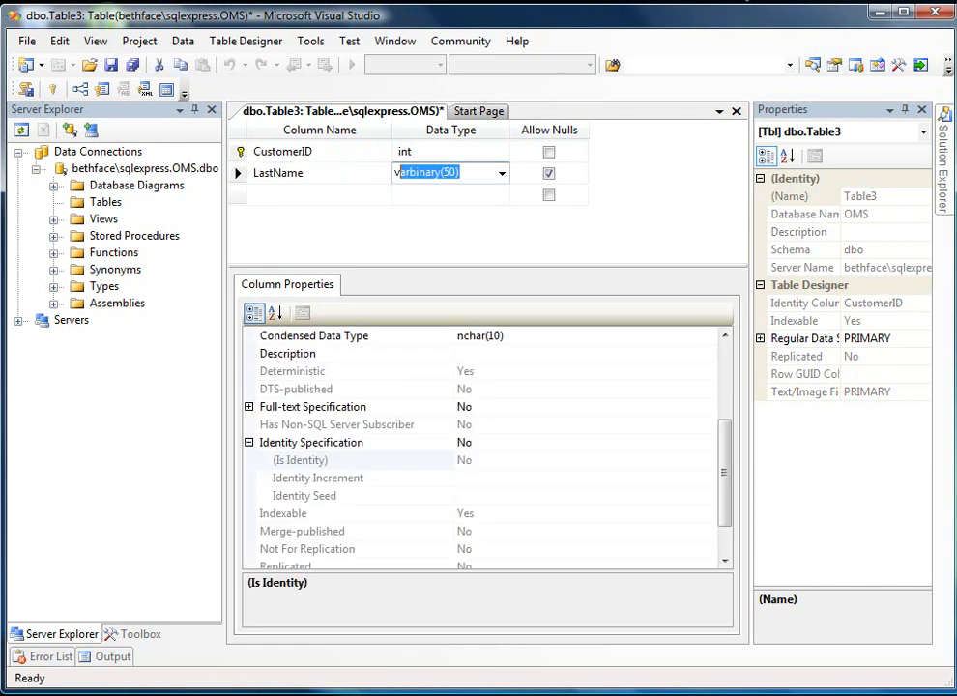
type("cah")
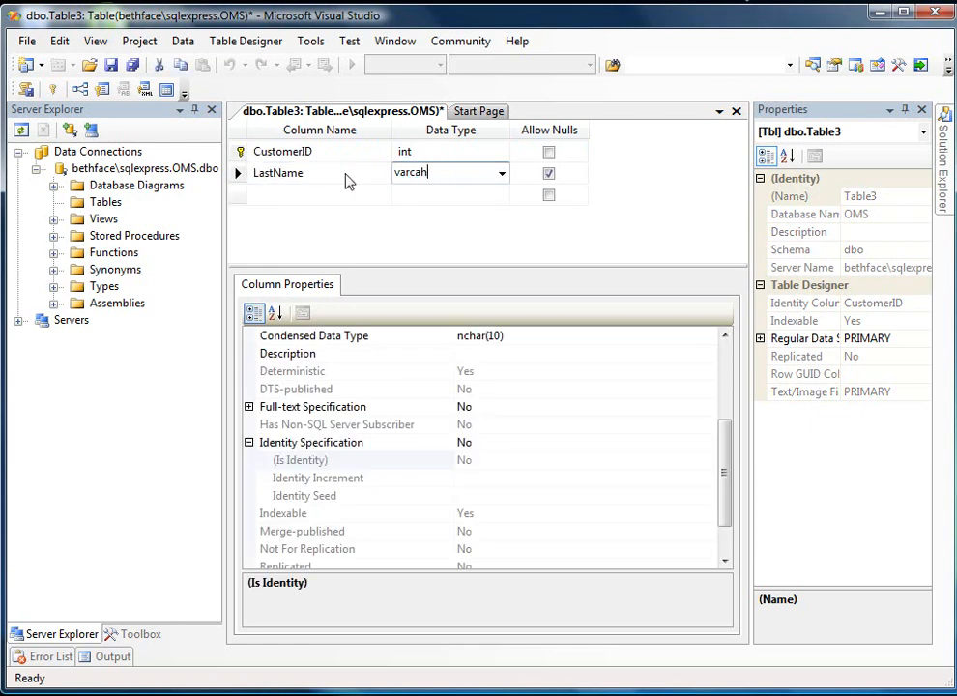
key("BackSpace")
type("har(50")
key("Tab")
key("space")
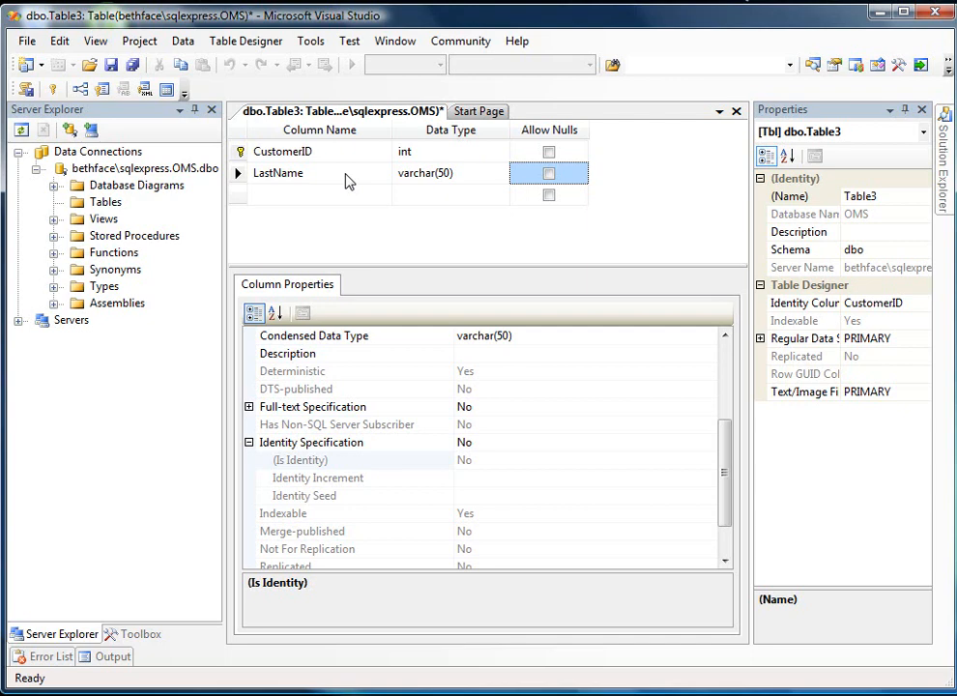
- Add a third column named FirstName with data type varchar(50), leaving nulls allowed
left_click(352, 195)
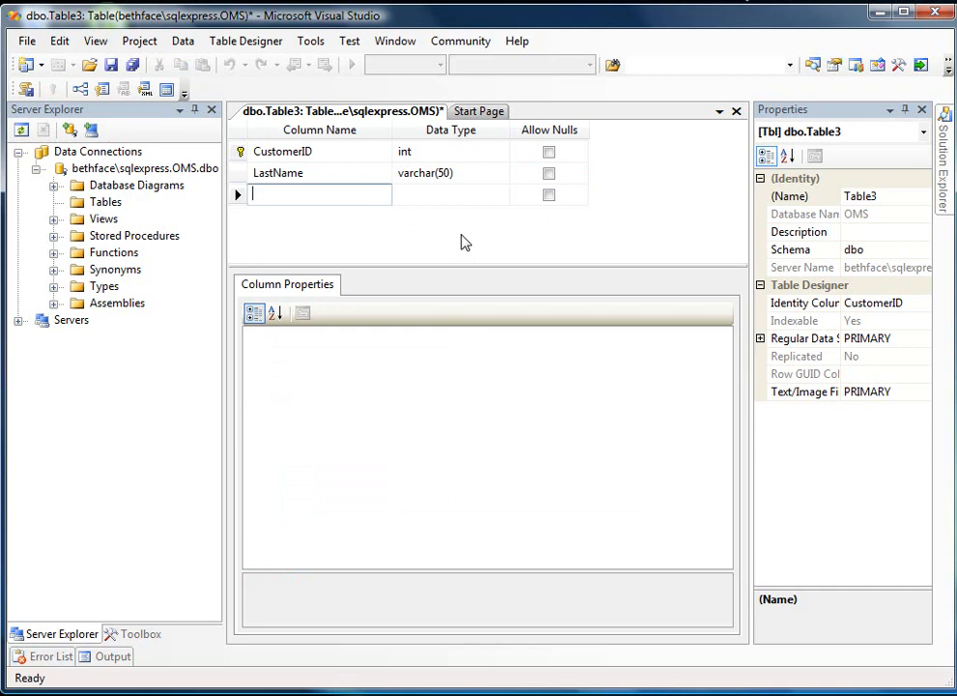
type("FirstNamew")
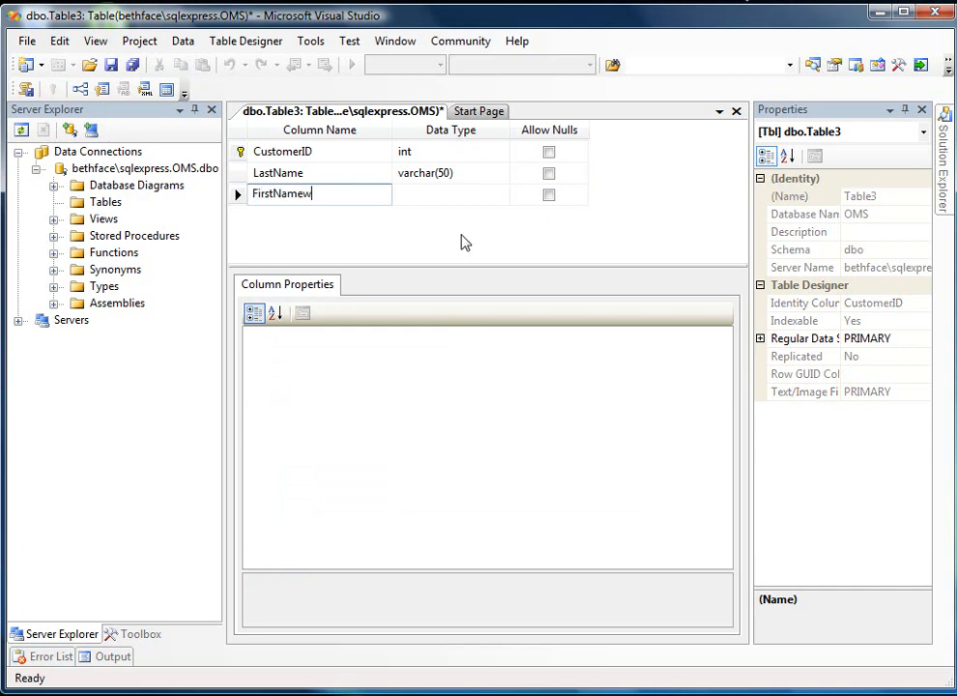
key("BackSpace")
key("Tab")
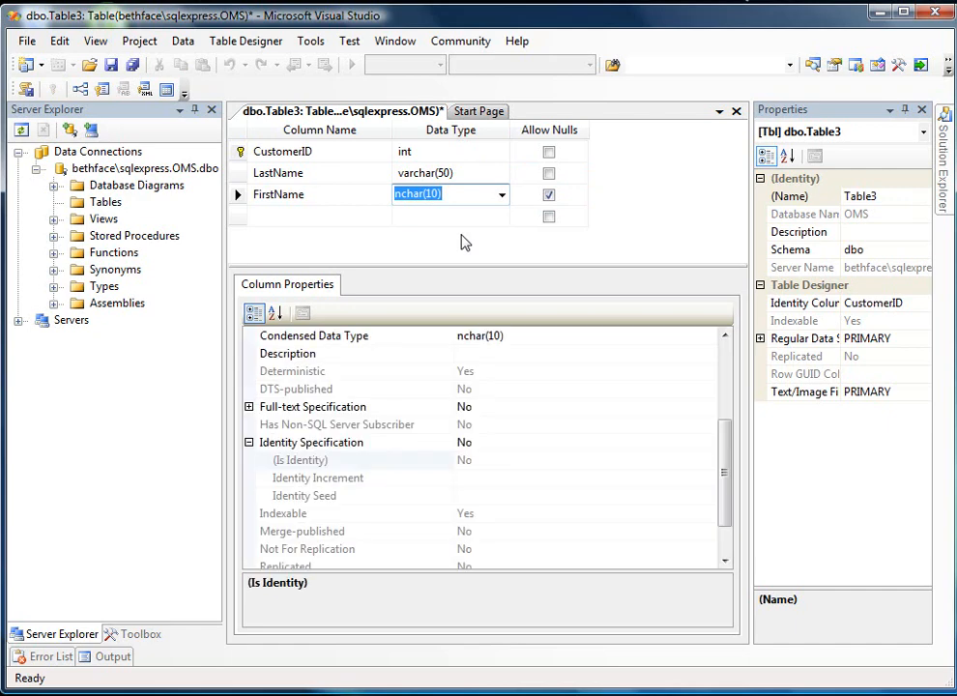
type("varch")
key("Tab")
key("Tab")
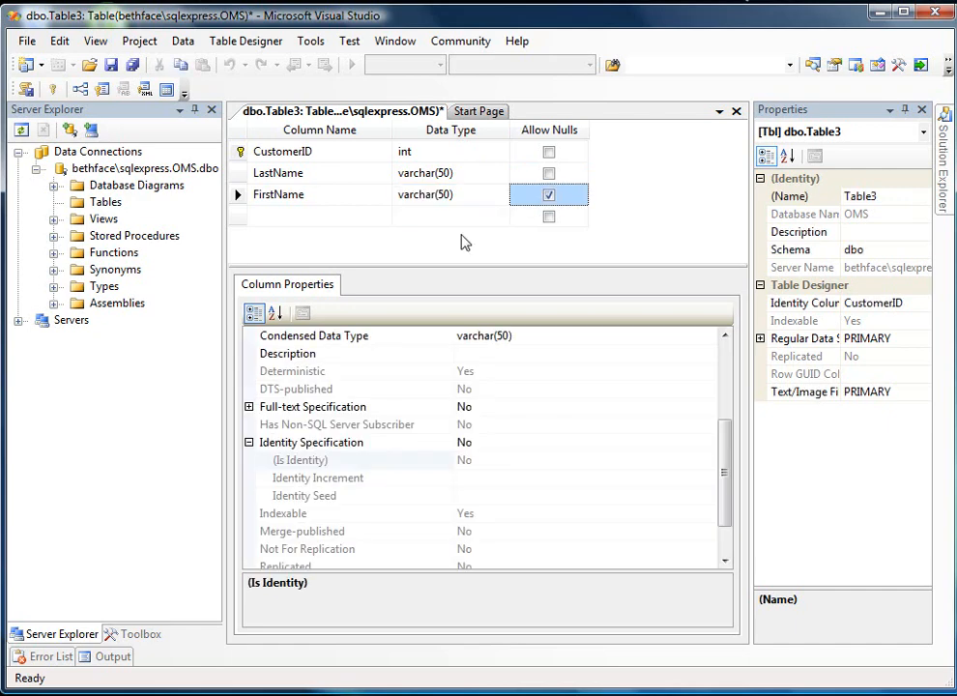
- Add a column named Address below FirstName with data type varchar(50), leaving nulls allowed
type("A")
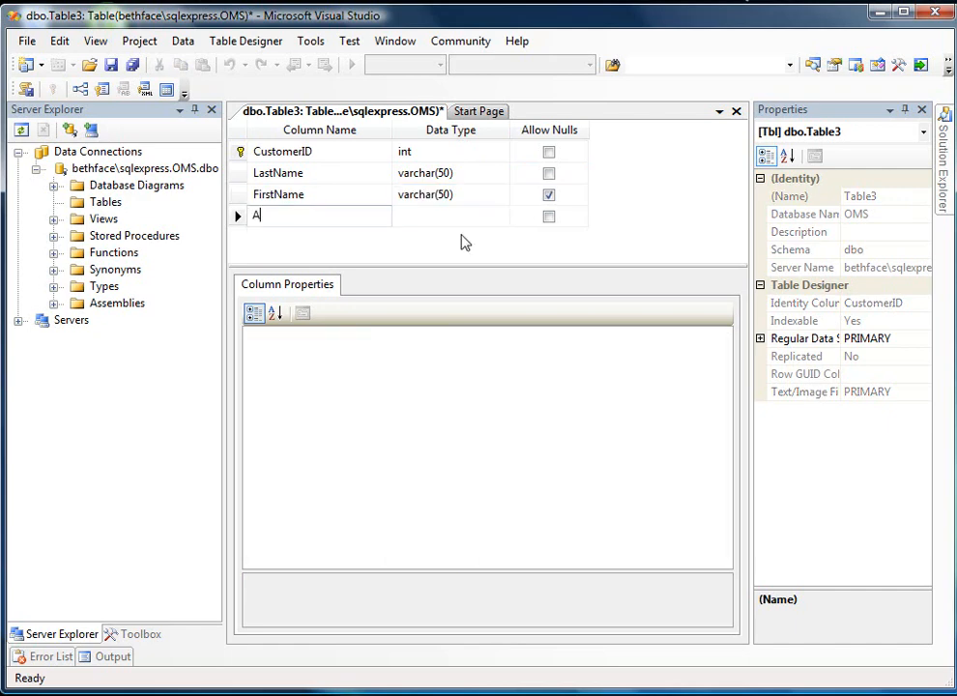
type("ddress")
key("Tab")
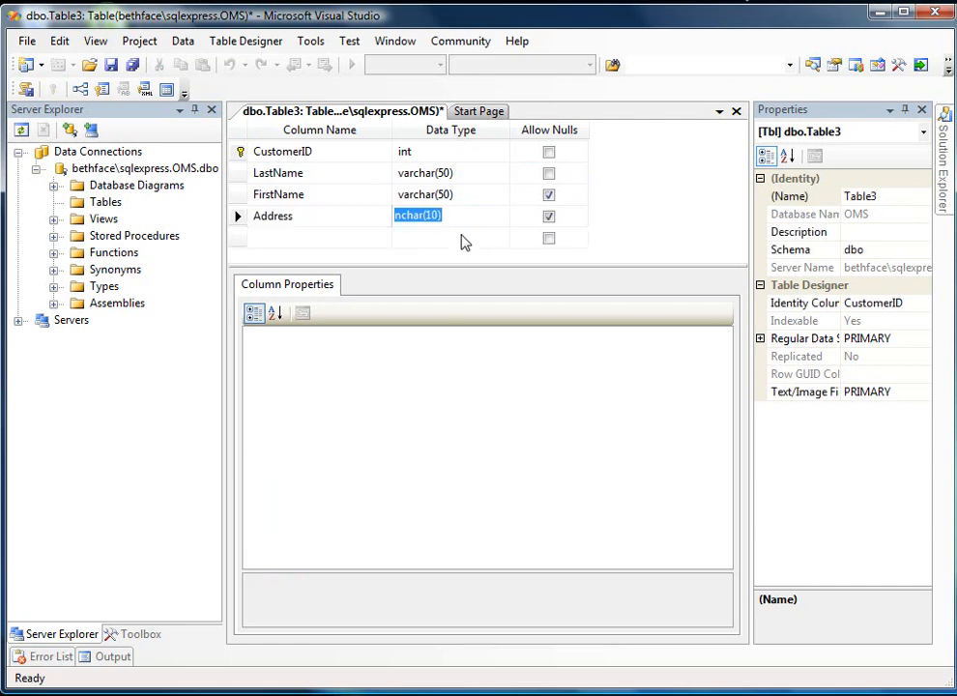
type("varchar")
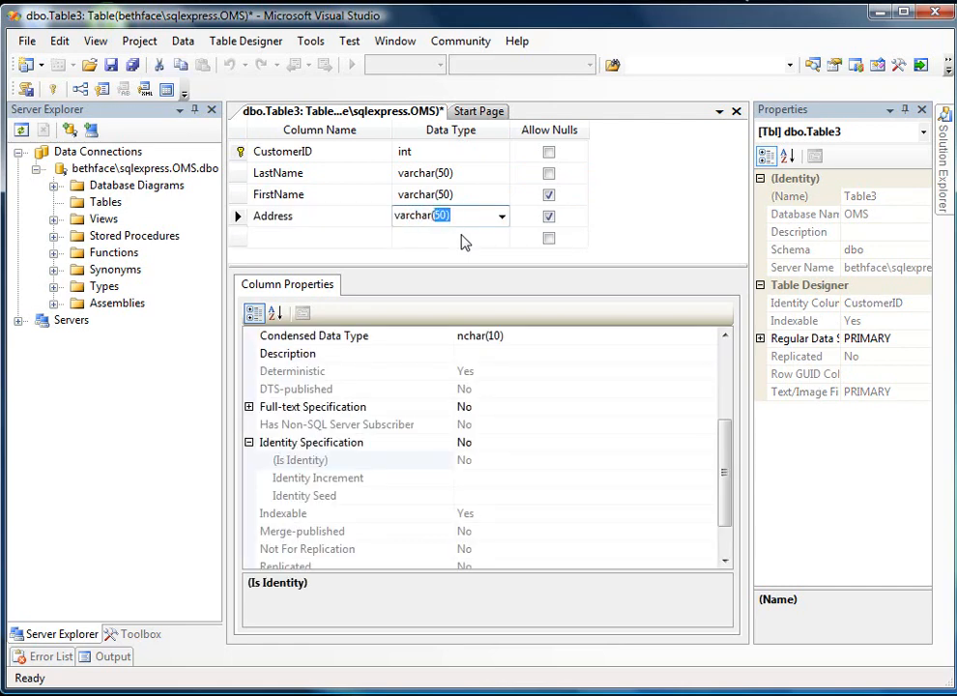
key("Tab")
key("Tab")
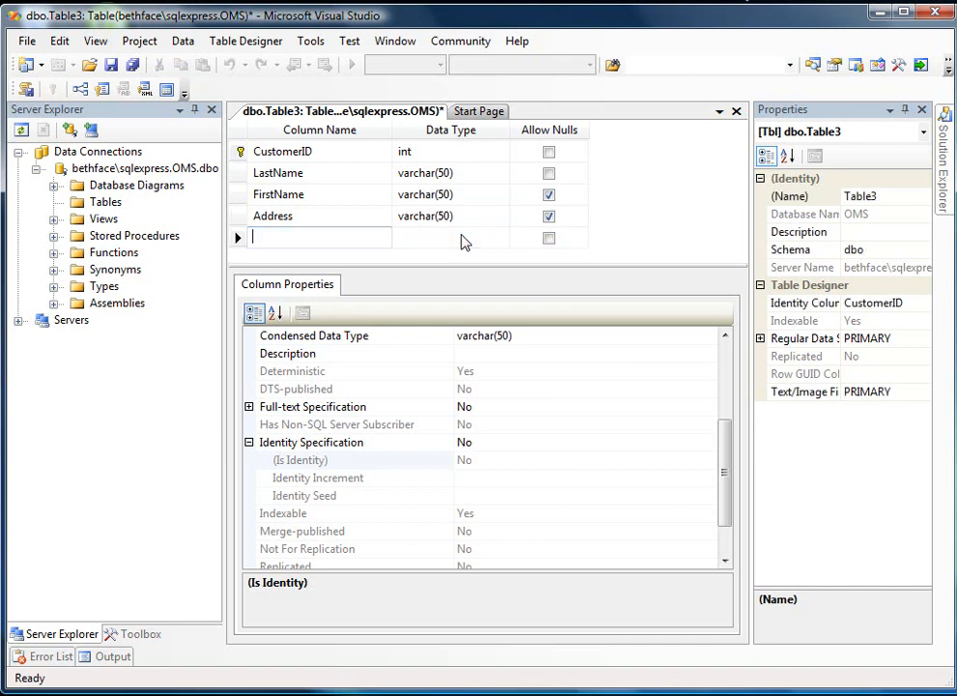
- Add a column named City below Address with data type varchar(25), leaving nulls allowed
type("City")
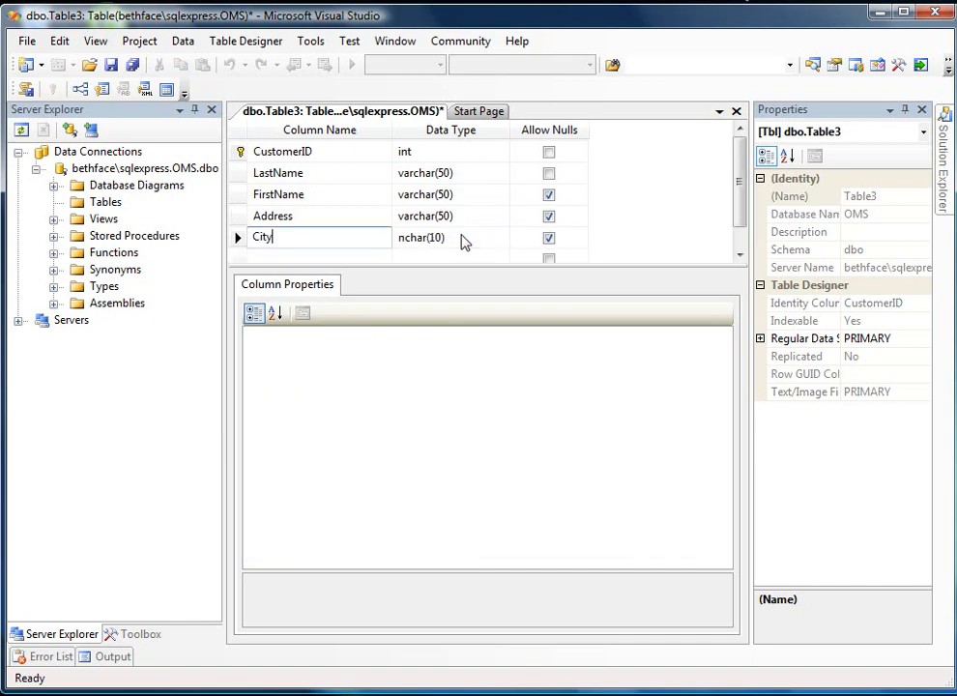
key("Tab")
type("varchar(")
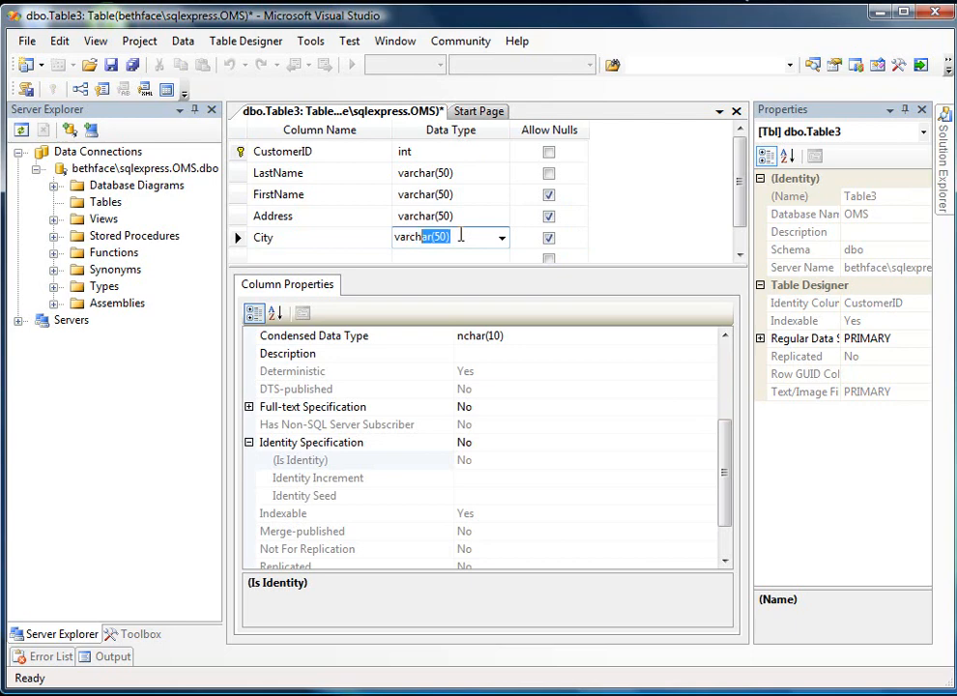
type("25)")
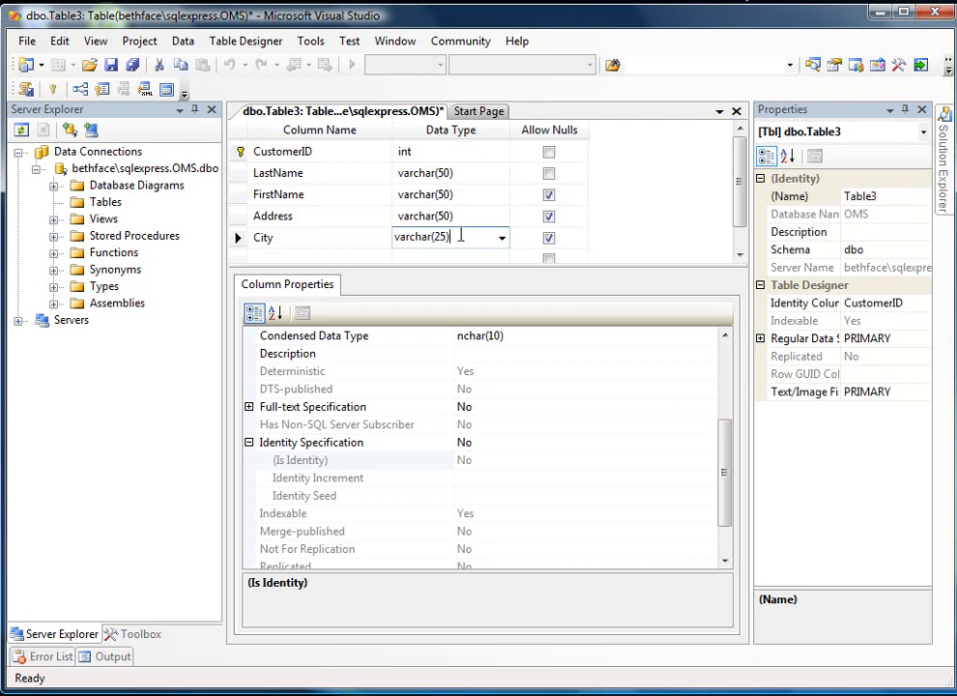
key("Tab")
- Add a column named State below City with data type char(2), leaving nulls allowed
key("Tab")
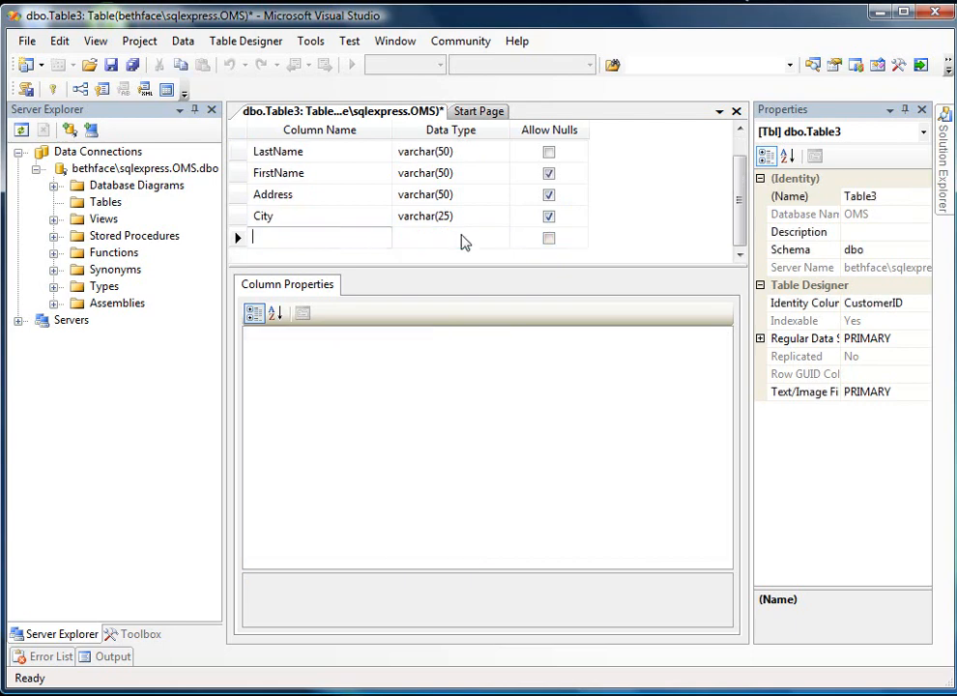
type("State")
key("Tab")
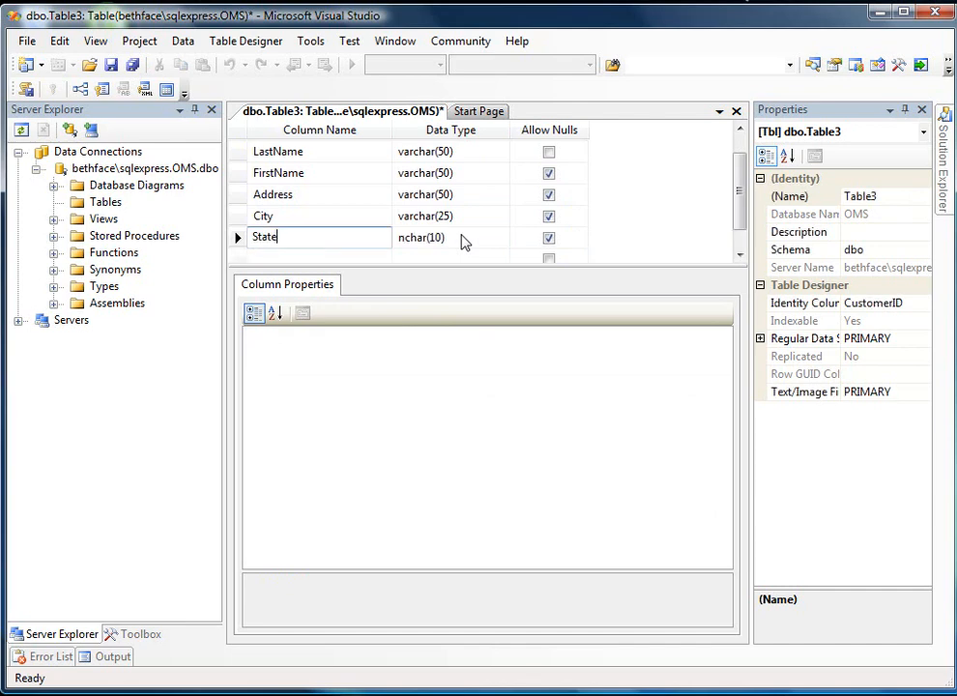
type("cha")
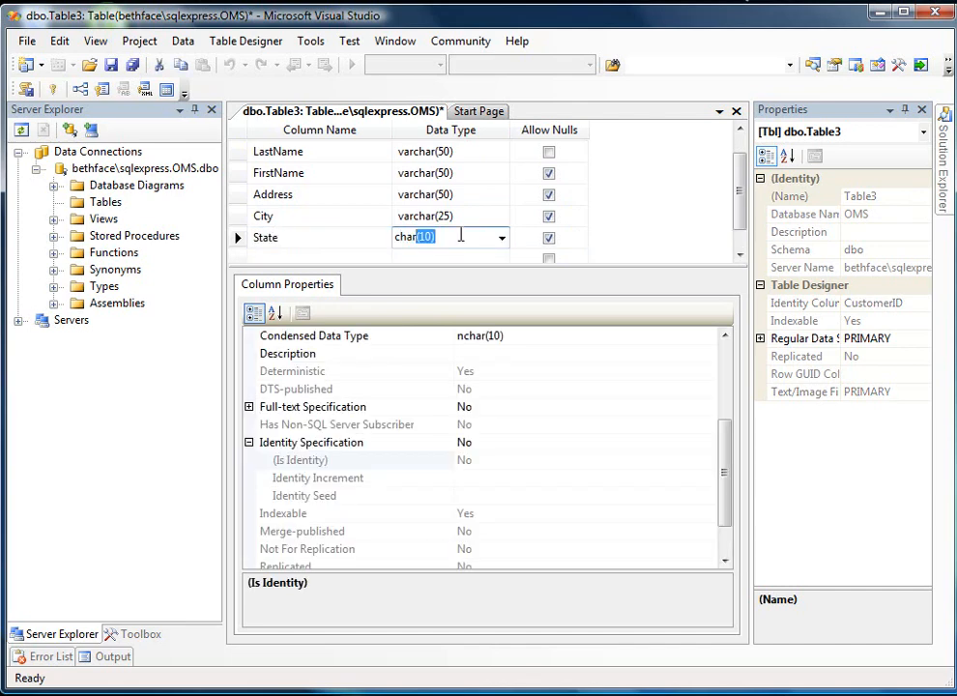
type("(2)")
key("Tab")
key("Tab")
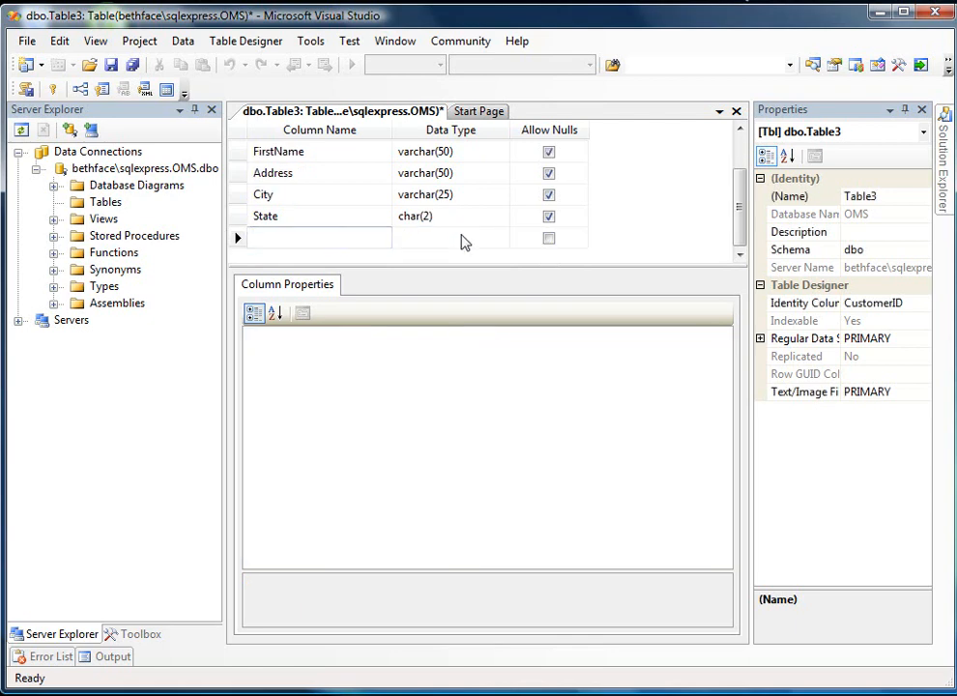
- Add a column named ZIP below State with data type varchar(10), leaving nulls allowed
type("ZIP")
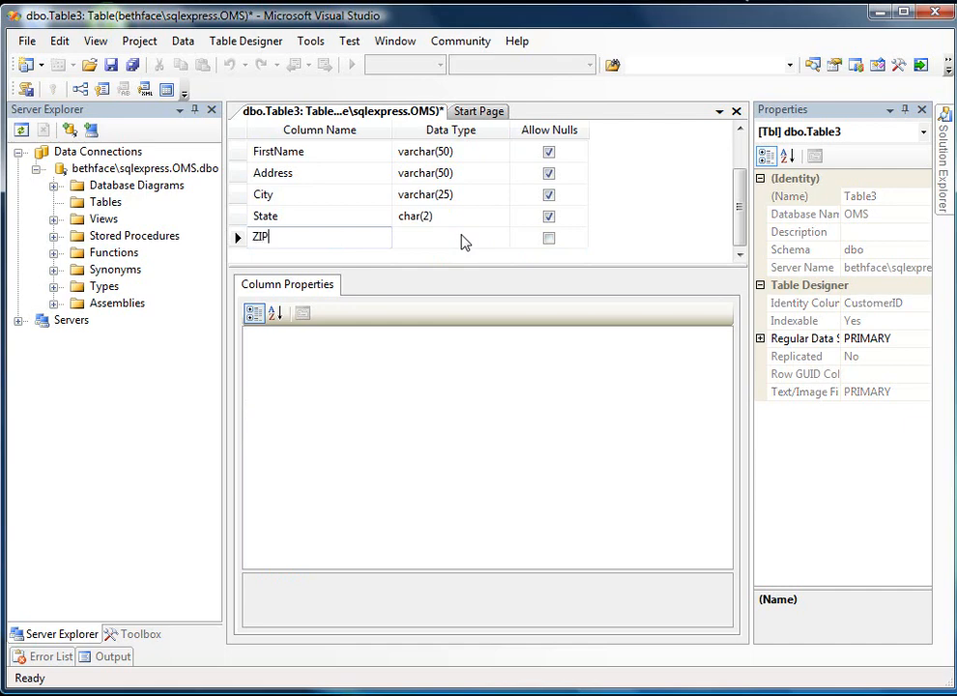
key("Tab")
type("varchar(50)")
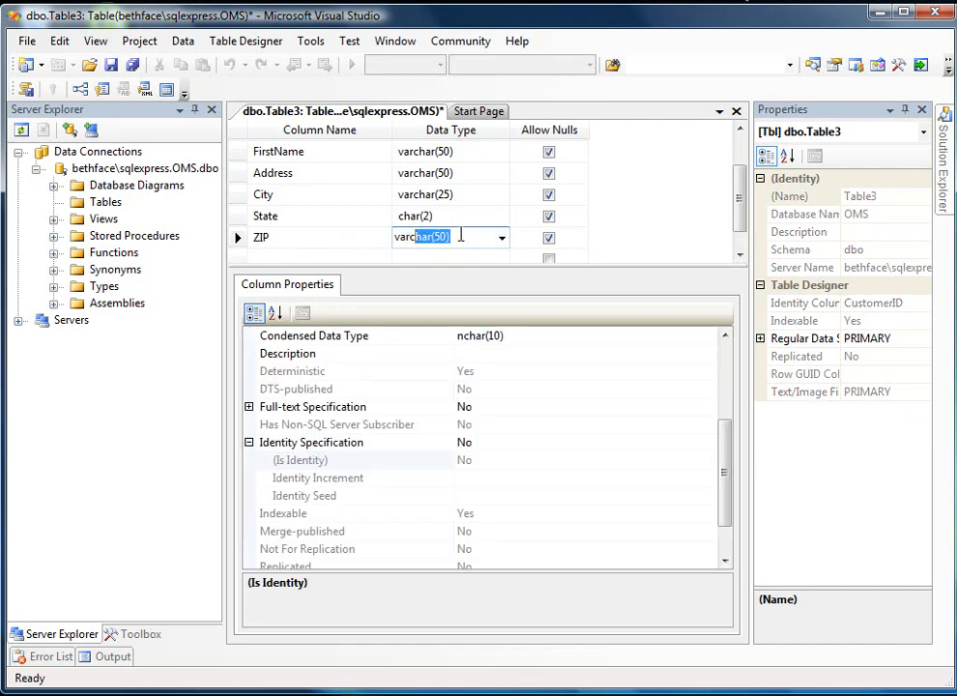
key("Tab")
left_click(461, 235)
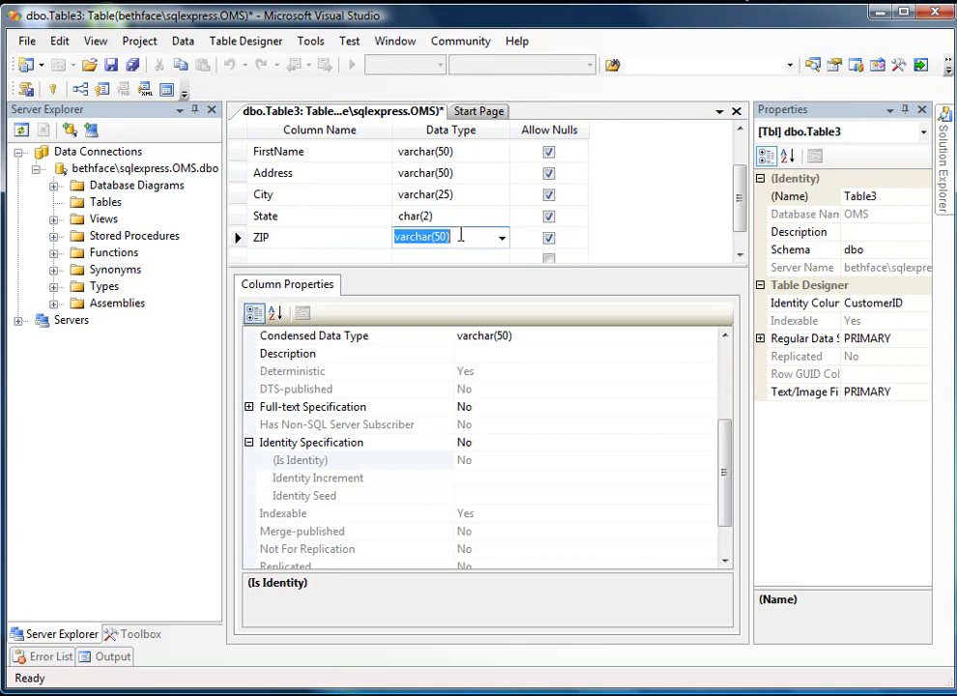
type("varcha")
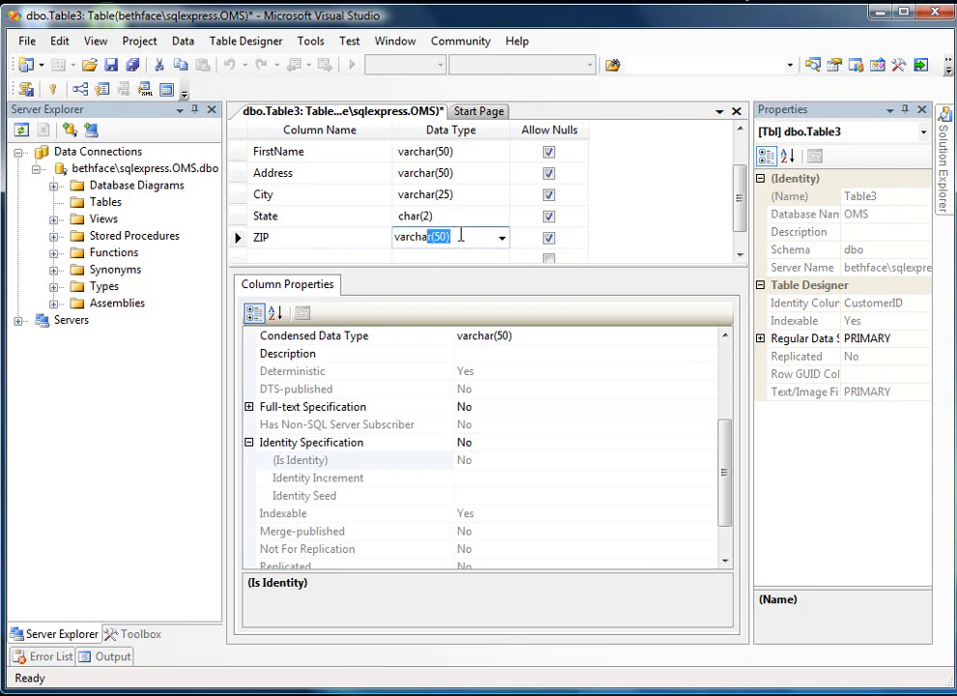
type("(")
type("r(10)")
key("Tab")
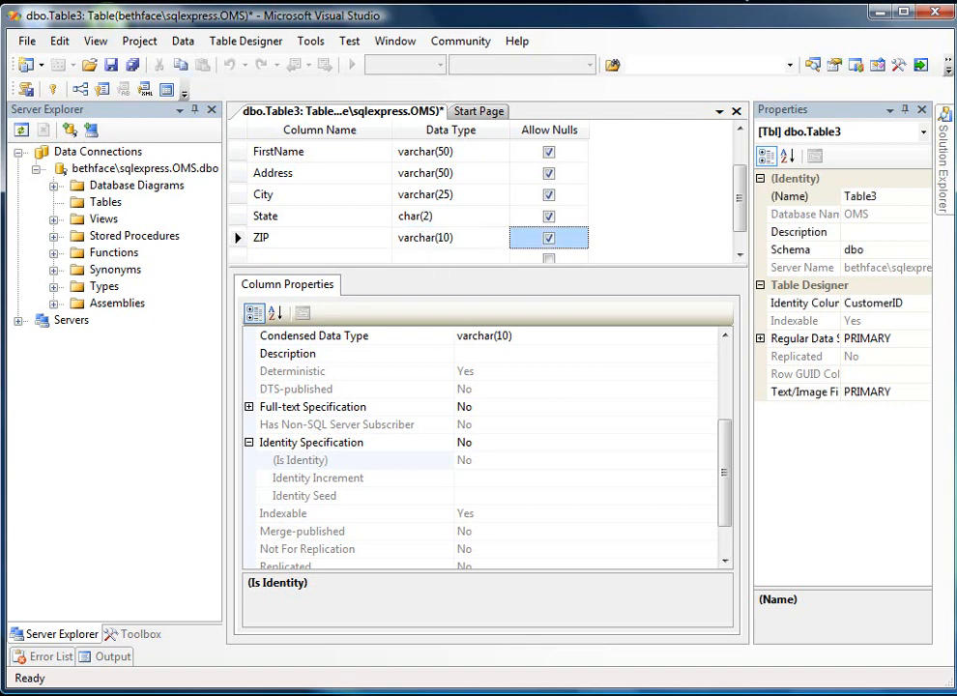
key("Tab")
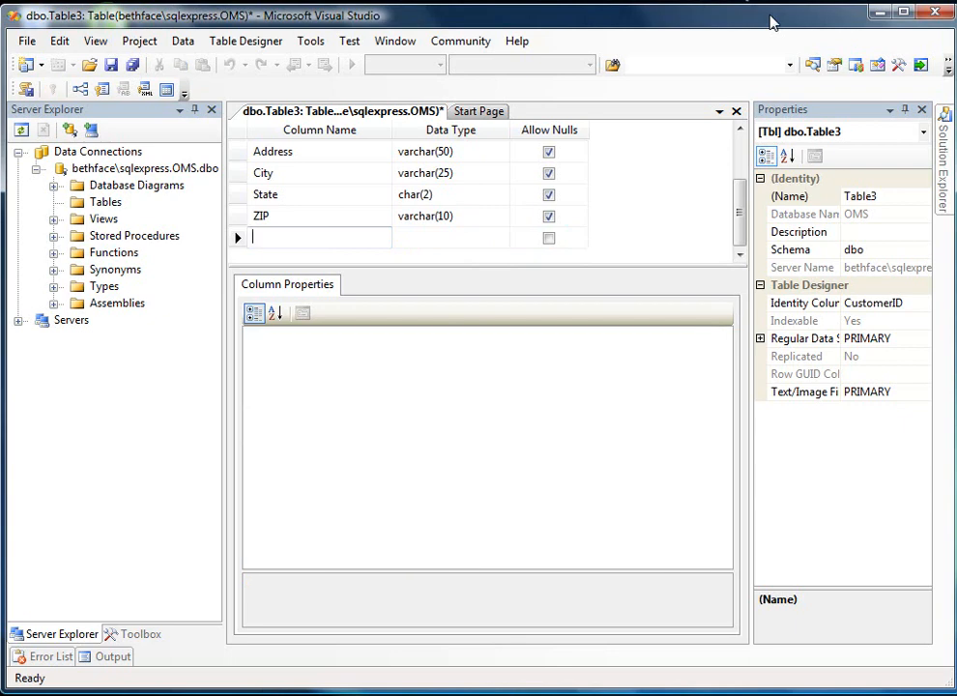
- Add a column named Modified below ZIP with data type timestamp, disallowing nulls
type("Modi")
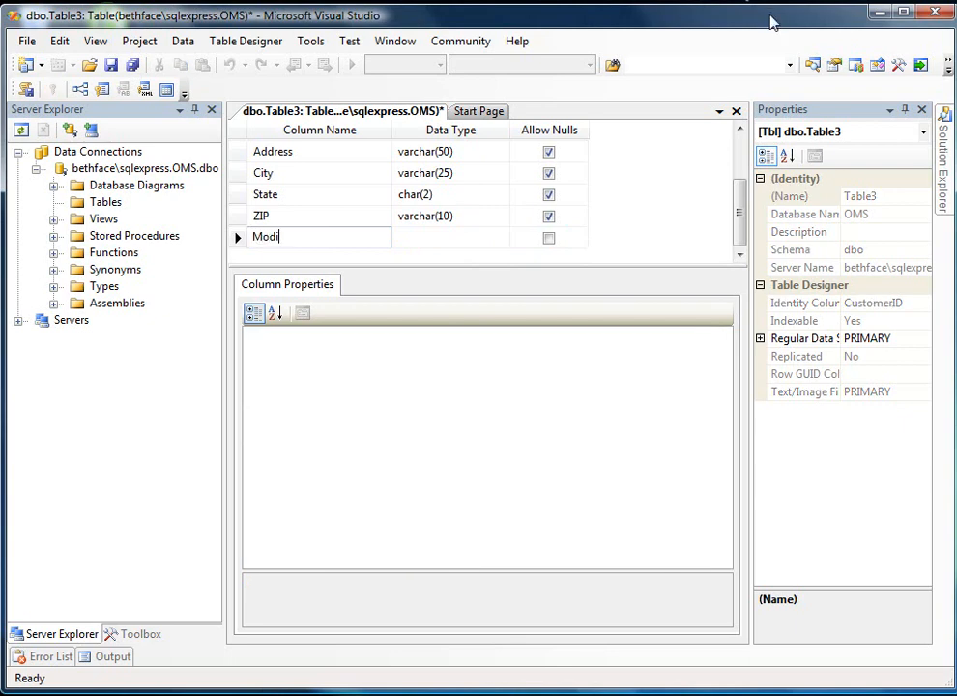
type("fied")
key("Tab")
type("time")
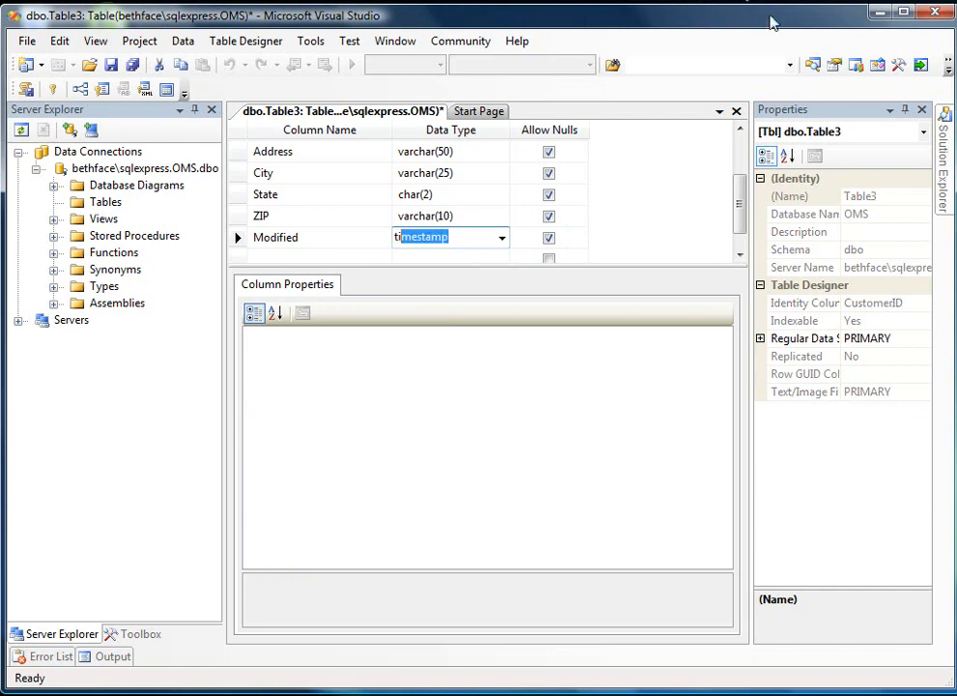
key("Tab")
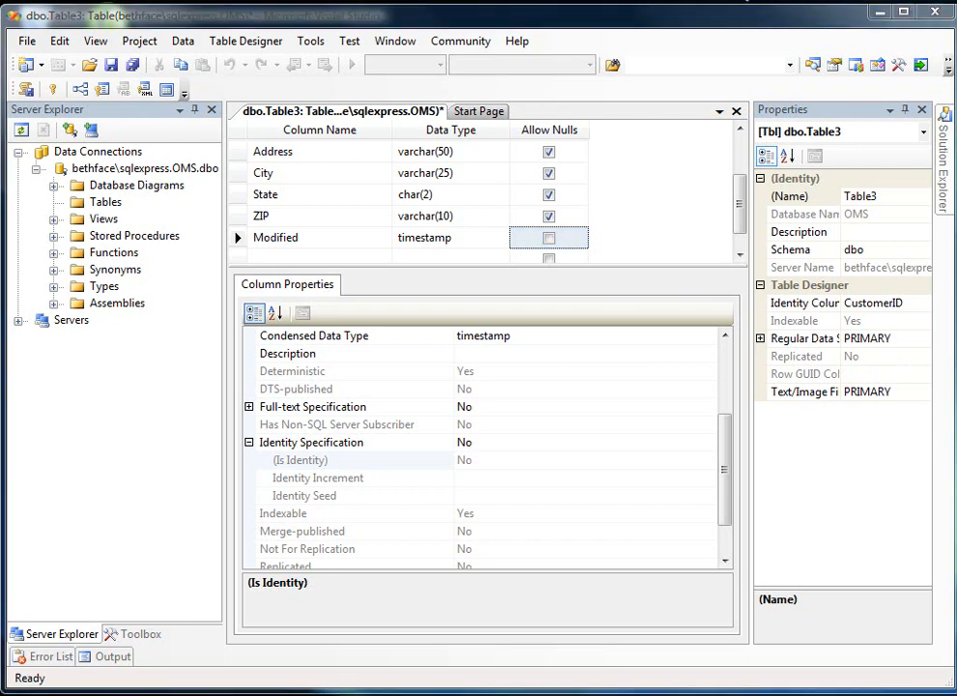
- Name the table Customer in its properties and save it to the OMS database
left_click(893, 196)
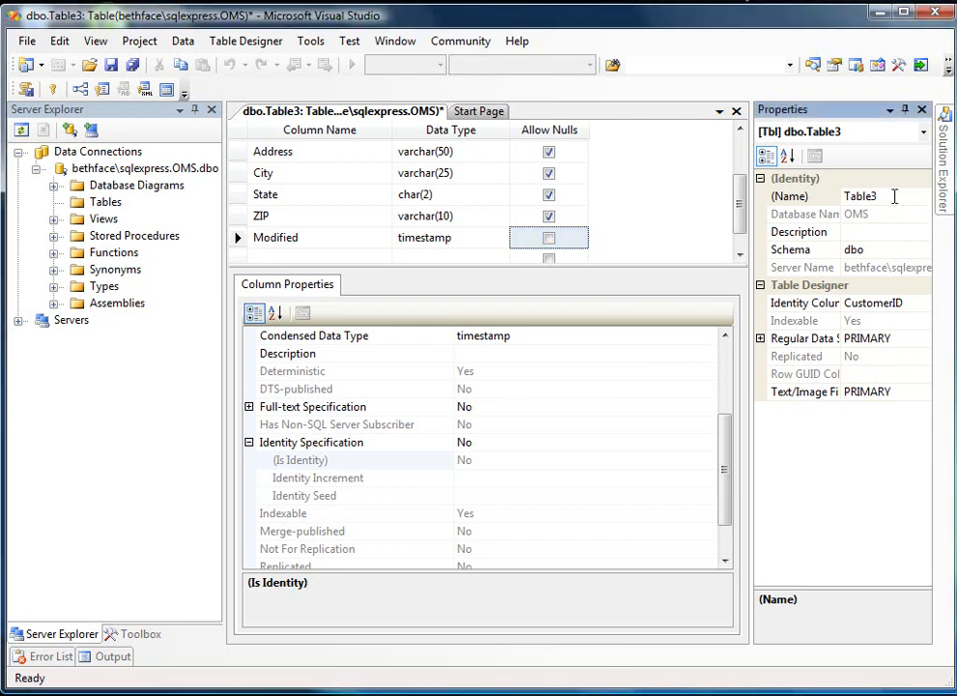
key("BackSpace")
key("BackSpace")
key("BackSpace")
key("BackSpace")
key("BackSpace")
key("BackSpace")
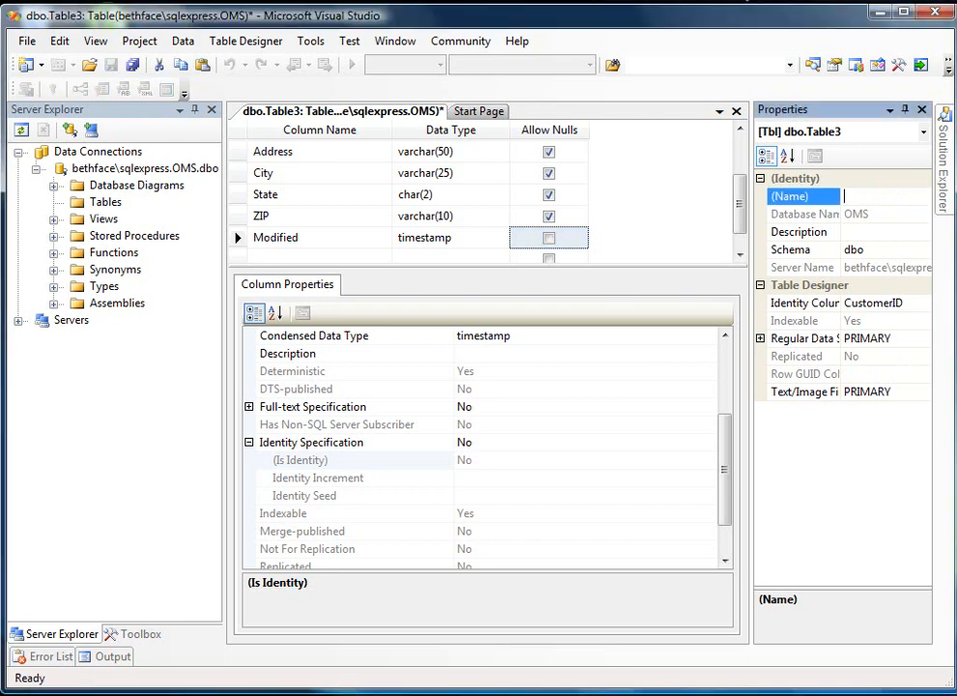
type("Customer")
left_click(133, 66)
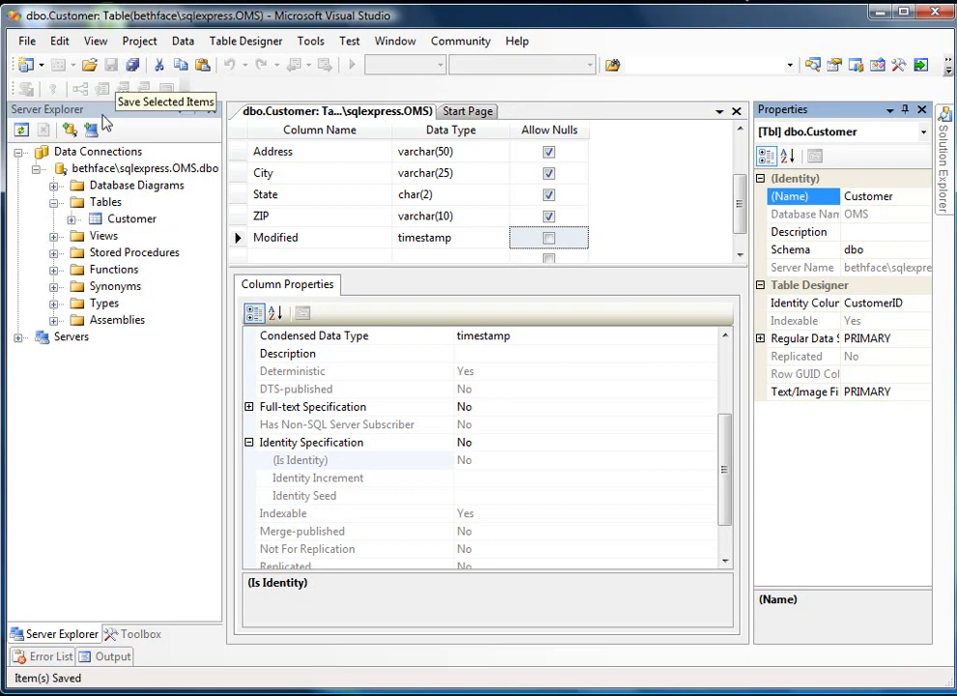
- Expand the Customer table's column list under the OMS connection and close the table's definition
left_click(70, 222)
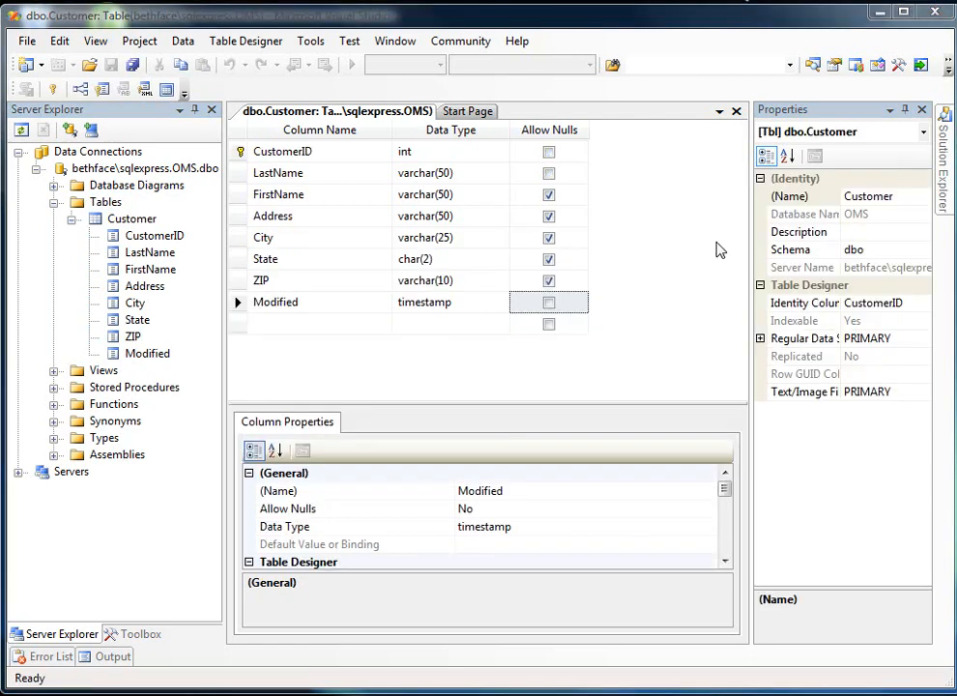
left_click(738, 112)
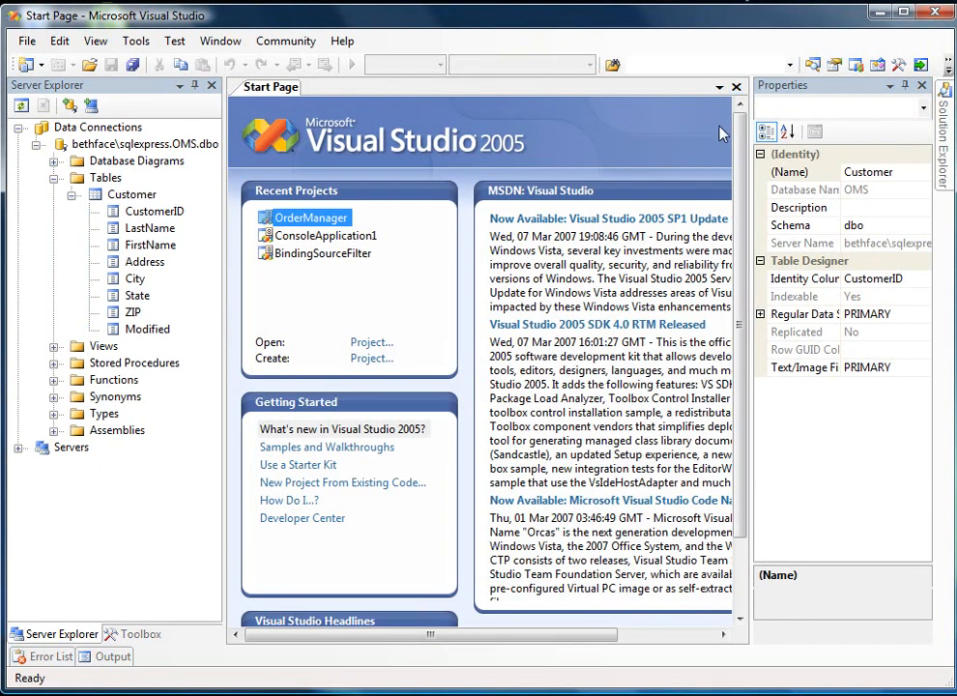
- Open the Customer table's data and enter the customer's last name and first name in the first record
right_click(140, 196)
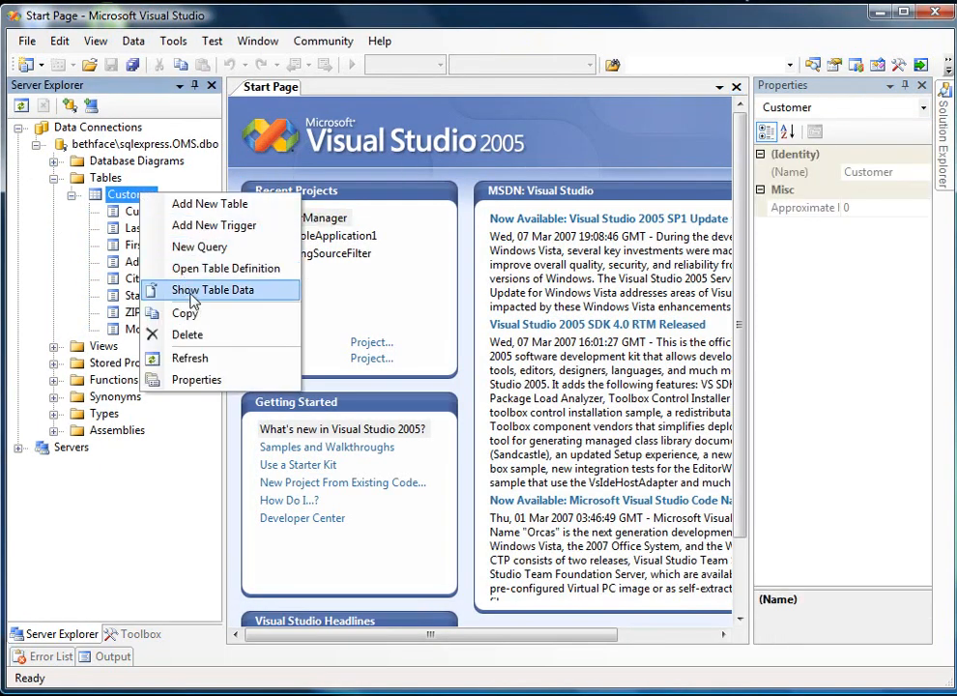
left_click(193, 302)
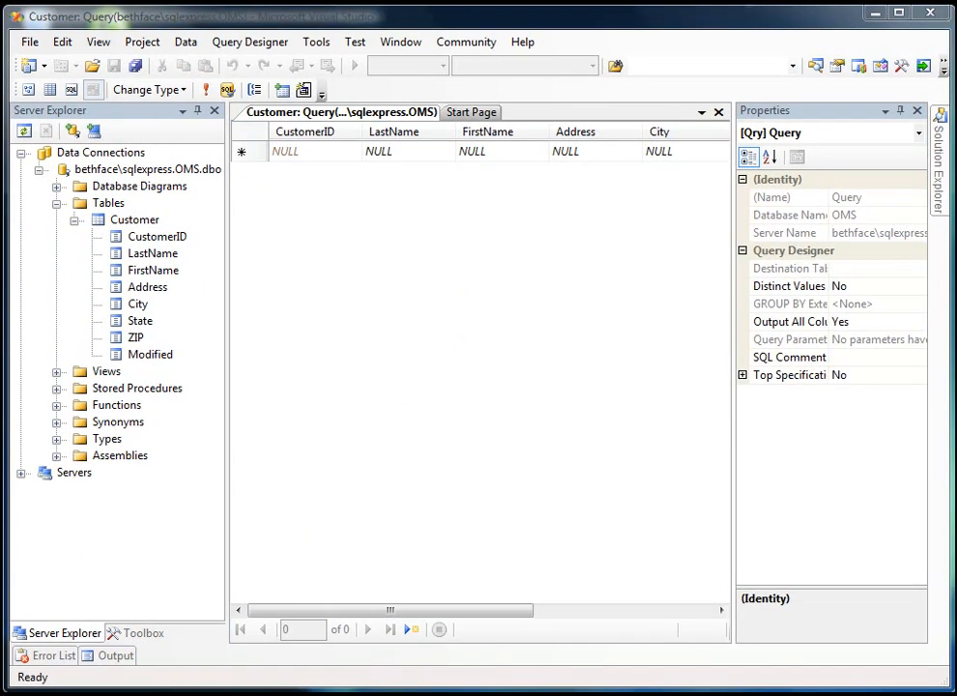
left_click(378, 152)
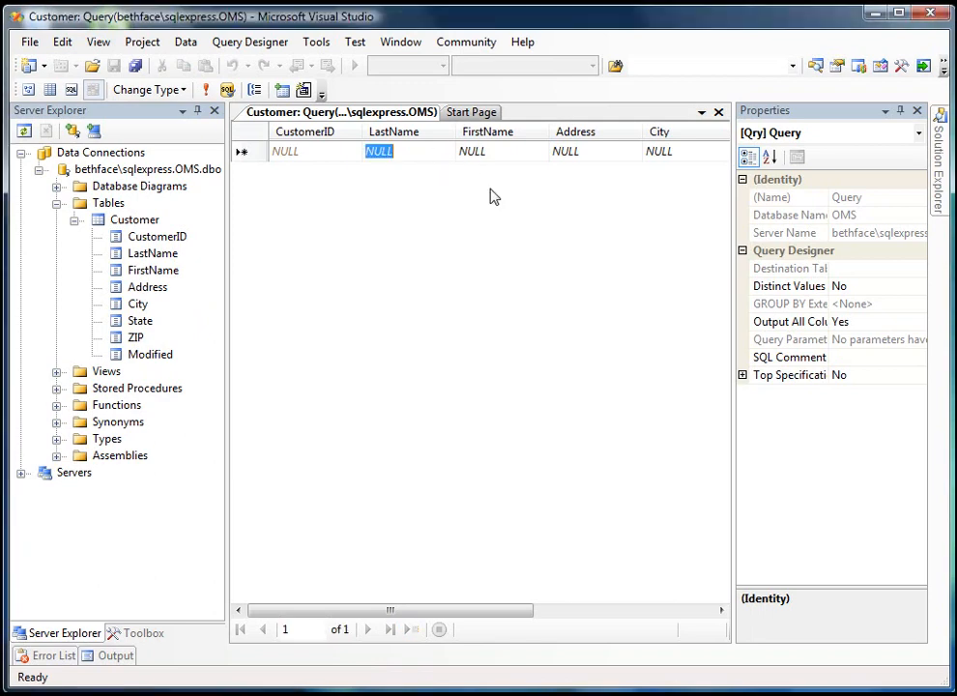
type("Massi")
key("Tab")
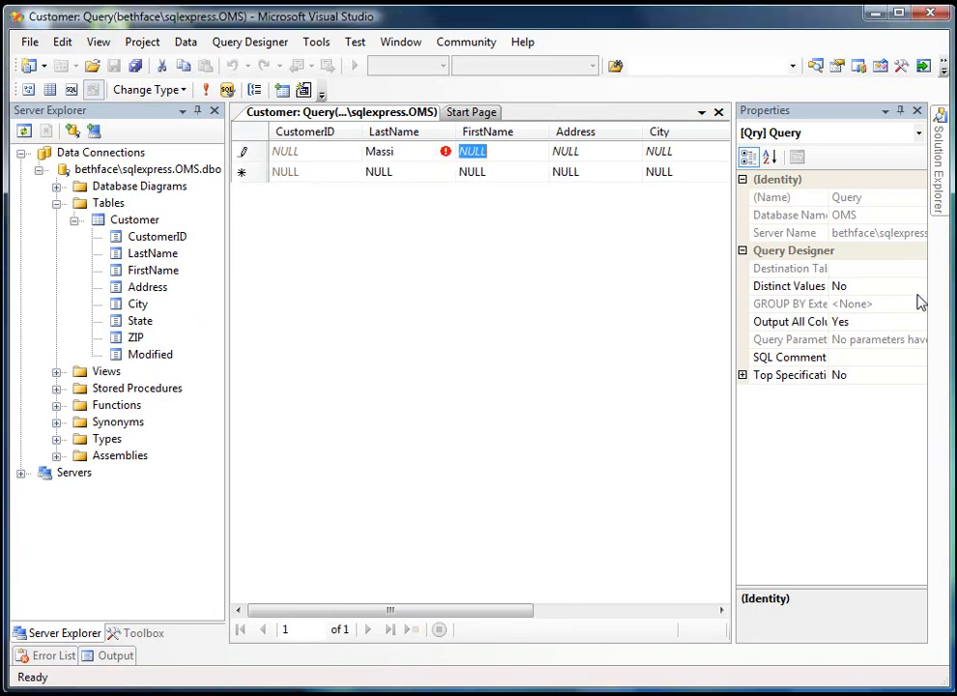
type("Beth")
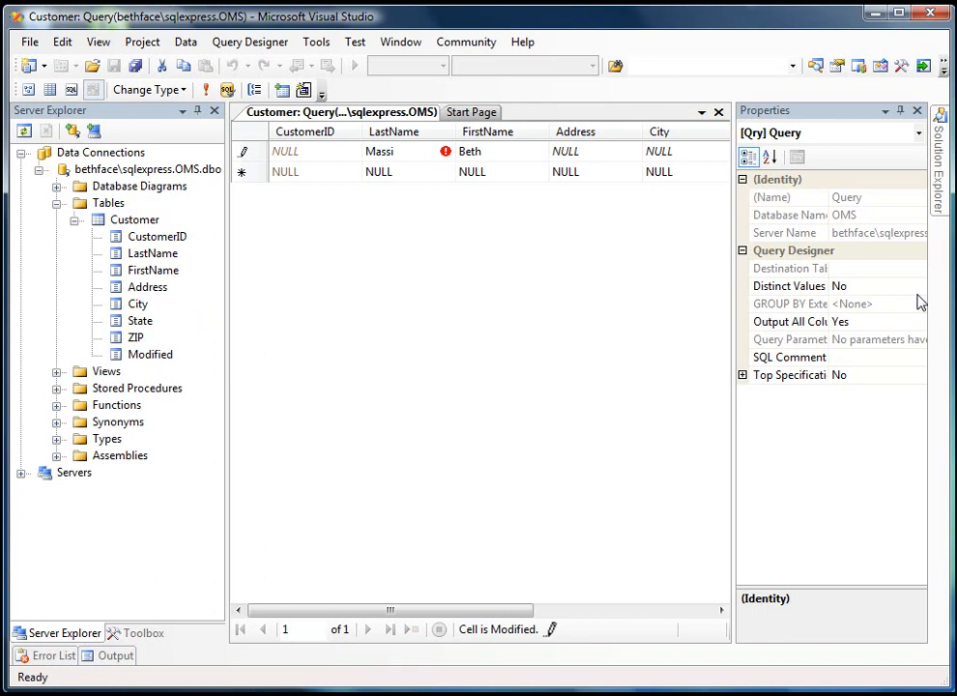
key("Tab")
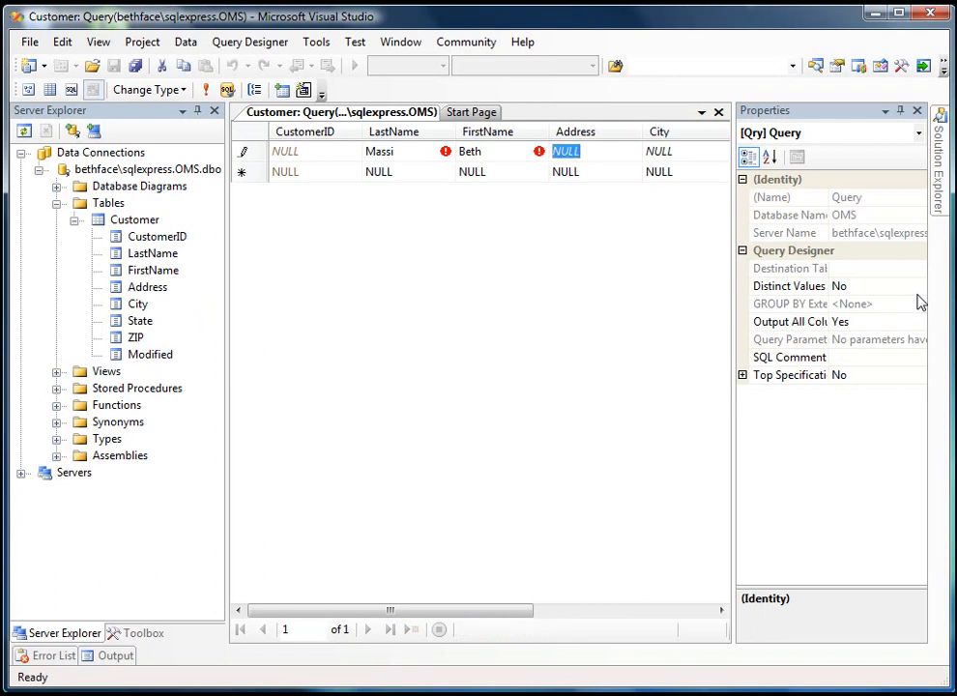
- Complete the first record with the customer's street address, city, state and ZIP code, and commit the row
type("123 Main")
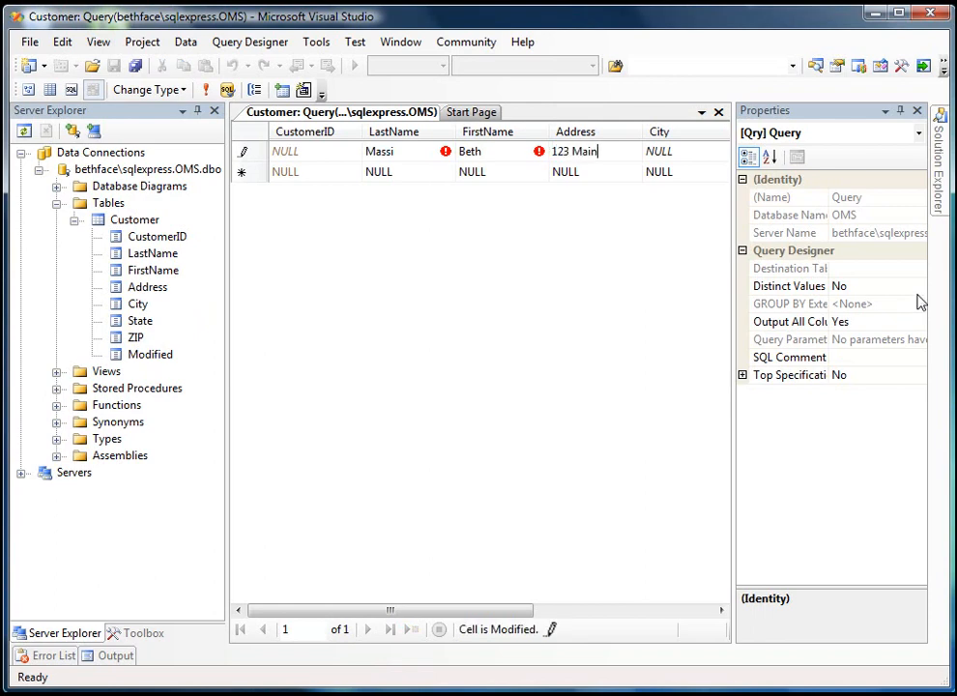
type(" Street")
key("Tab")
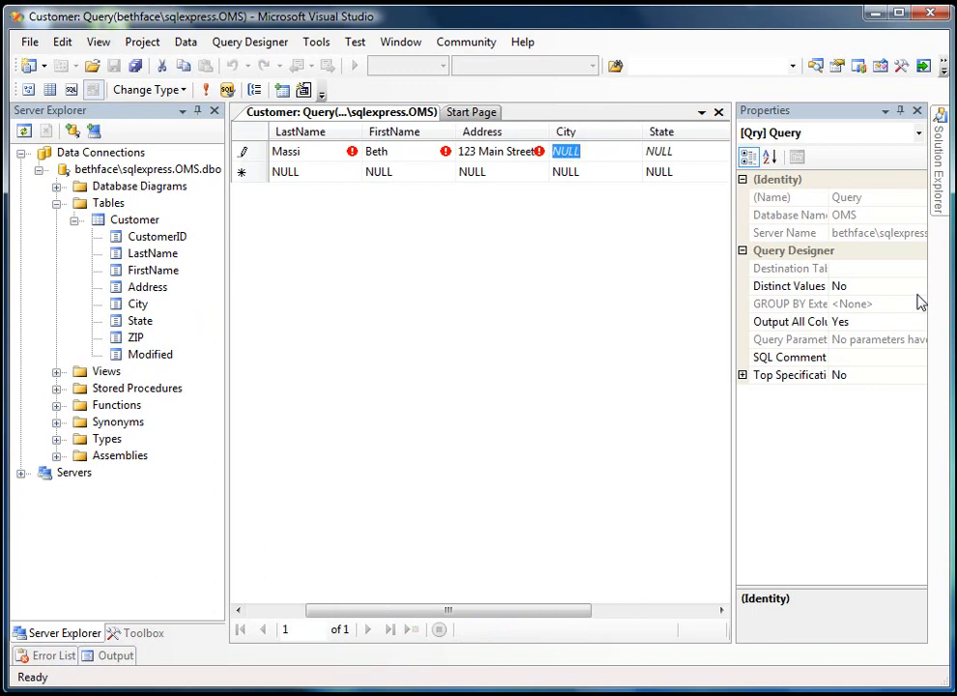
type("Redmo")
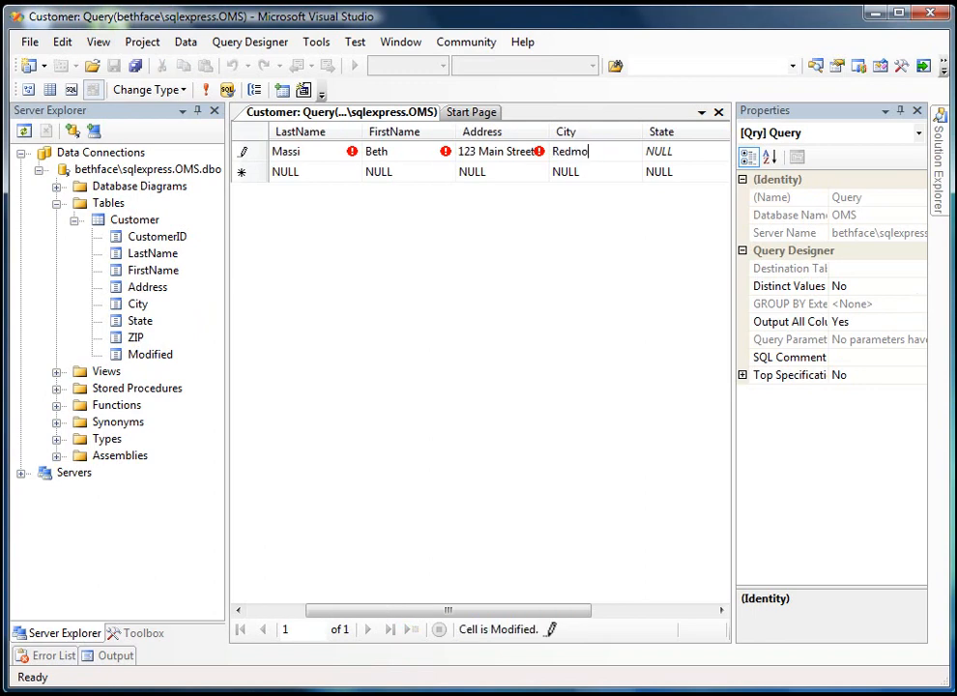
type("nd")
key("Tab")
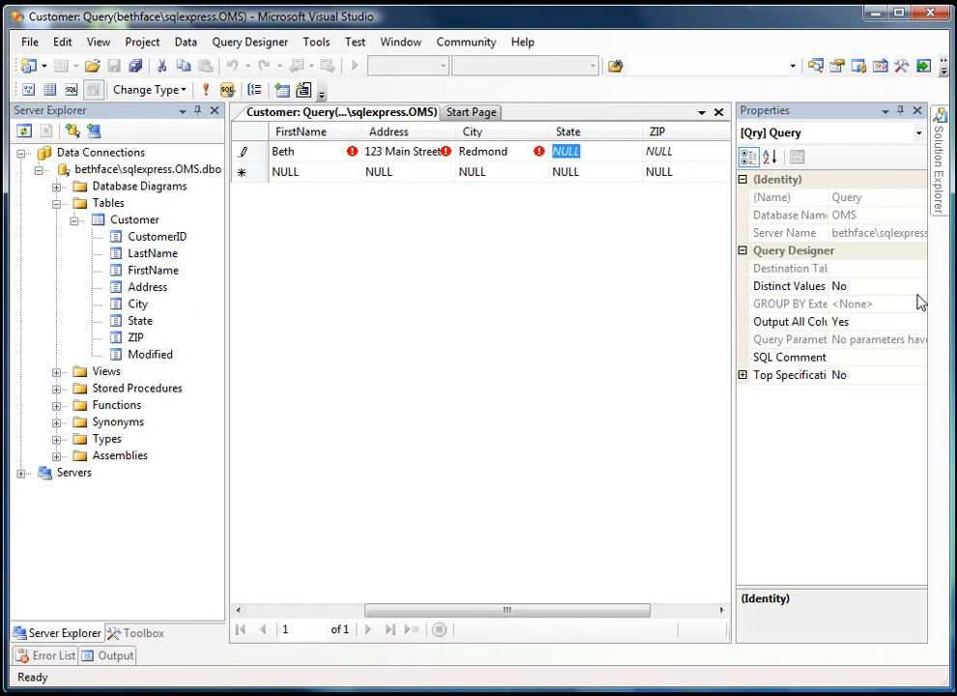
type("WA")
key("Tab")
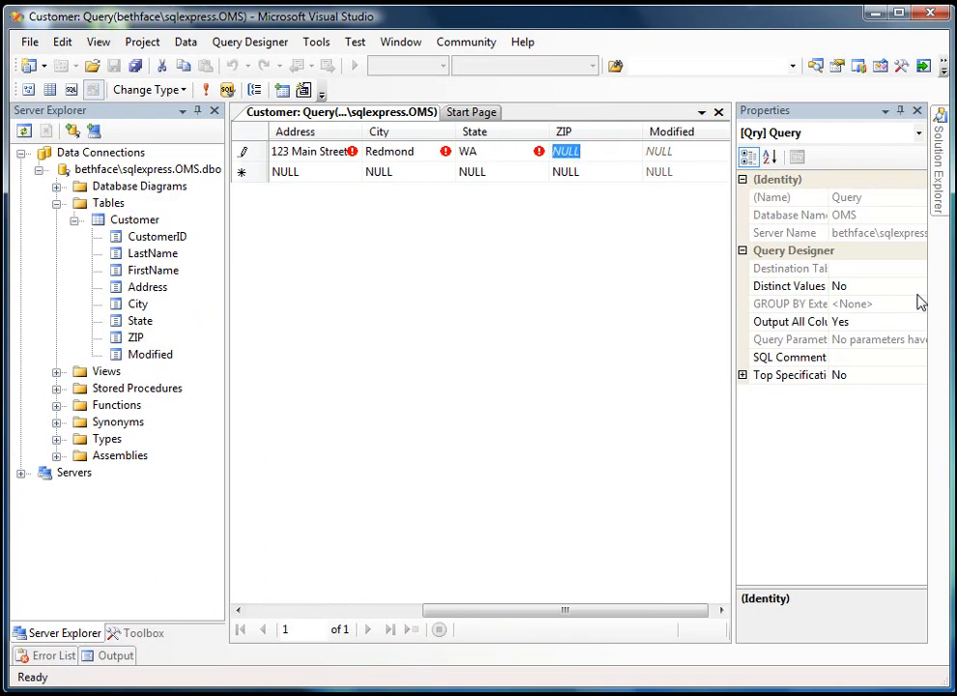
type("98")
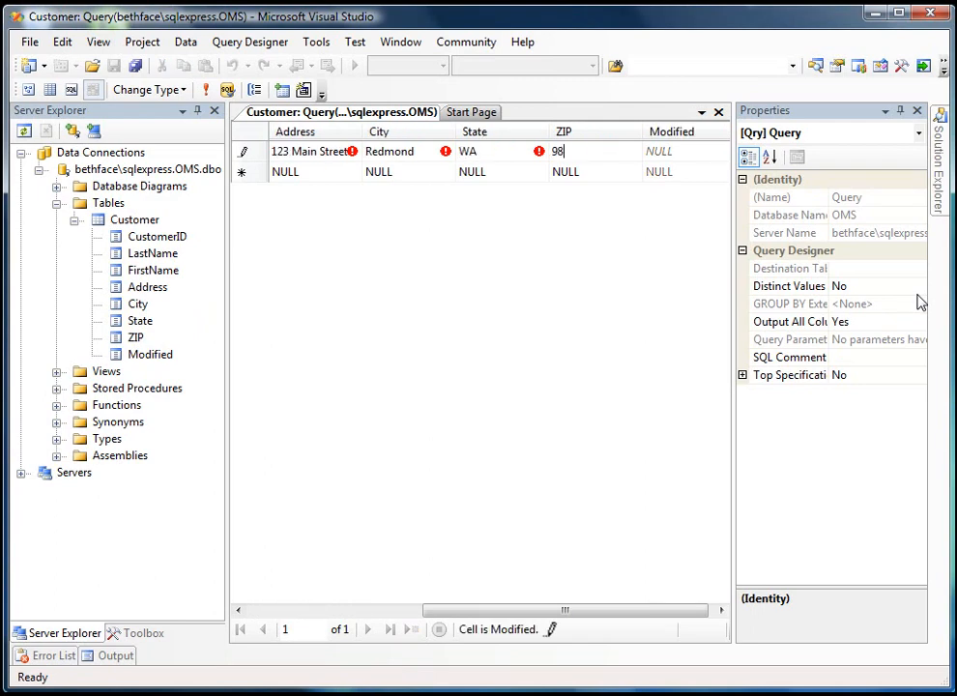
type("052")
key("Return")
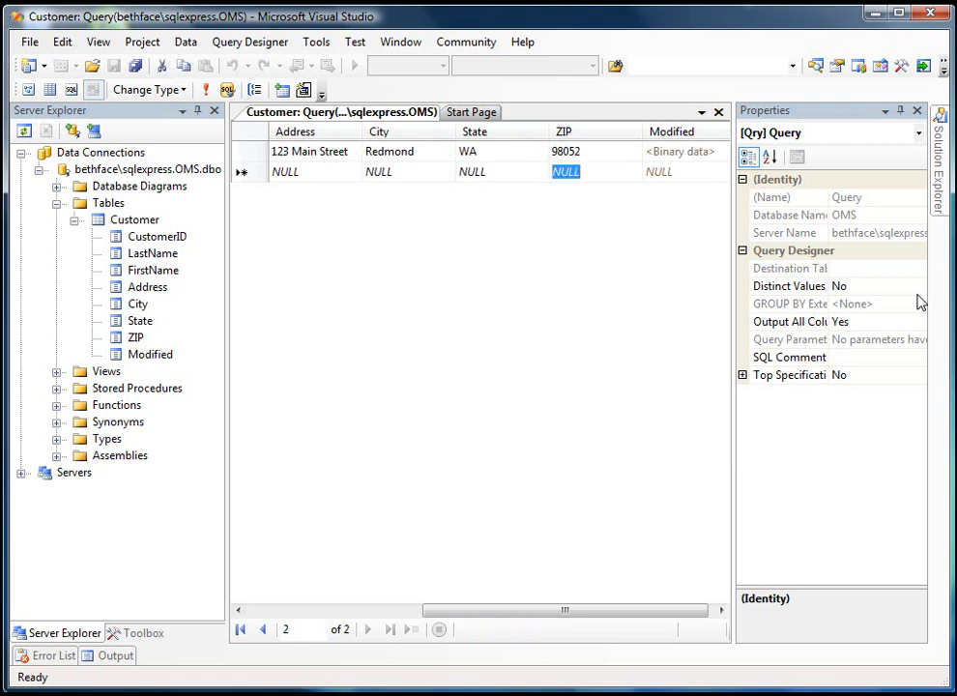
- Enter Test as the second record's FirstName and try to commit the row without a LastName
key("Left")
key("Left")
key("Left")
key("Left")
key("Left")
key("Left")
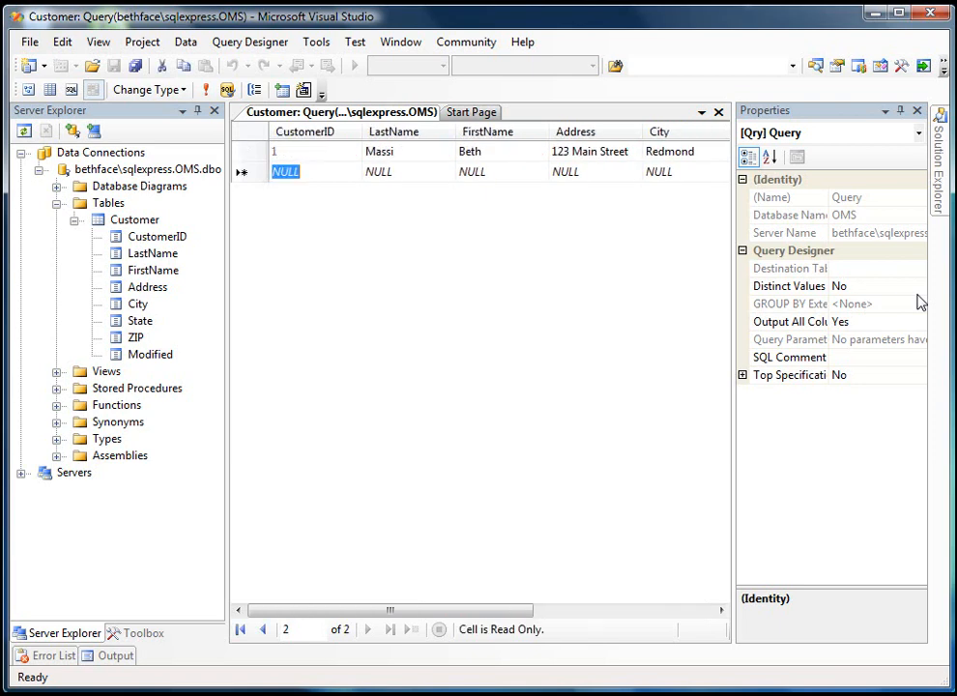
key("Right")
key("Right")
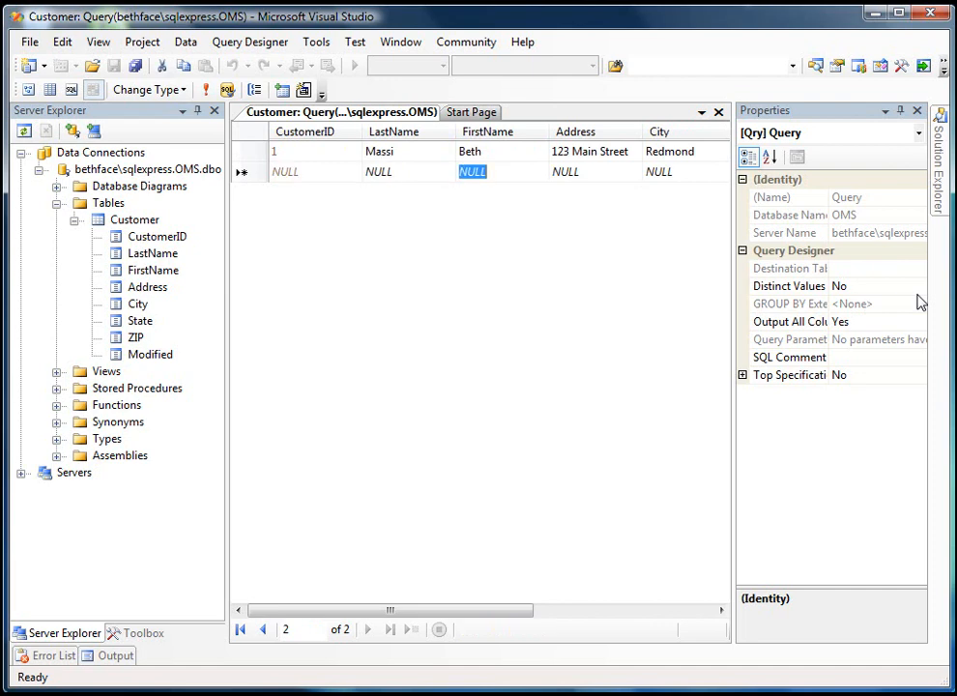
type("Test")
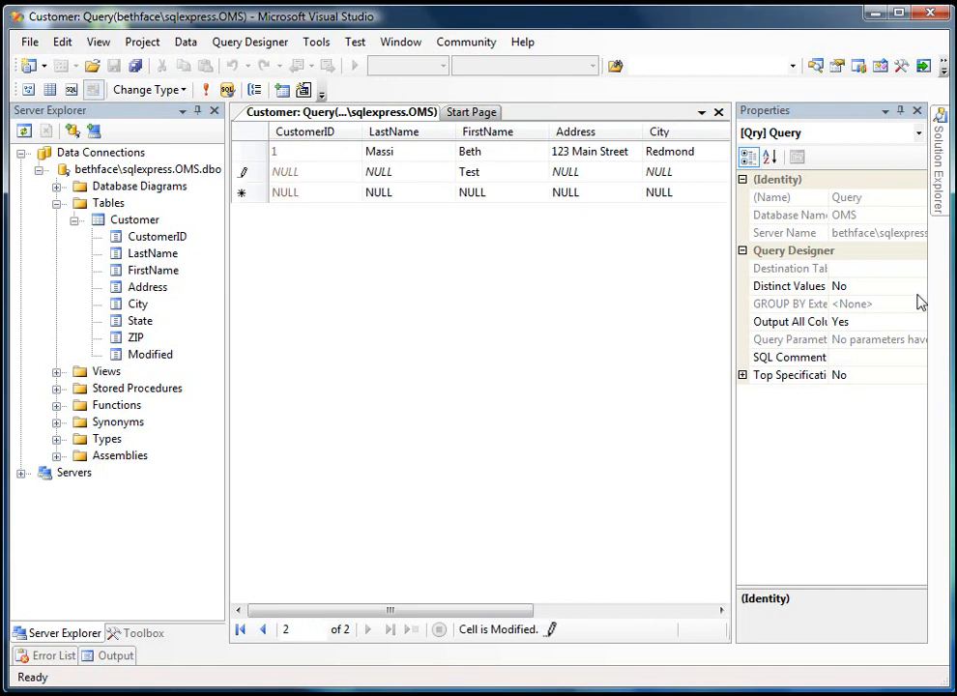
key("Return")
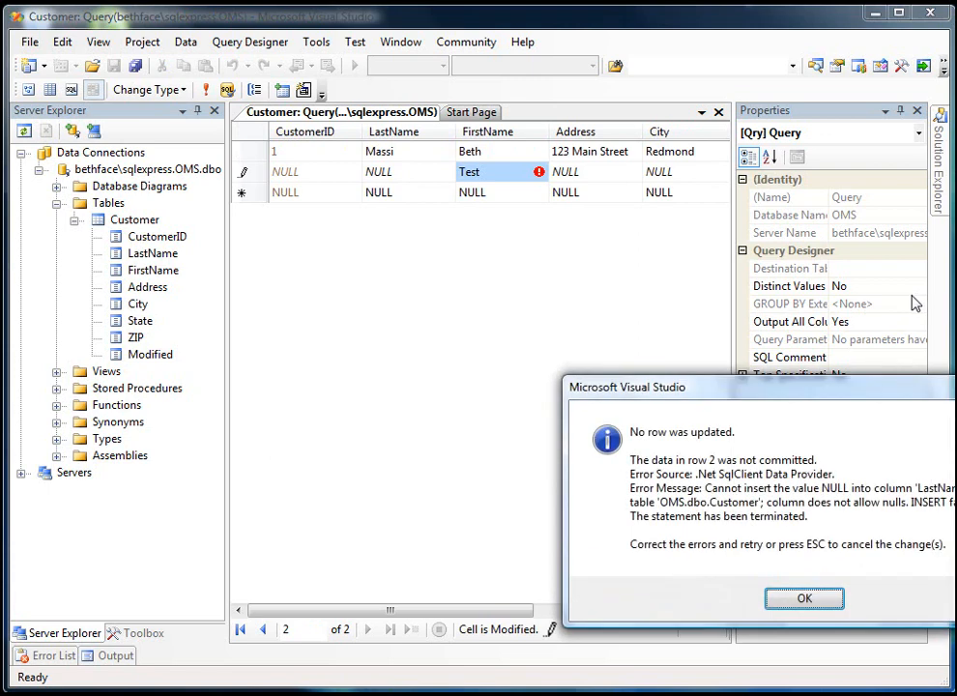
left_click_drag(807, 391, 529, 247)
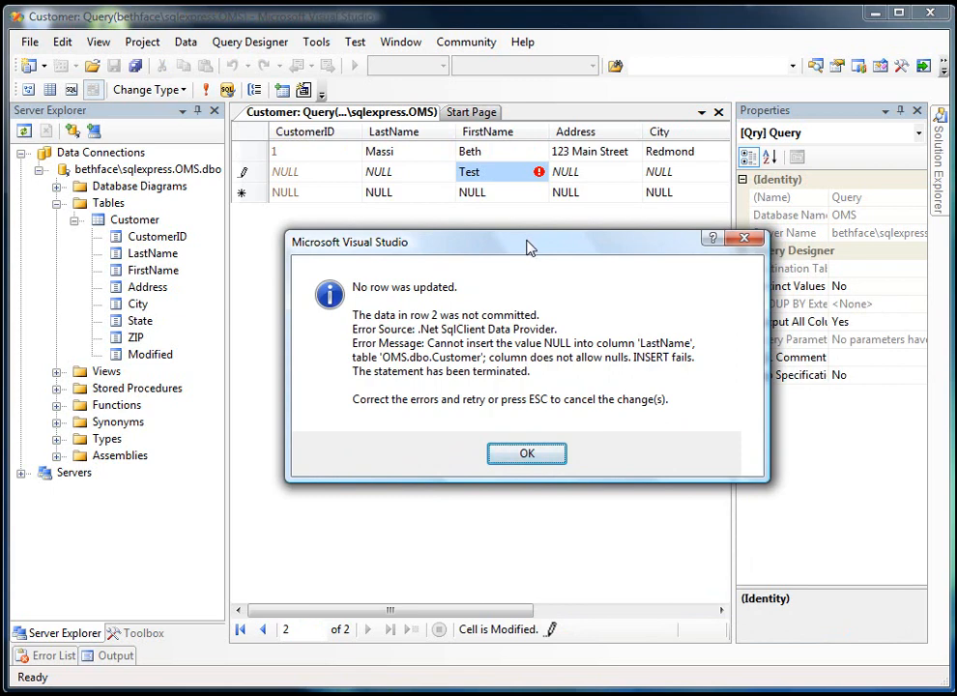
left_click(519, 452)
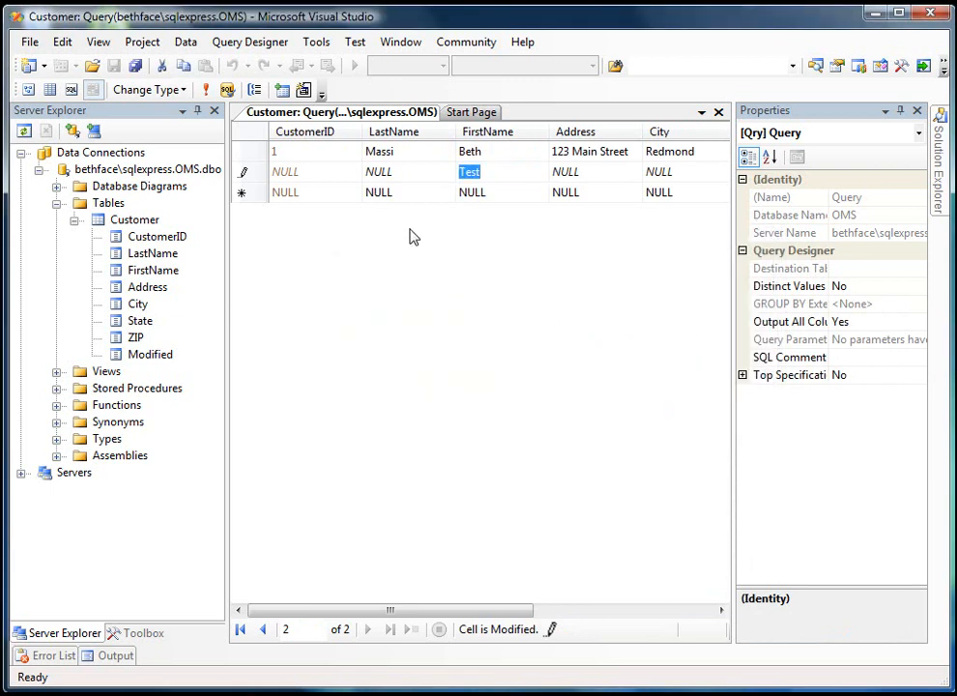
- Set the second record's LastName to Cool, commit the row and close the Customer table's data
left_click(391, 173)
type("Cool")
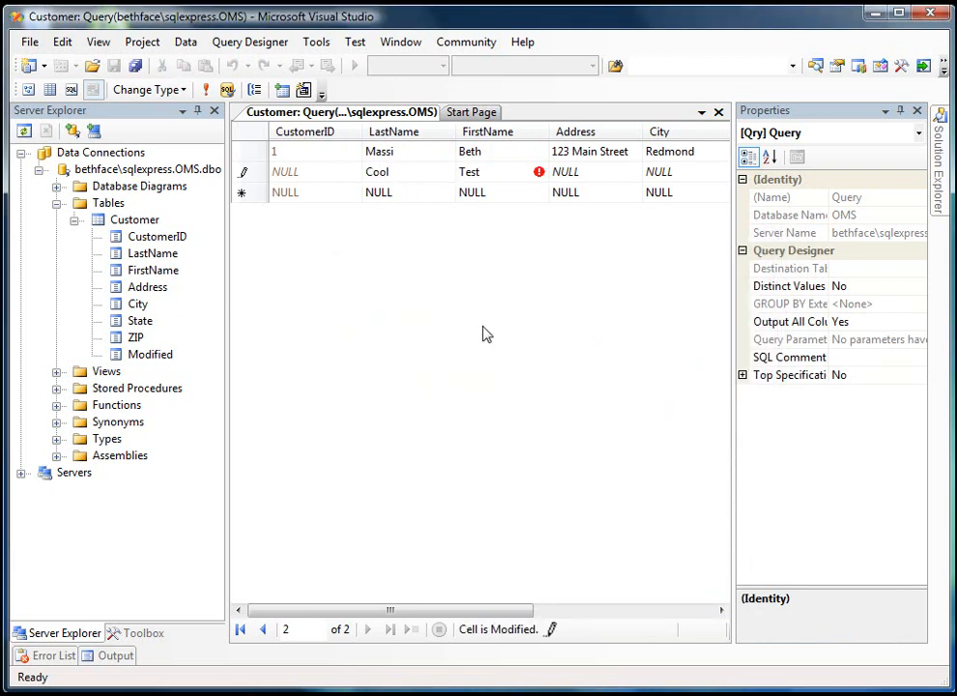
key("Up")
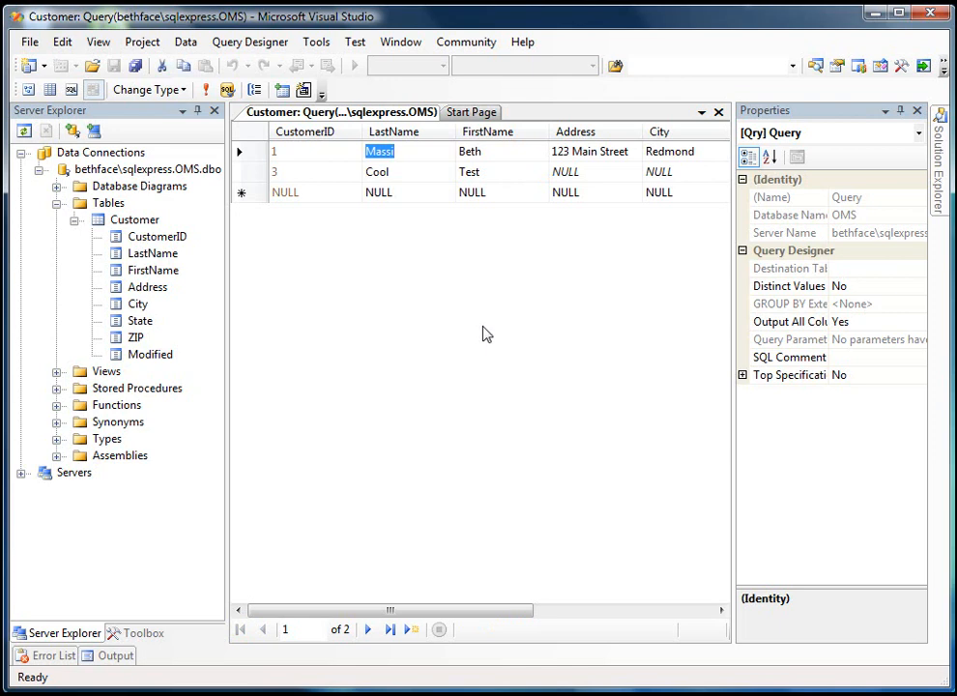
left_click(718, 113)
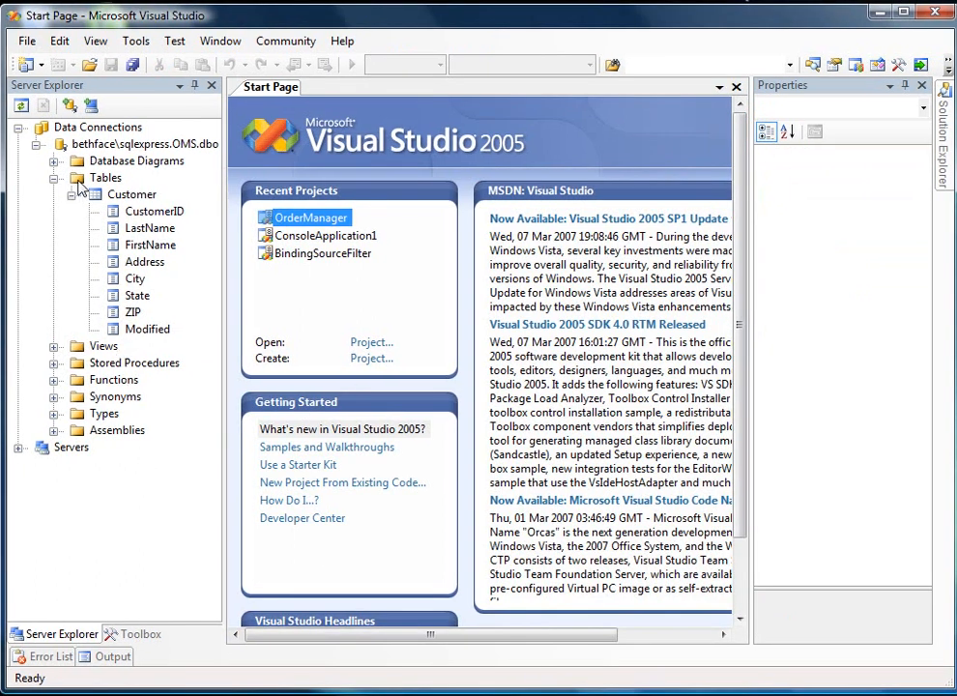
- Create a new table in the OMS database with a ProductID column of data type int, disallowing nulls
right_click(80, 186)
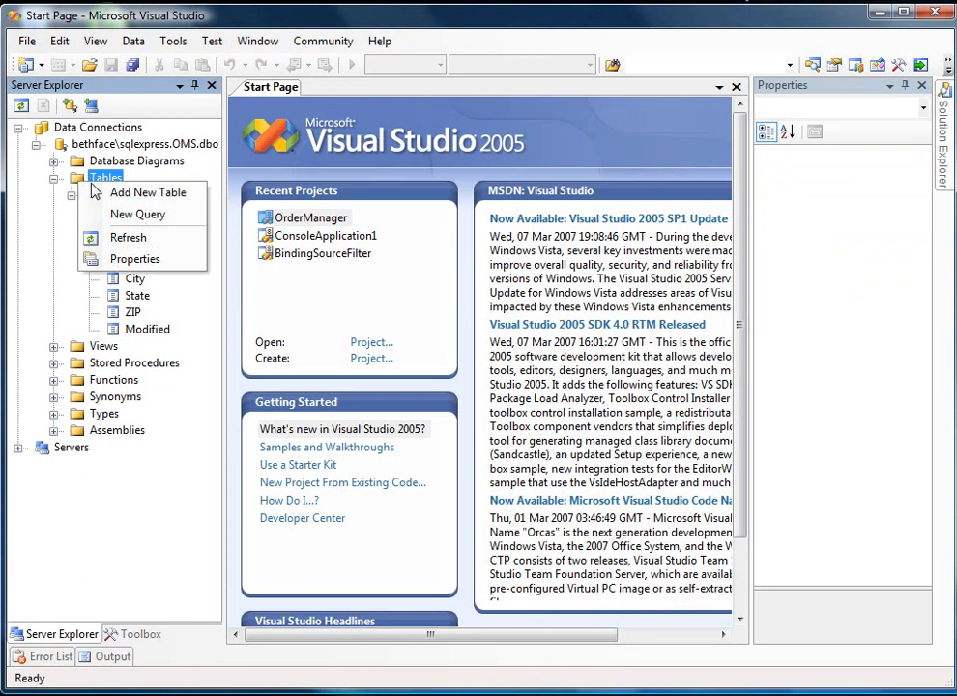
left_click(85, 192)
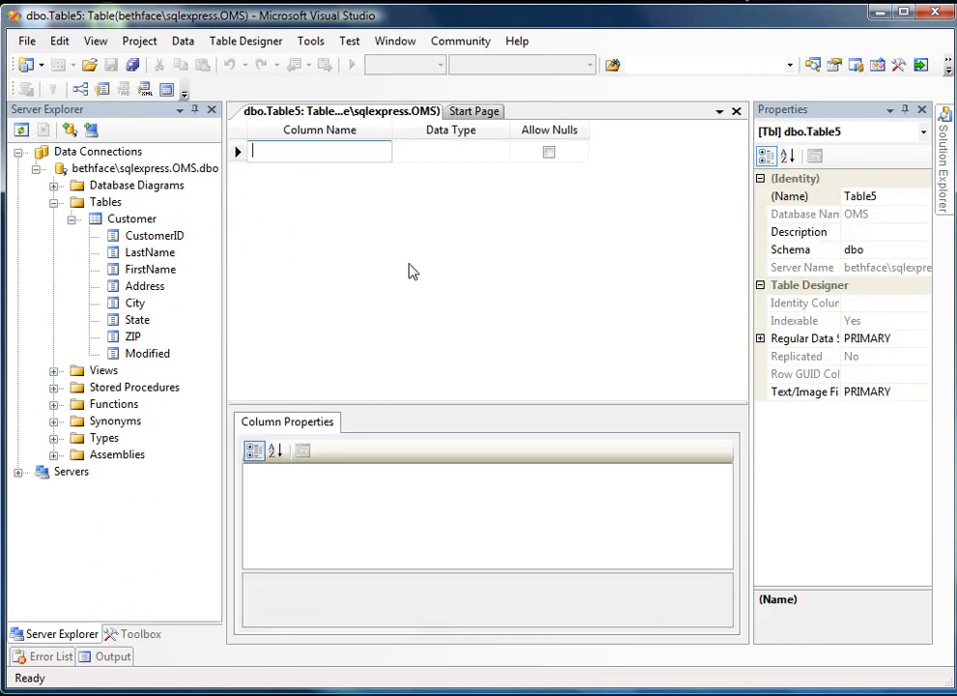
type("Prod")
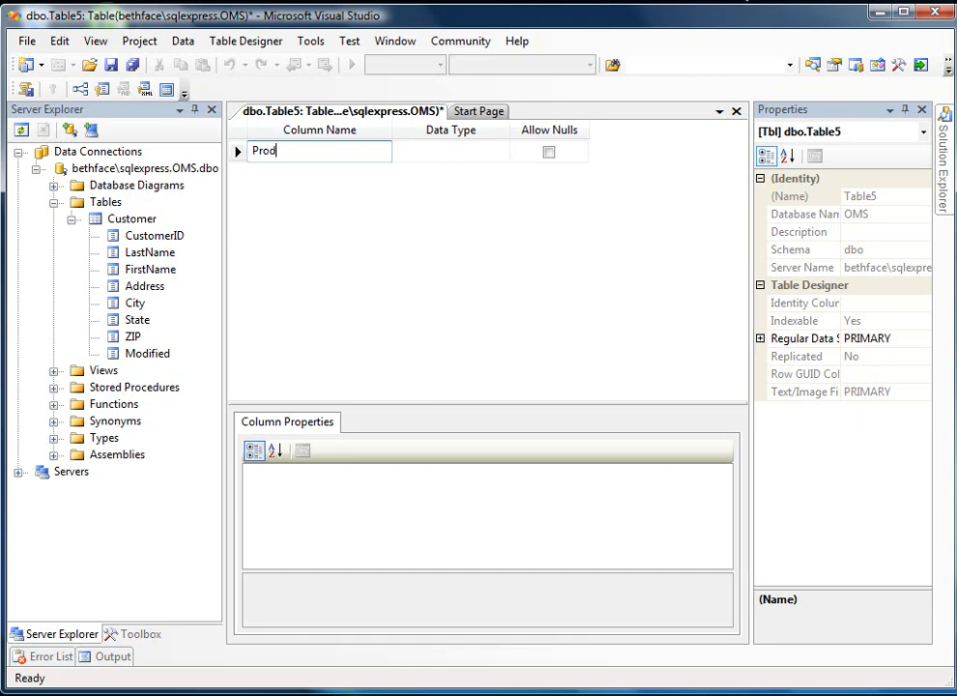
type("uctID")
key("Tab")
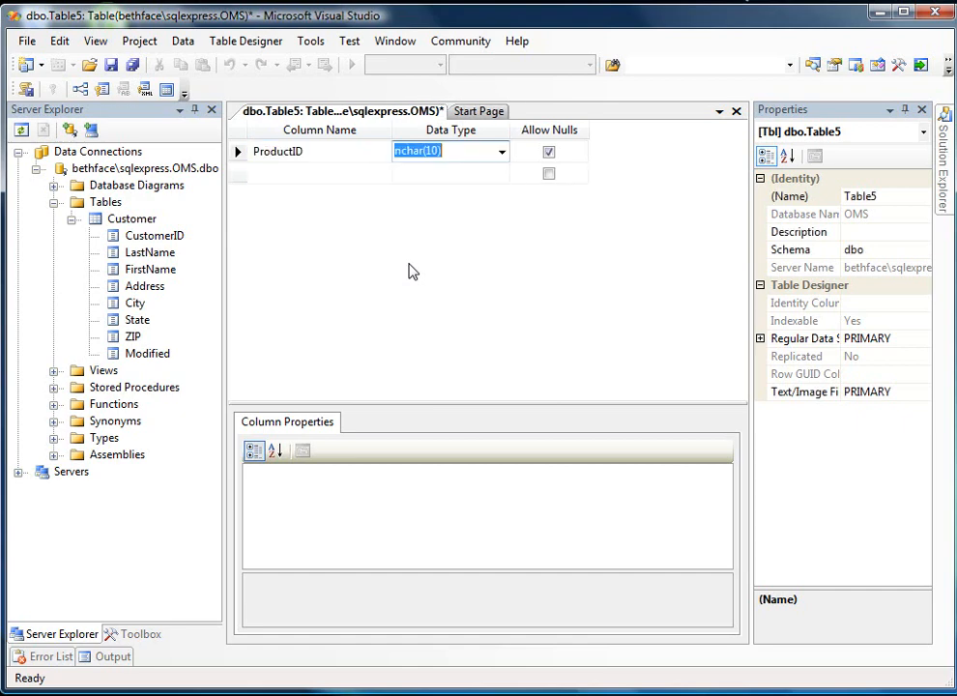
type("int")
key("Tab")
key("space")
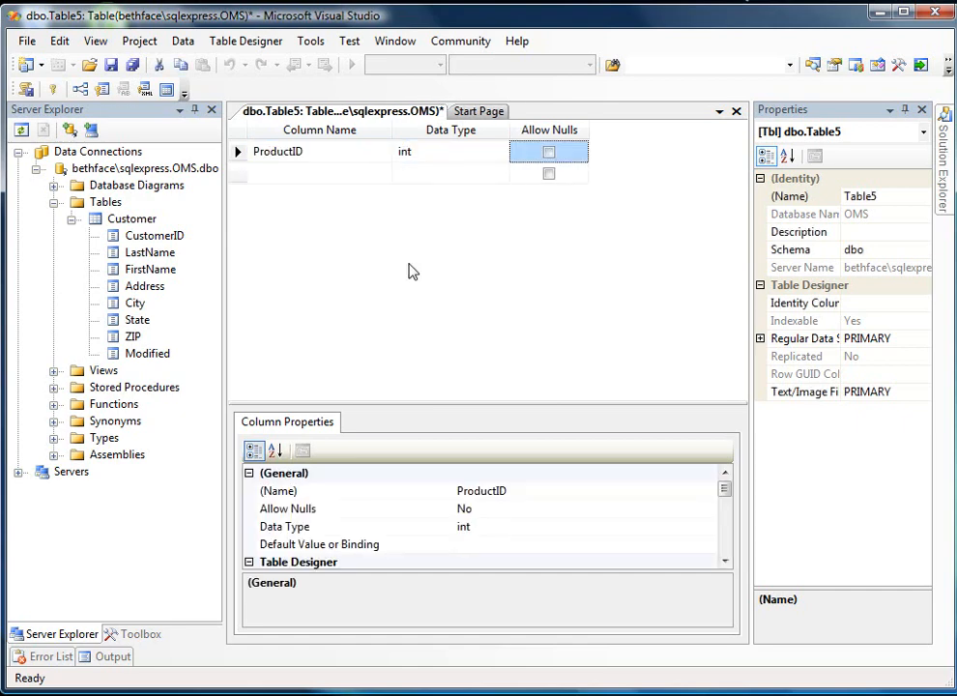
- Make ProductID an identity column and set it as the new table's primary key
left_click_drag(725, 489, 725, 530)
left_click(248, 508)
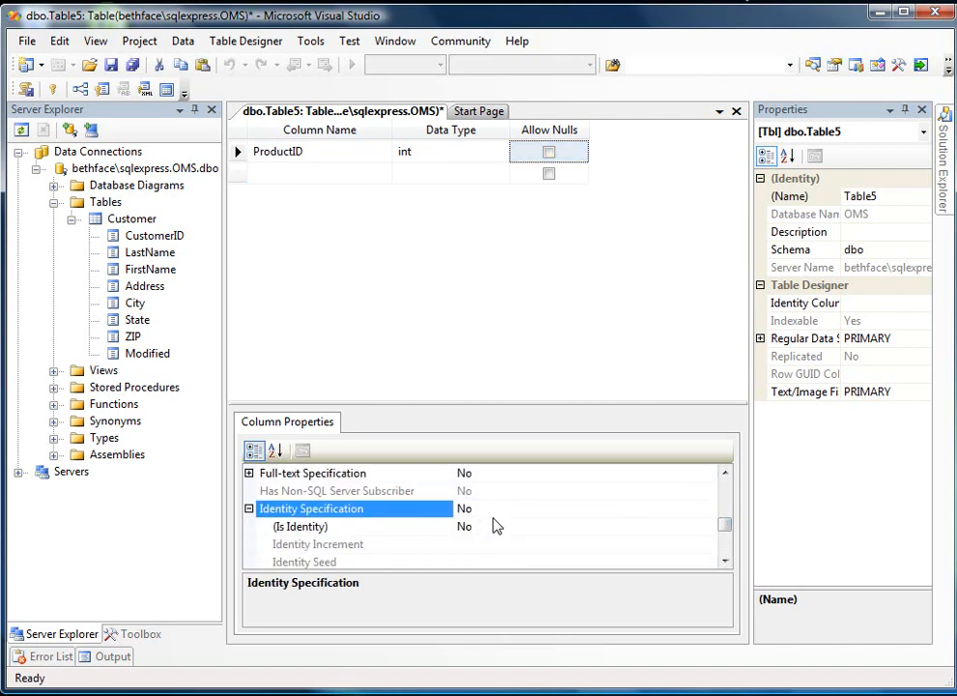
double_click(495, 526)
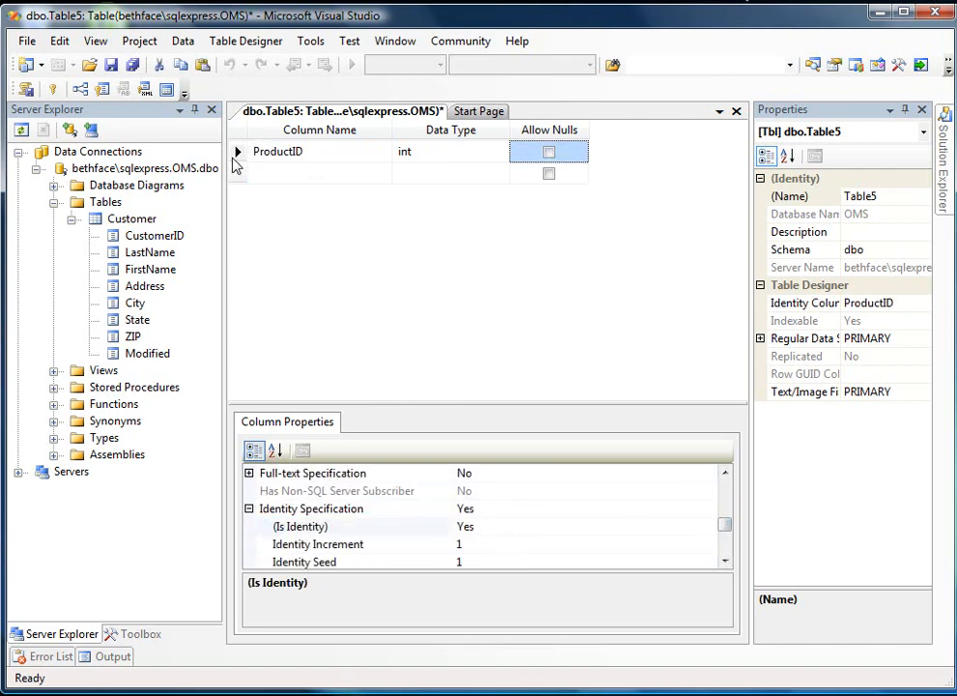
right_click(236, 159)
left_click(251, 172)
- Add a column named Name below ProductID with data type varchar(50), leaving nulls allowed
left_click(283, 174)
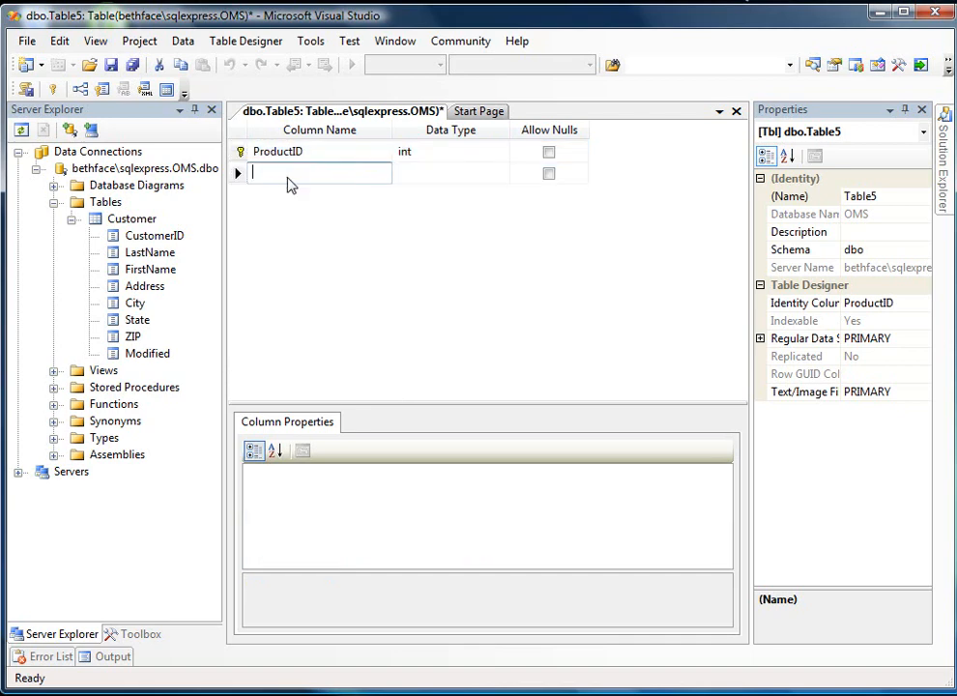
type("Name")
key("Tab")
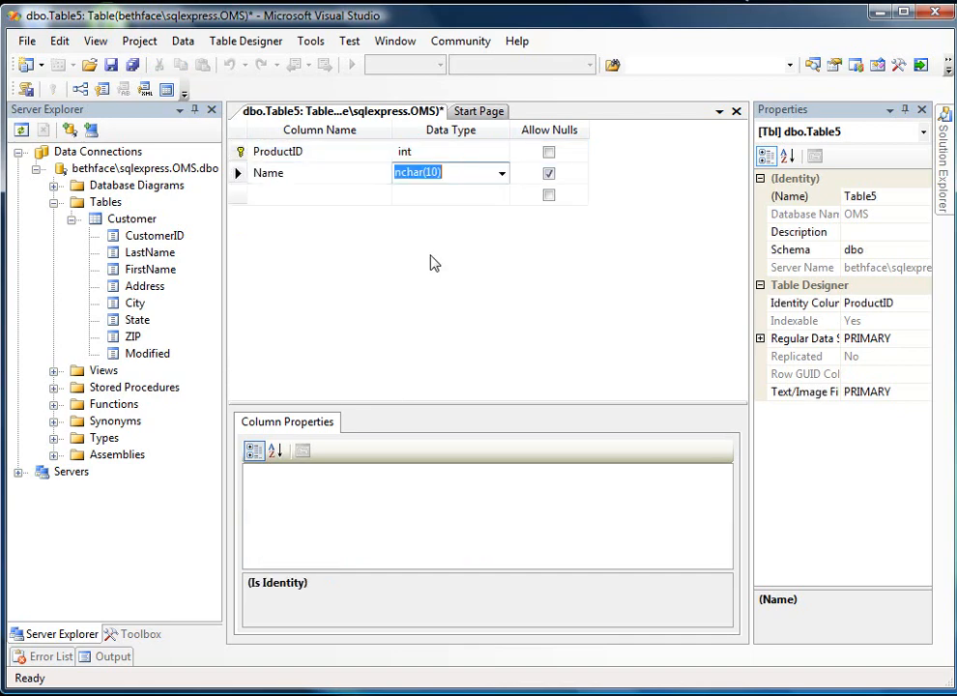
type("varb")
key("BackSpace")
key("BackSpace")
type("char")
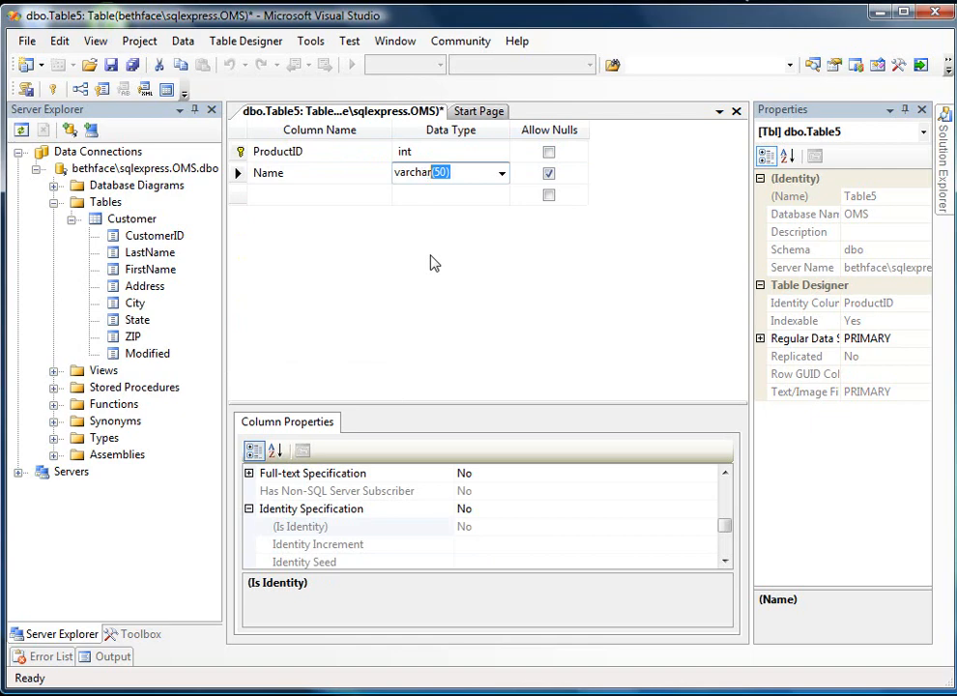
key("Tab")
key("Tab")
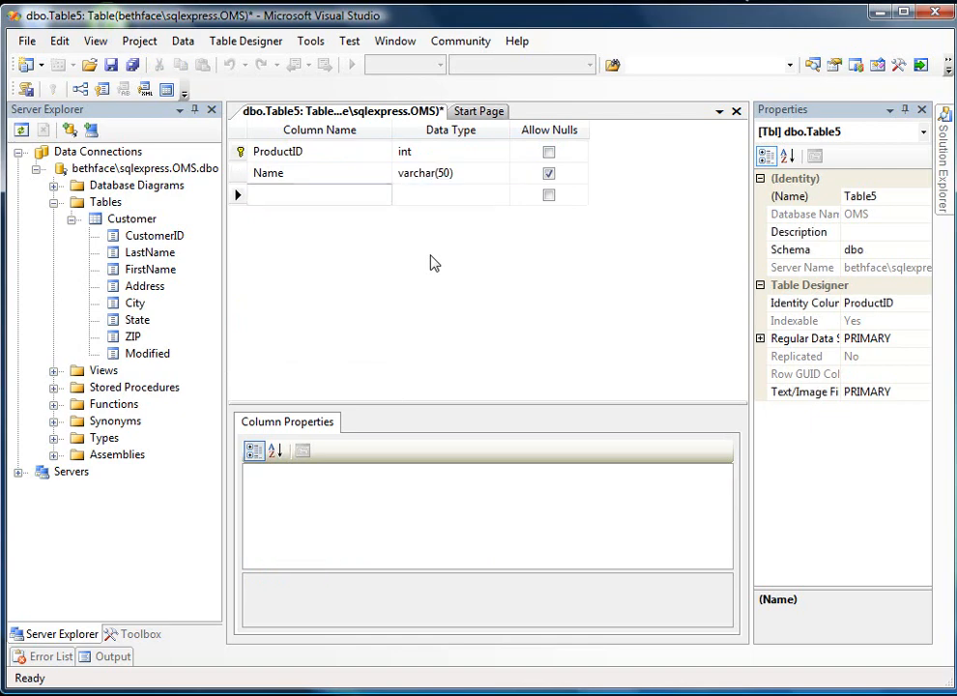
- Add a column named Description below Name with data type varchar(100), leaving nulls allowed
type("Description")
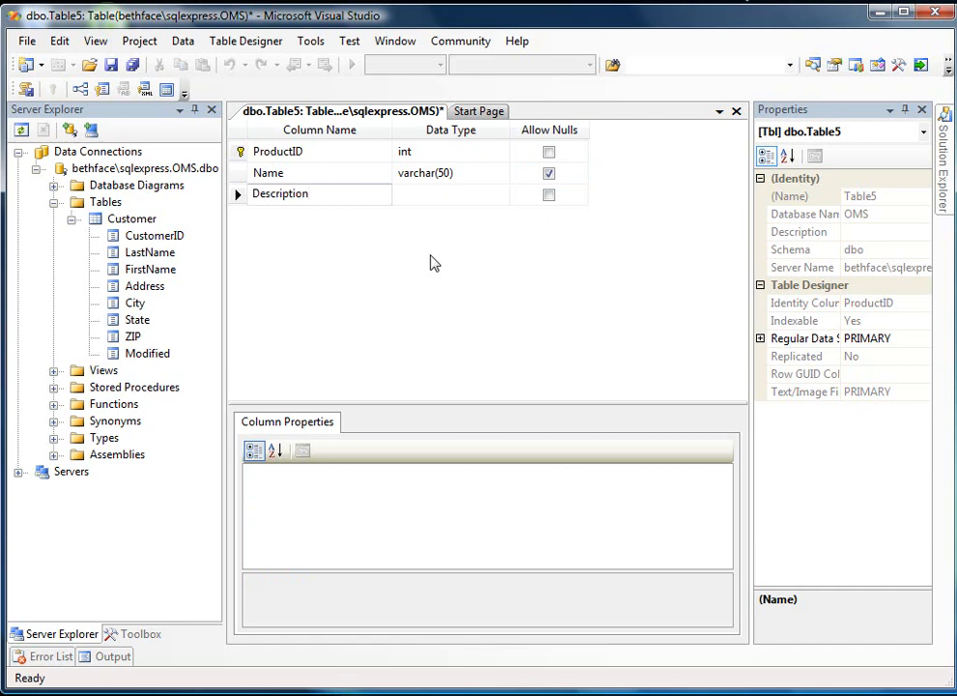
key("Tab")
type("va")
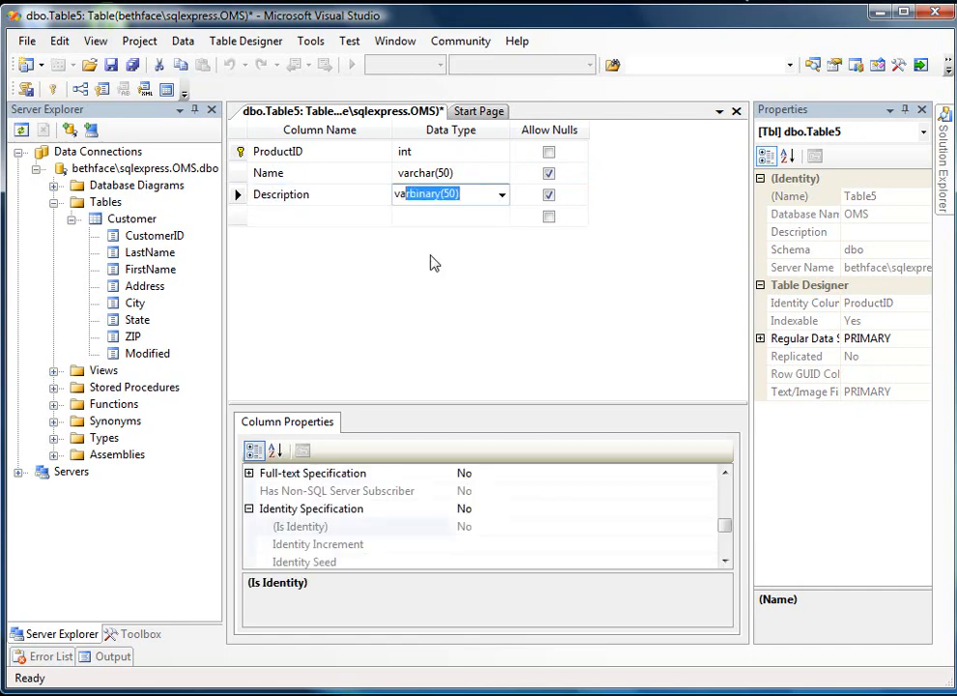
type("rchar(100)")
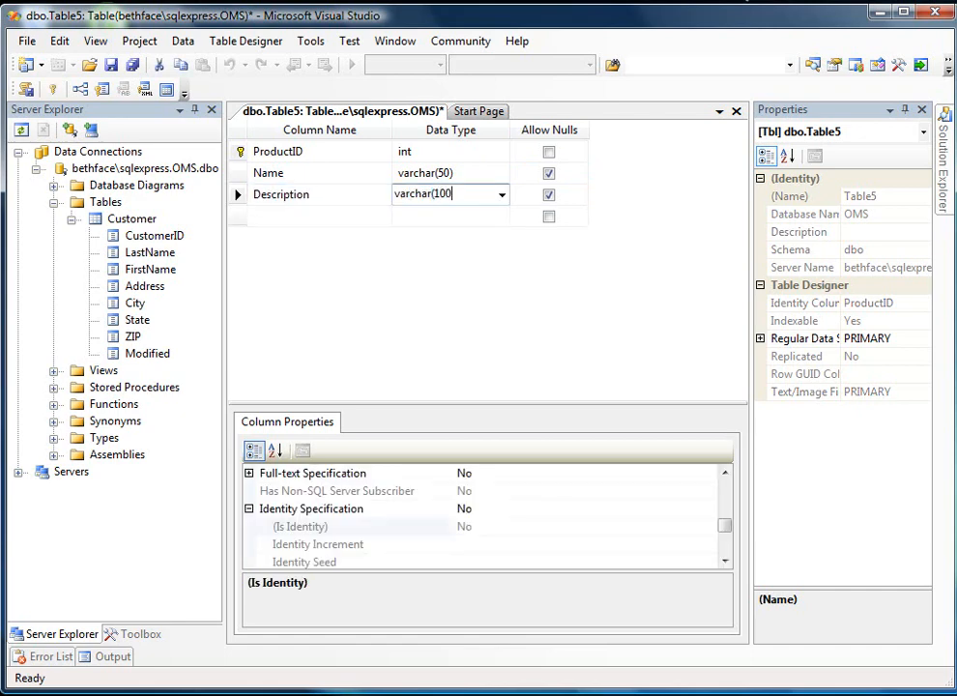
key("Tab")
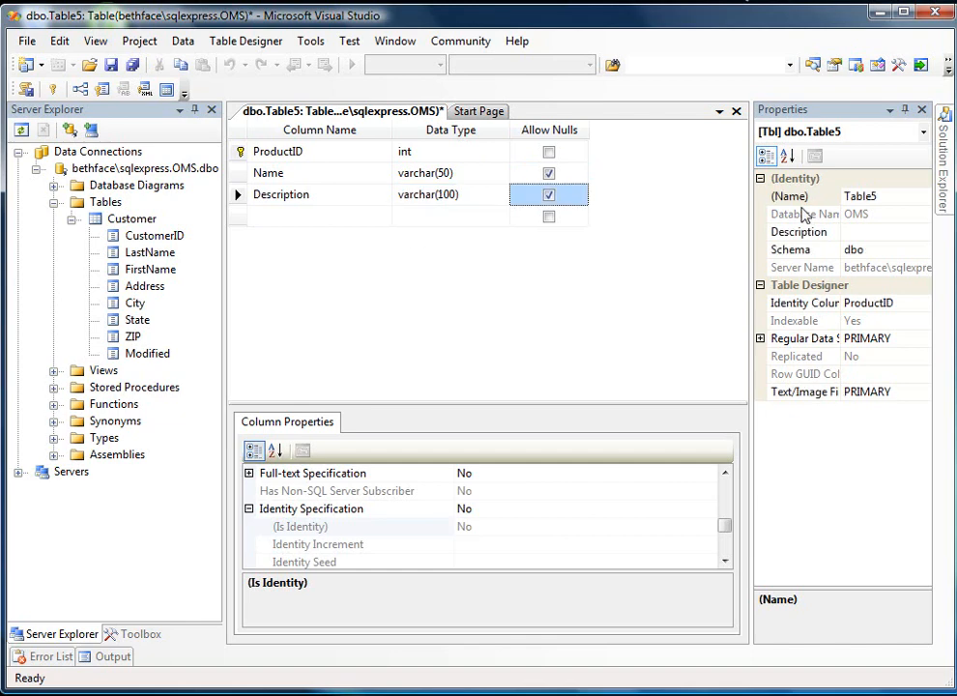
- Save the table under the name Product, expand its columns in the OMS table list and close its definition
left_click(889, 198)
double_click(855, 196)
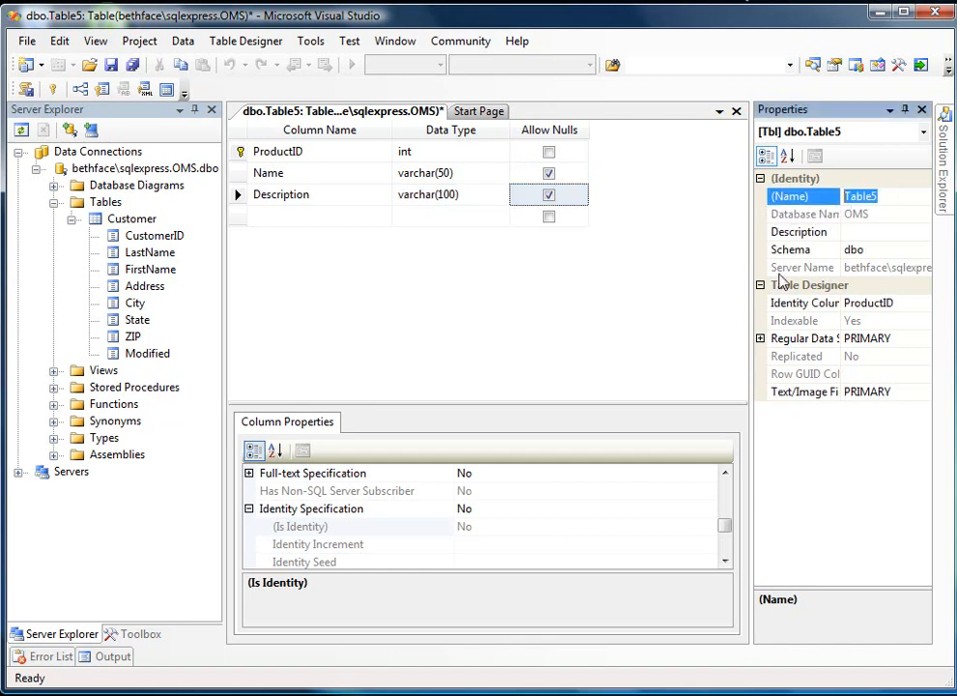
type("Pr")
type("o")
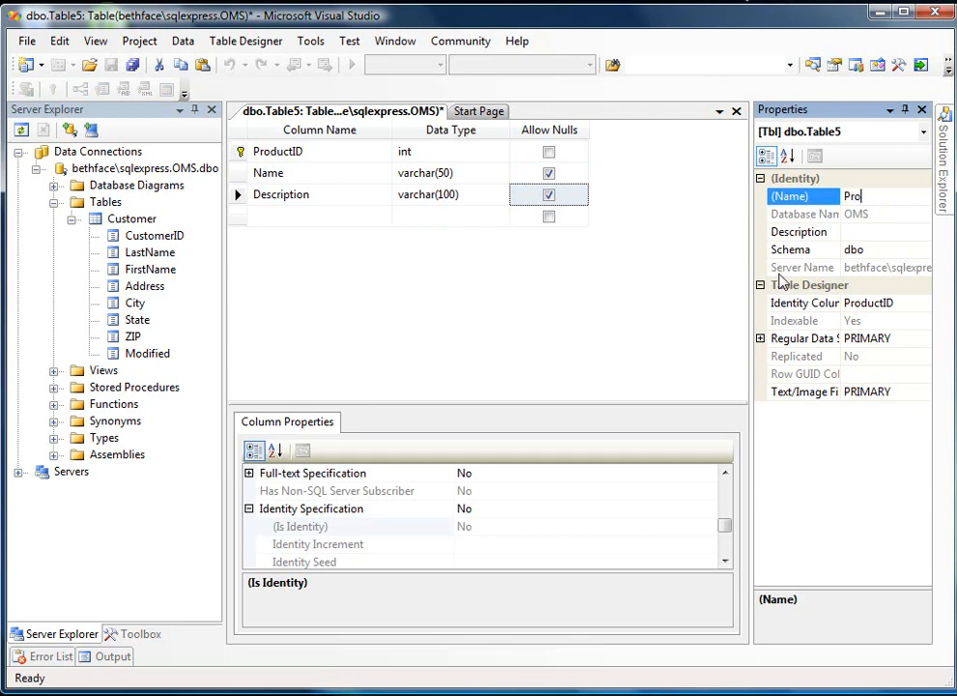
type("duct")
left_click(132, 65)
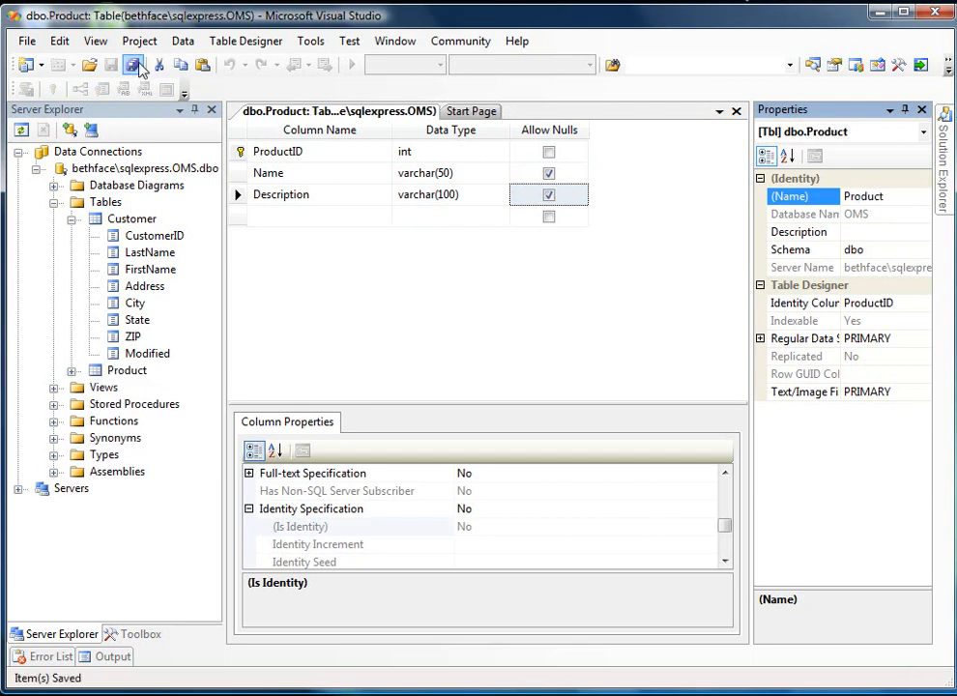
left_click(71, 371)
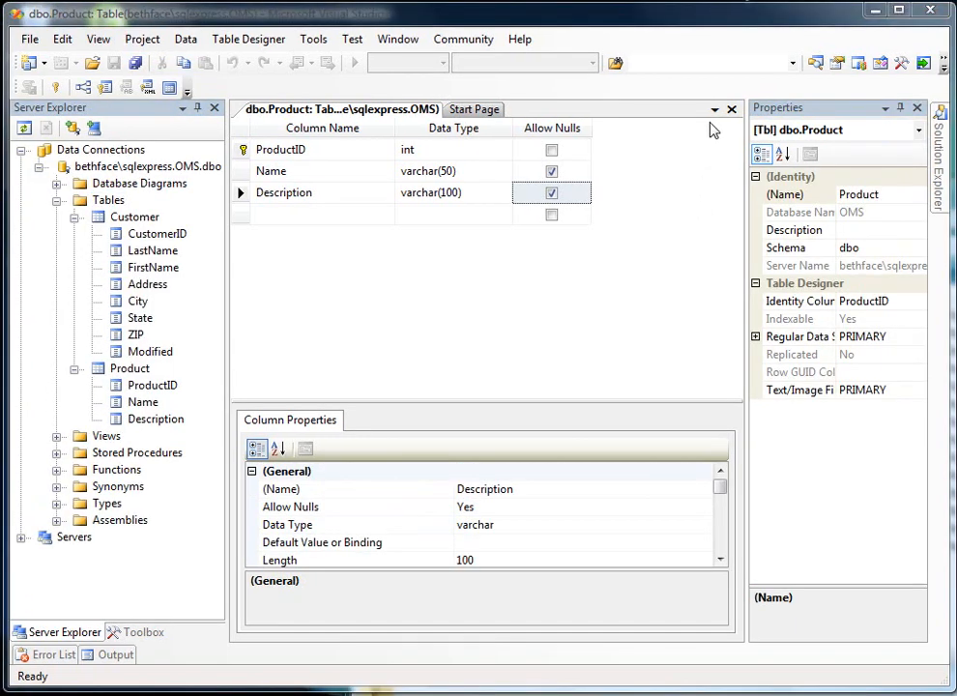
left_click(732, 109)
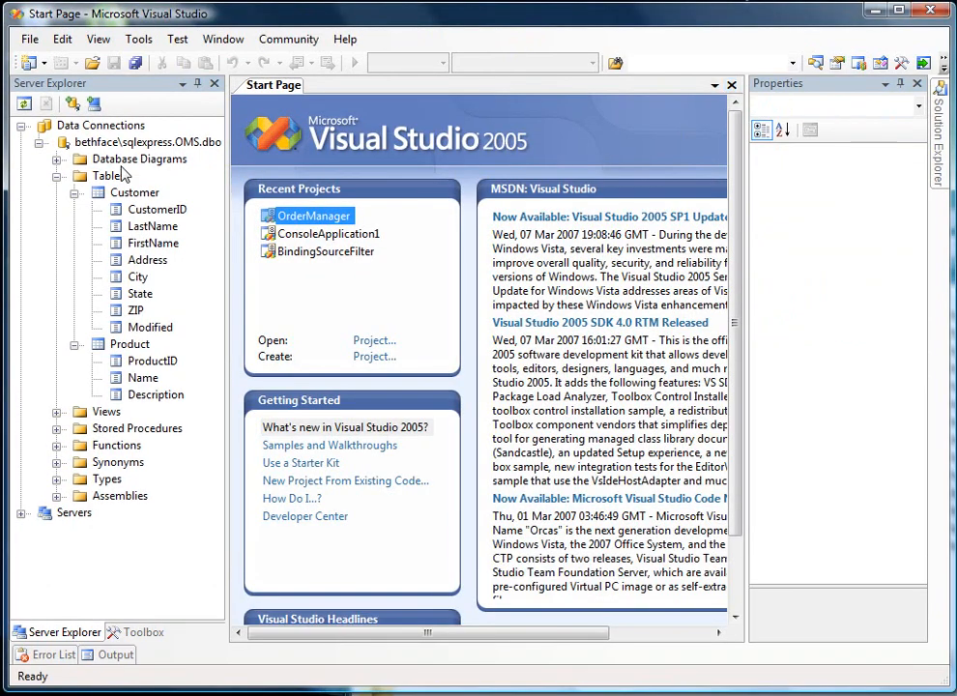
- Create another new table in the OMS database and name it Orders
right_click(118, 176)
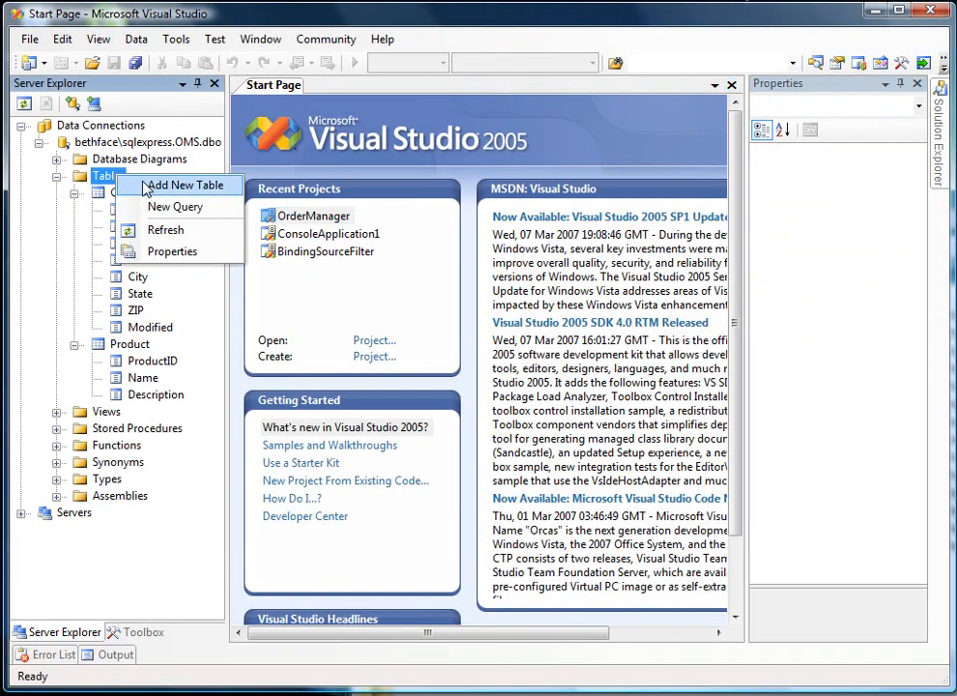
left_click(147, 188)
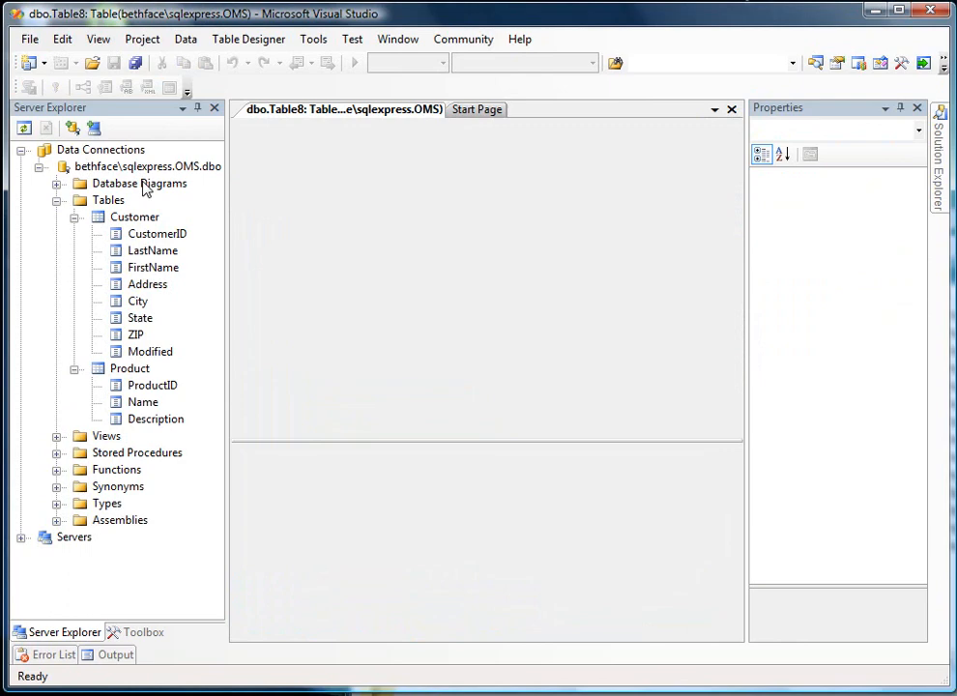
left_click(882, 194)
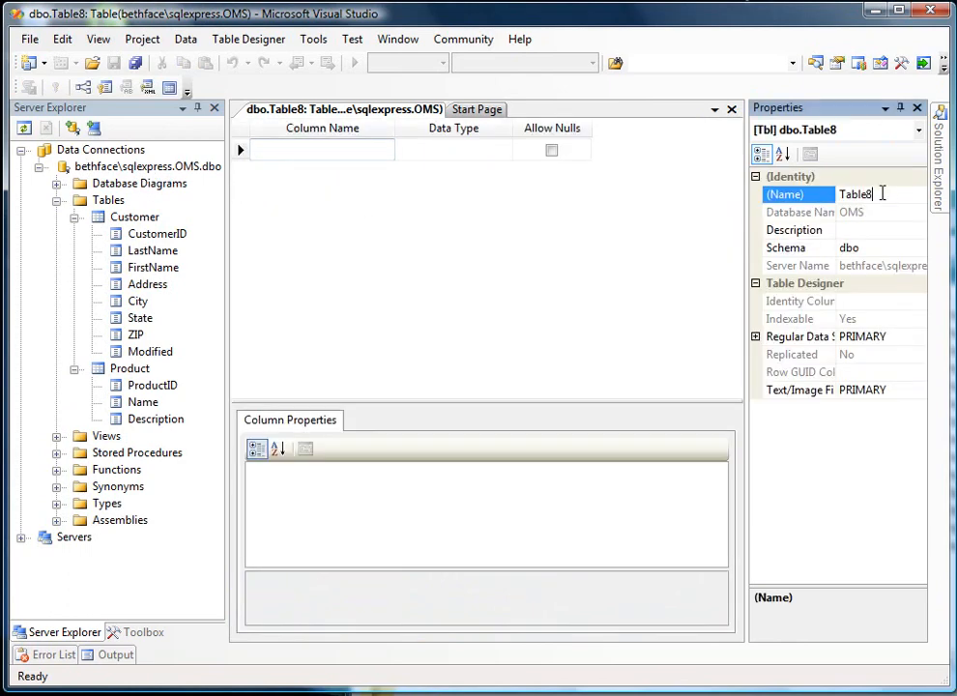
left_click_drag(881, 194, 839, 194)
type("Orders")
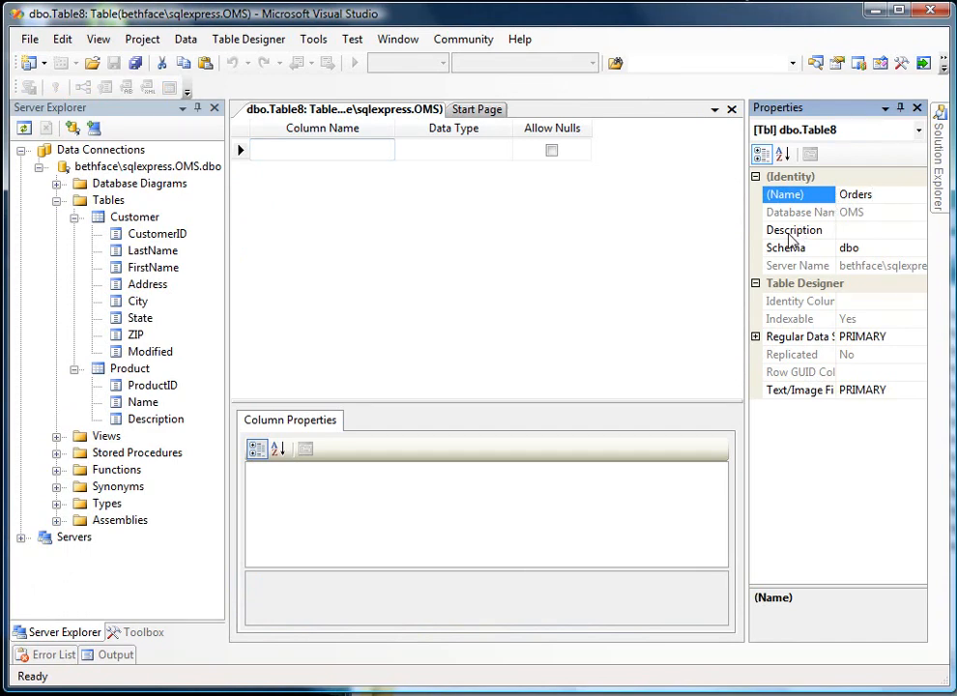
- Add an OrderID column of data type int as the first column of Orders, disallowing nulls
left_click(299, 150)
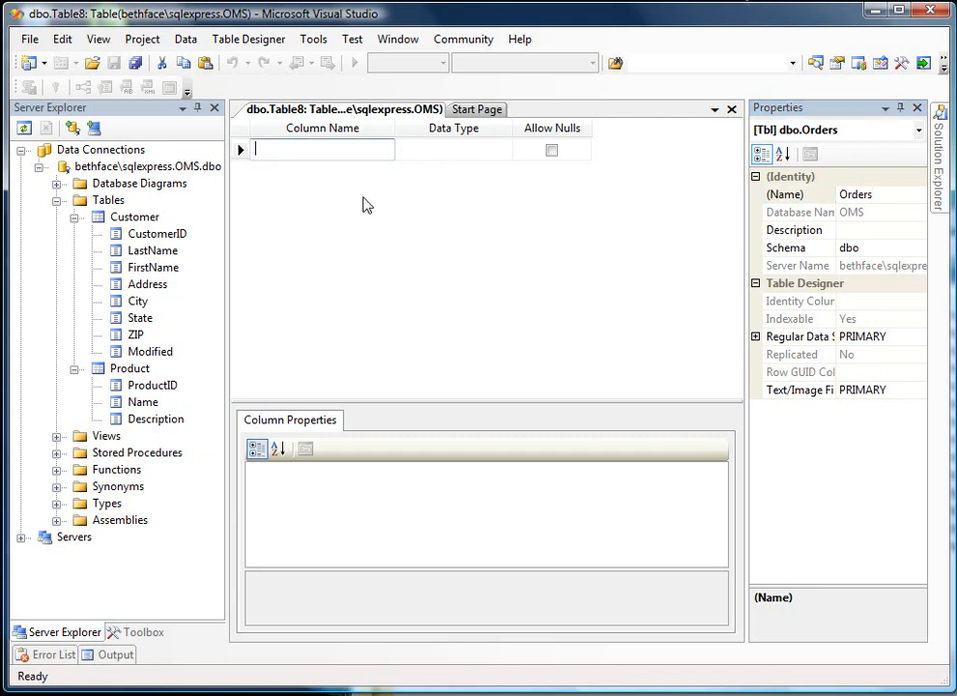
type("OrderID")
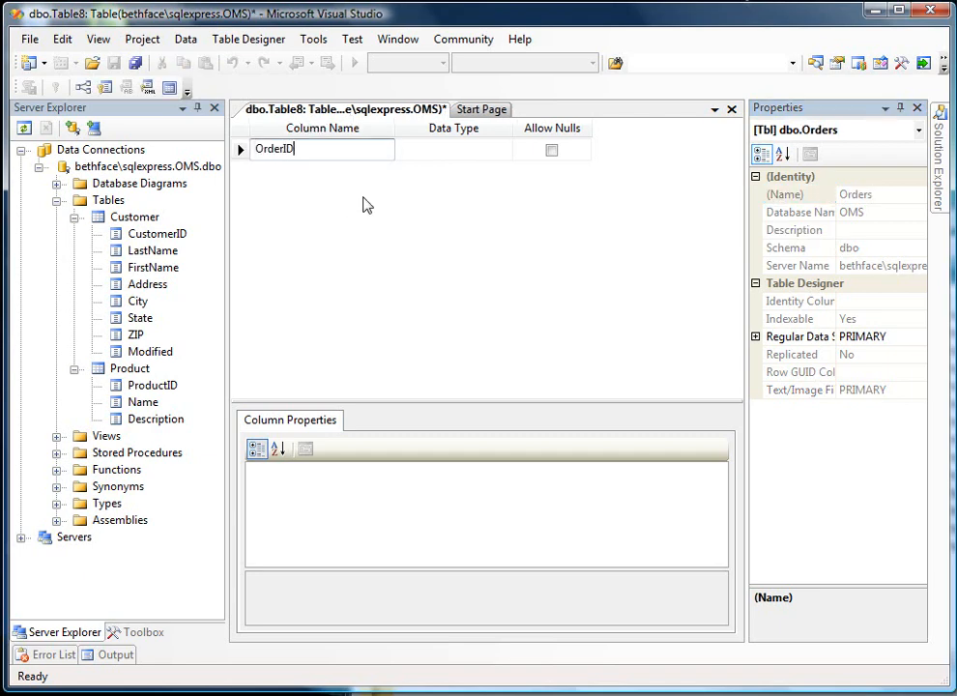
key("Tab")
type("int")
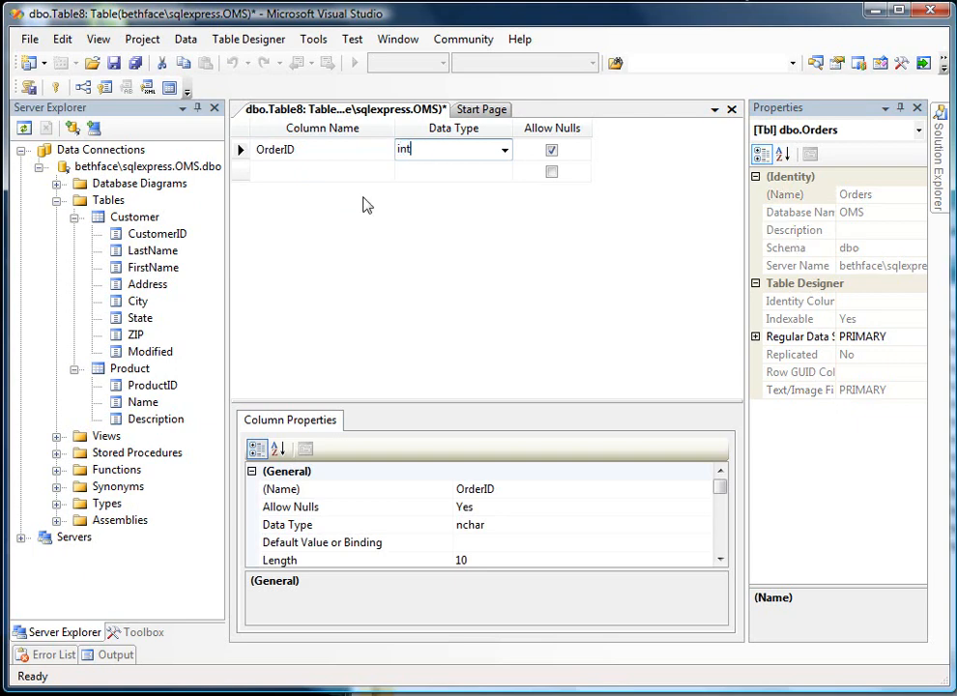
key("Tab")
key("space")
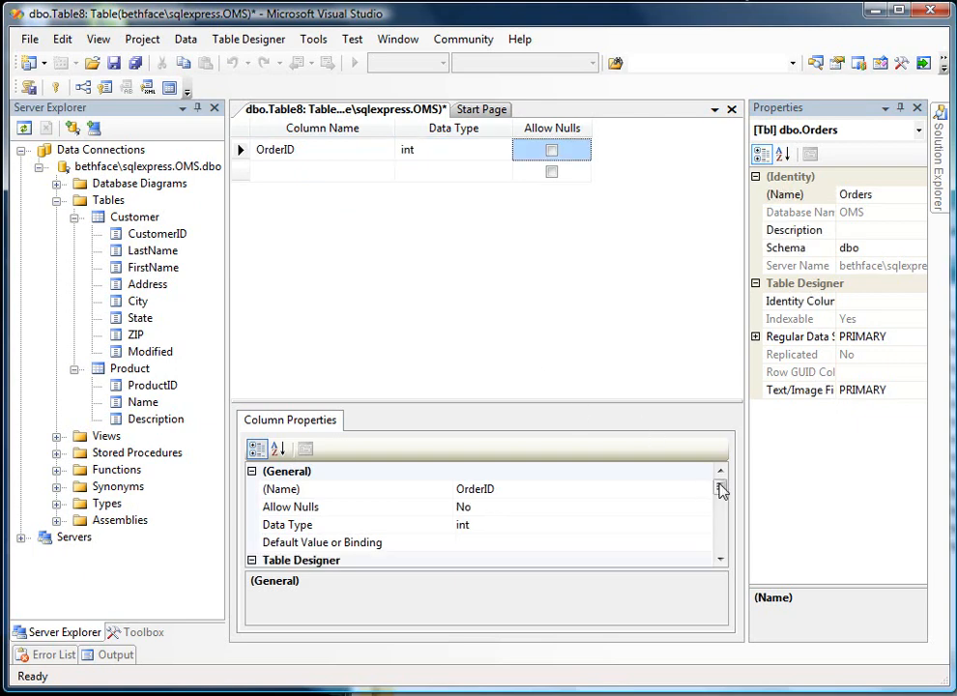
- Make OrderID an identity column and set it as the primary key of the Orders table
left_click_drag(720, 489, 722, 527)
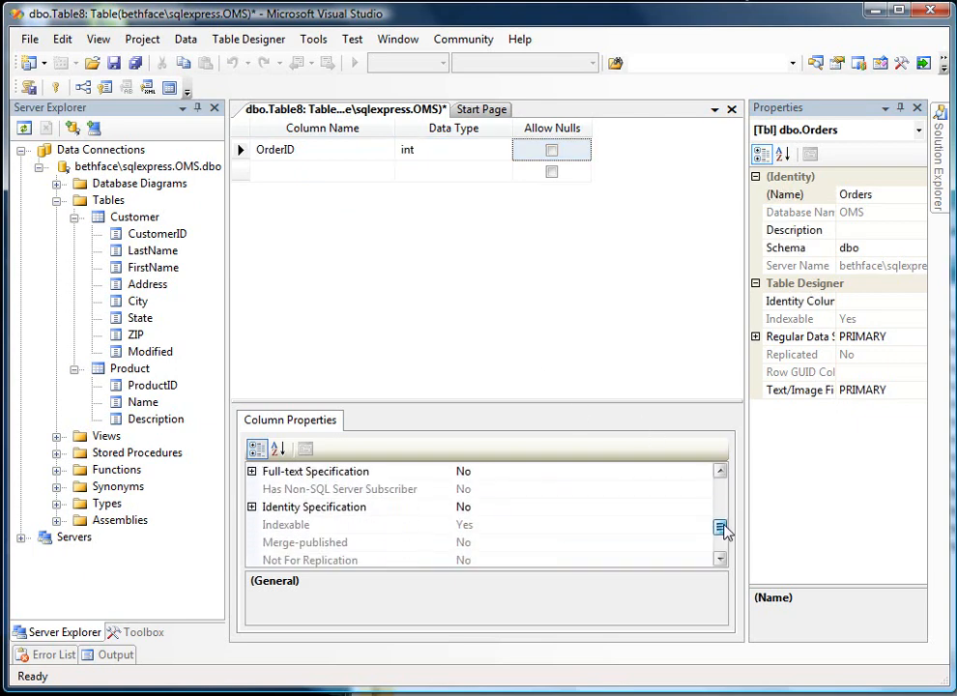
left_click(252, 507)
left_click(529, 542)
double_click(527, 524)
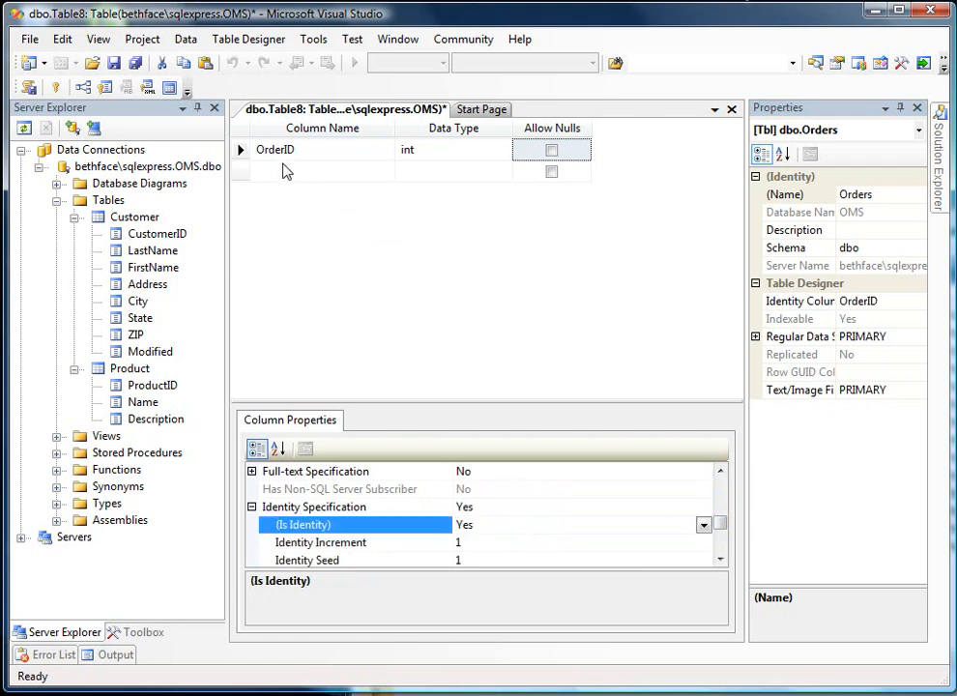
right_click(243, 163)
left_click(263, 170)
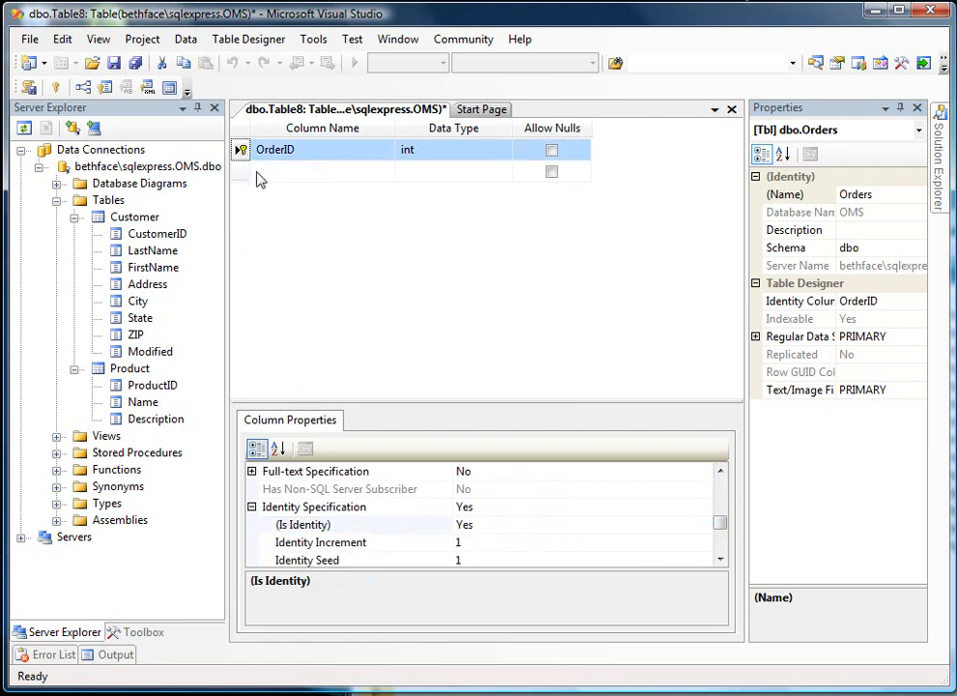
- Add a CustomerID column of data type int below OrderID, disallowing nulls
left_click(271, 174)
left_click(271, 173)
type("C")
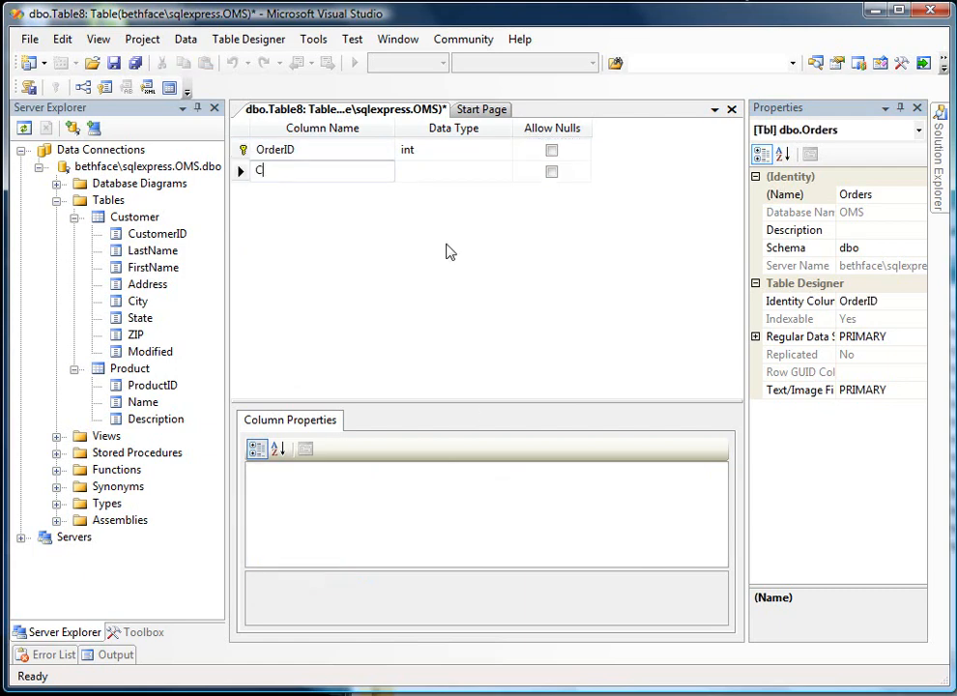
type("ustomerI")
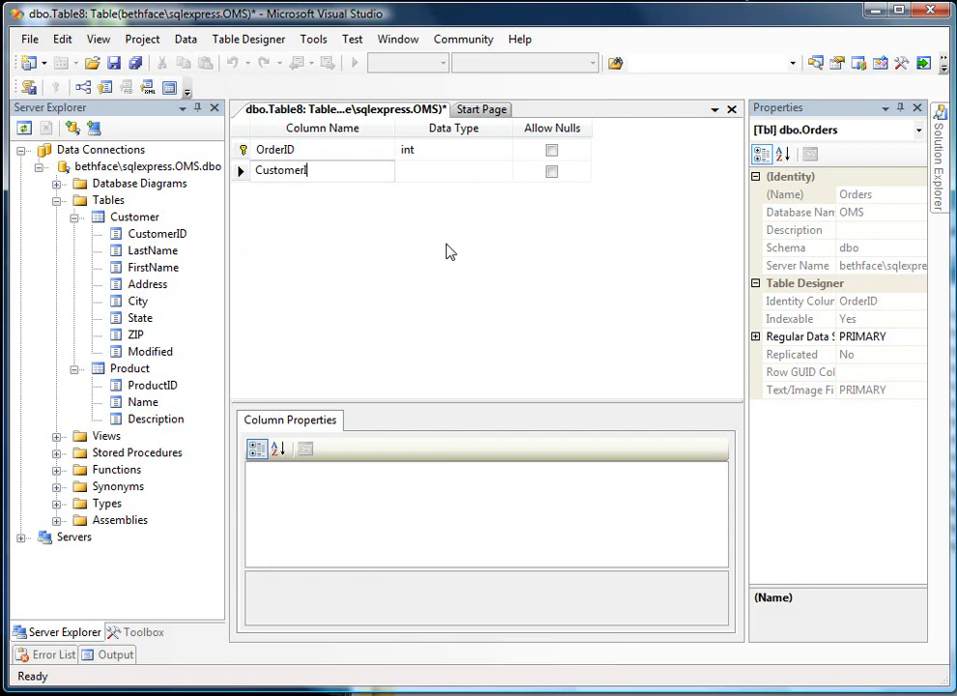
type("D")
key("Tab")
type("int")
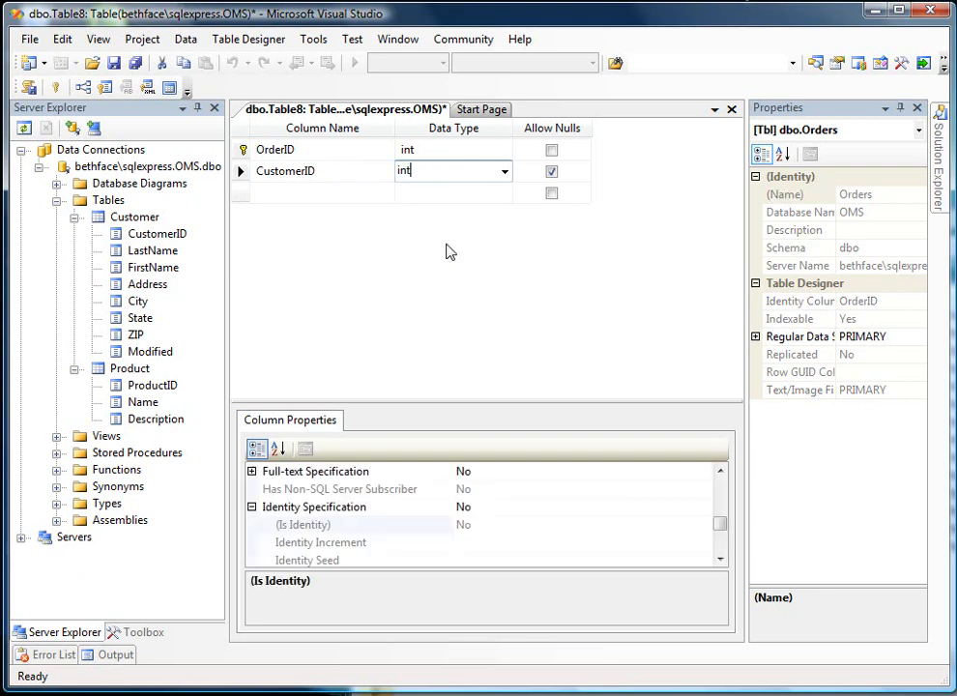
key("Tab")
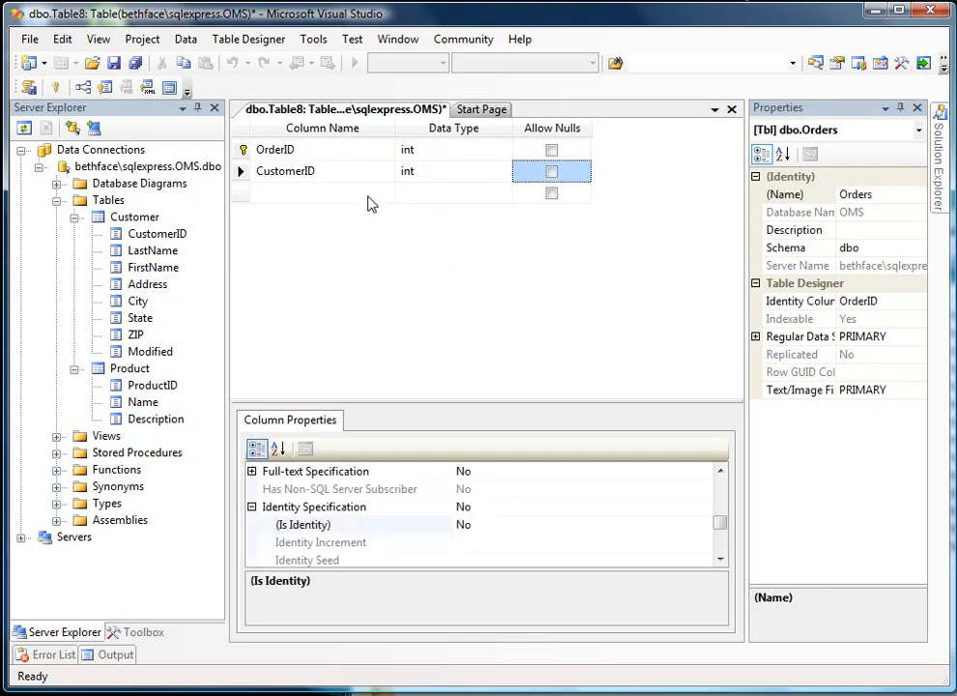
- Add a new foreign key relationship to the Orders table and open its tables and columns specification
right_click(245, 180)
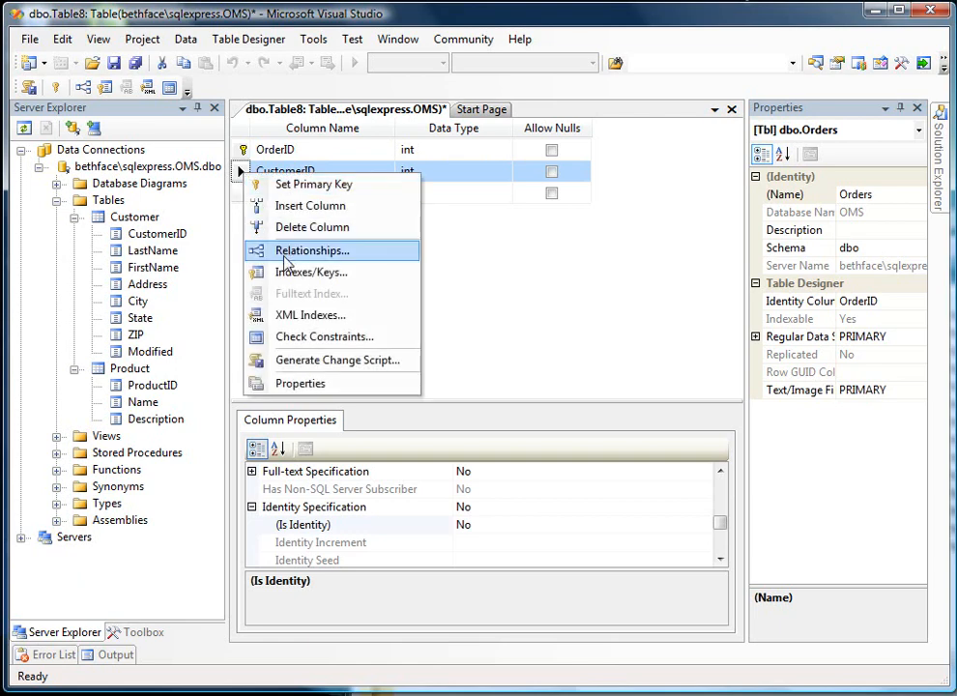
left_click(287, 254)
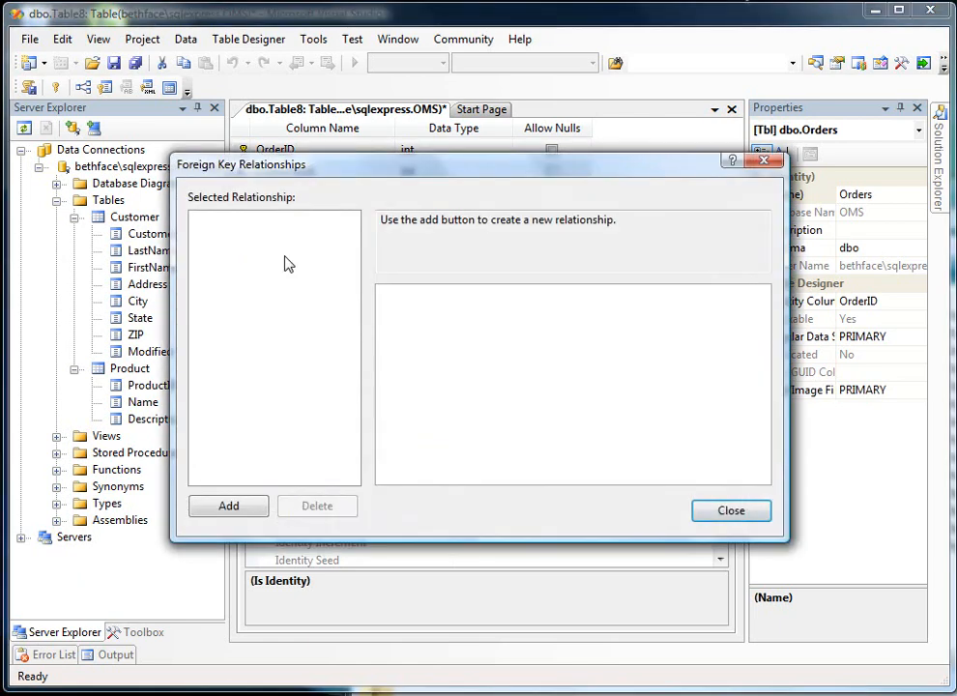
left_click(221, 509)
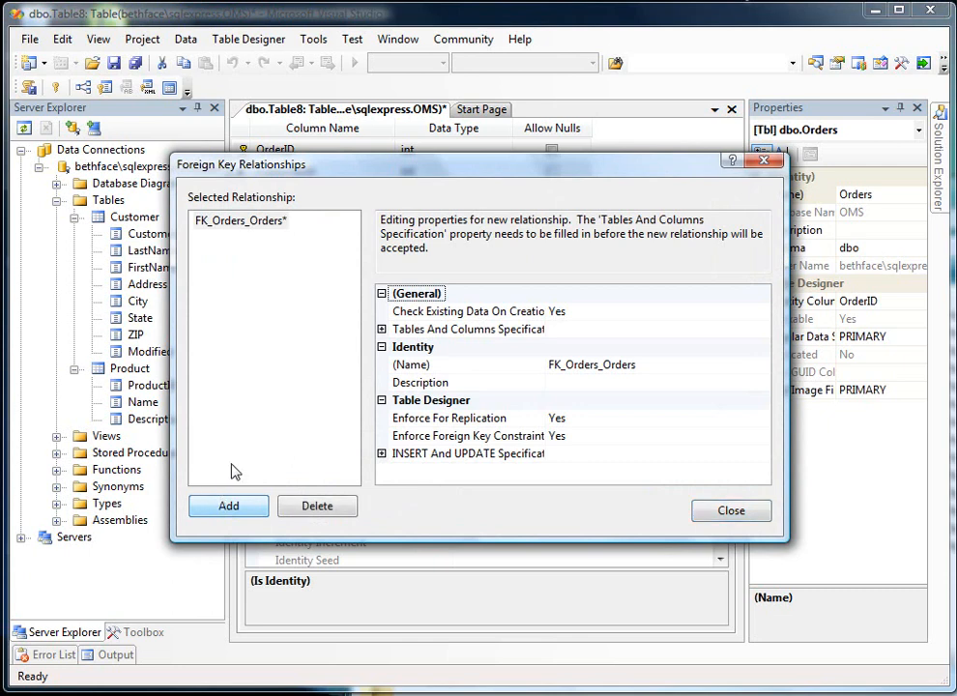
left_click(675, 328)
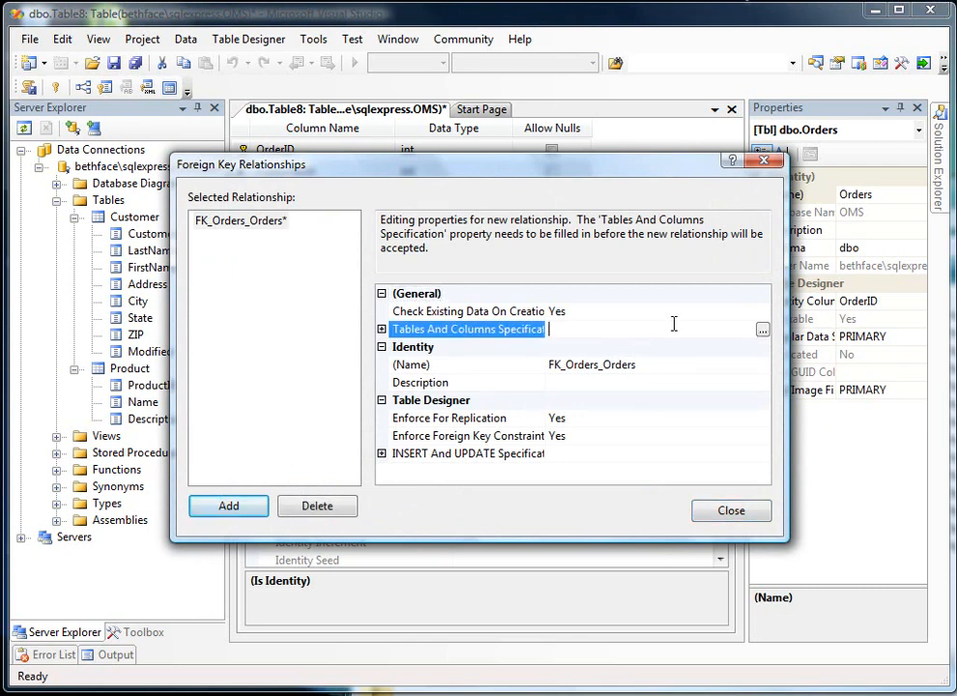
left_click(764, 332)
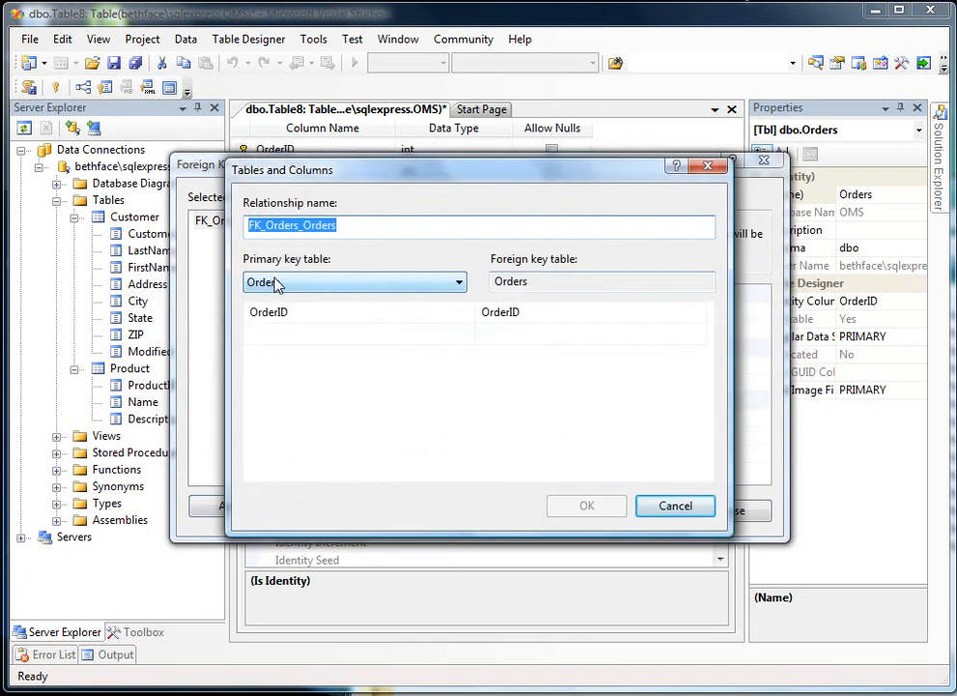
- Set Customer as the primary key table, map its CustomerID to CustomerID in Orders, and accept the specification
left_click(277, 282)
left_click(279, 306)
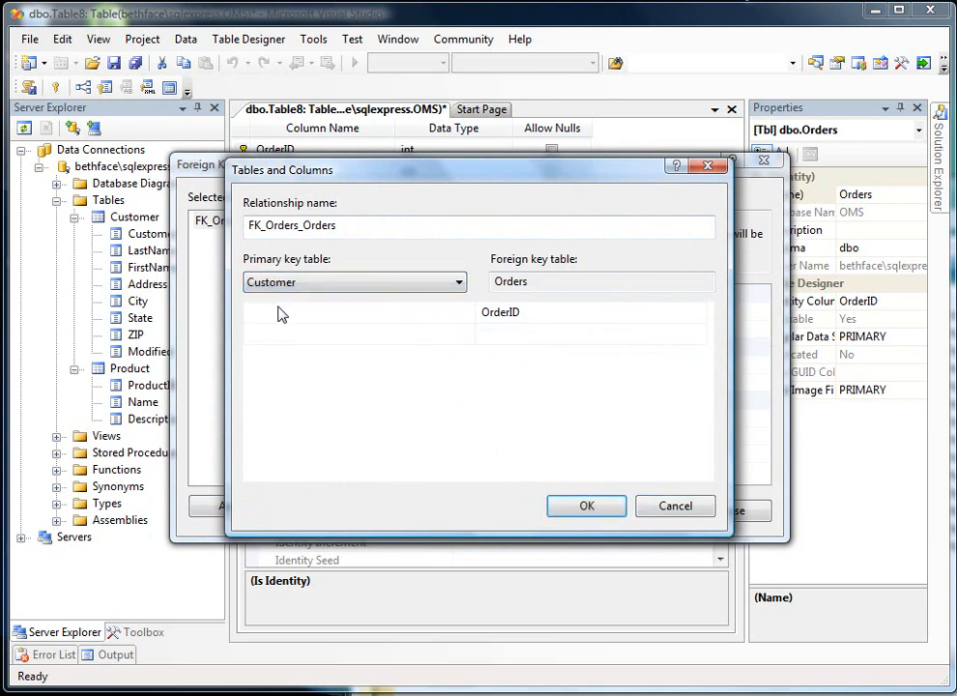
left_click(277, 307)
left_click(467, 312)
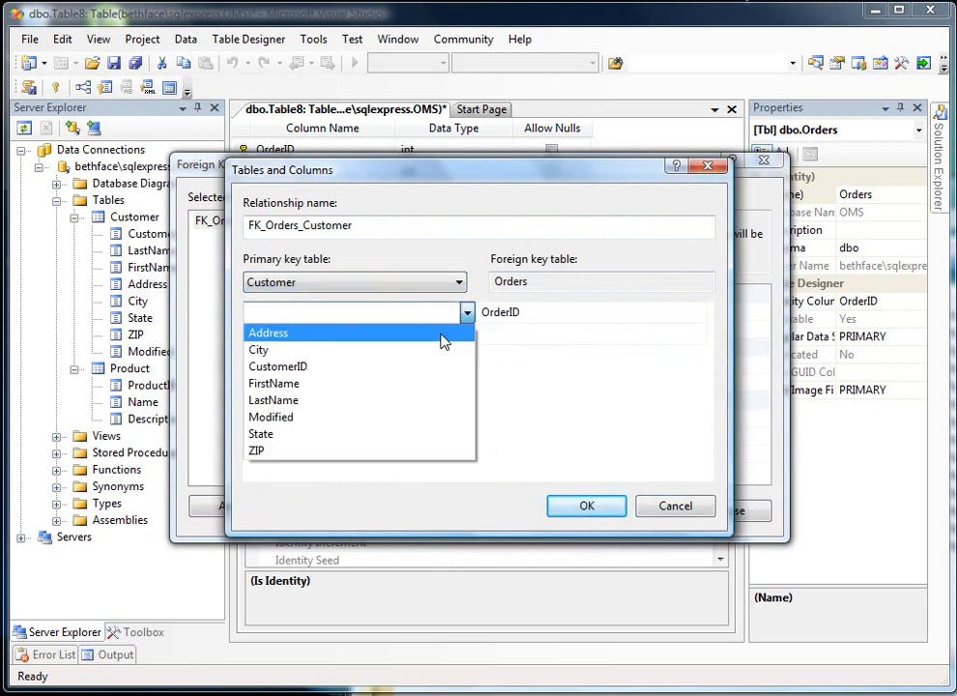
left_click(413, 376)
left_click(562, 315)
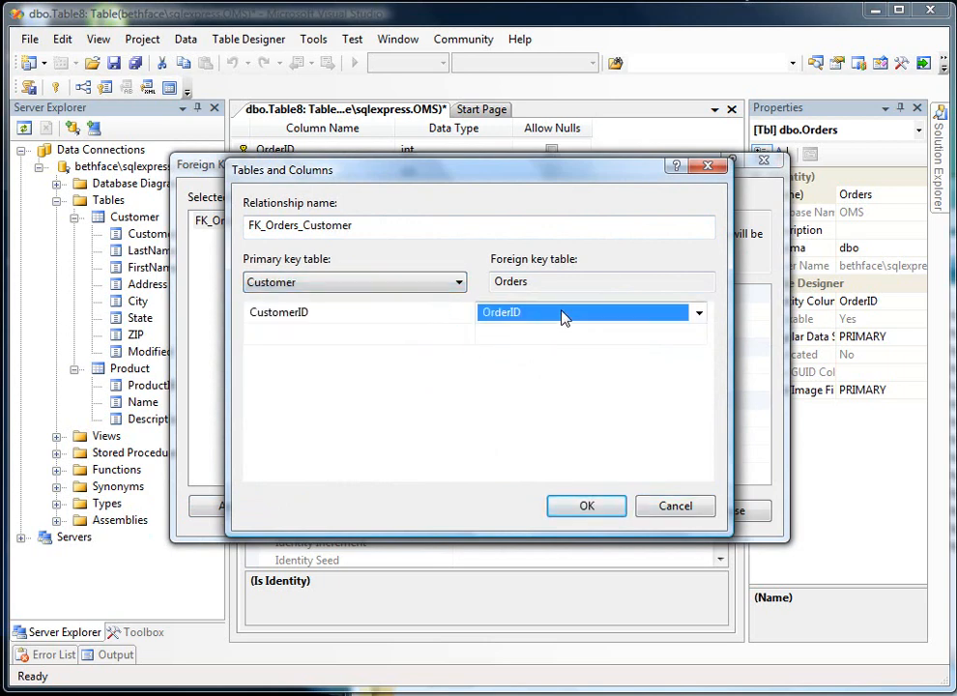
left_click(699, 315)
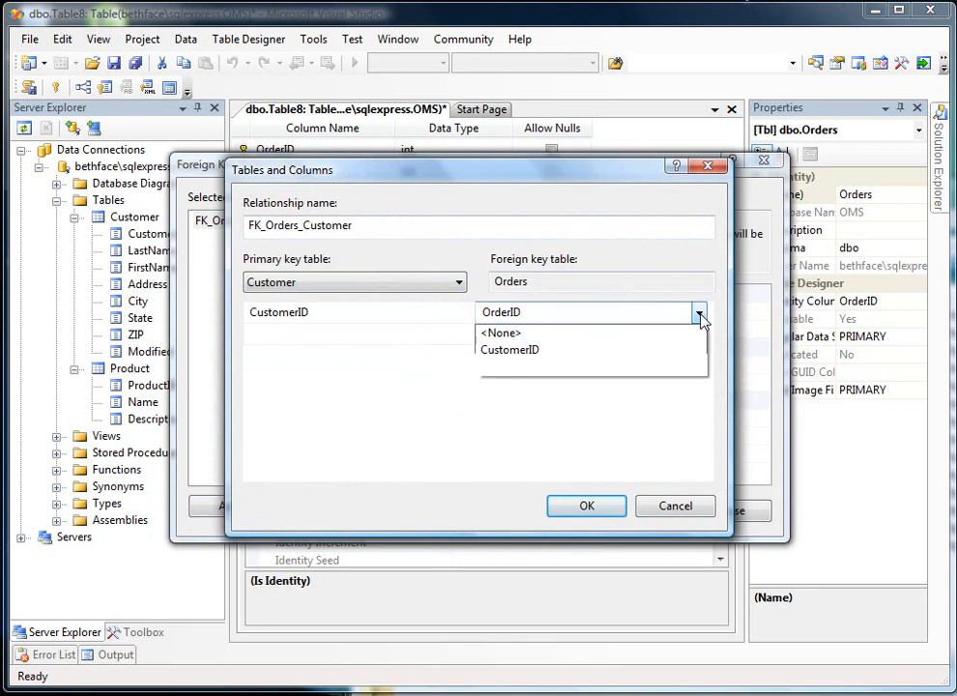
left_click(531, 349)
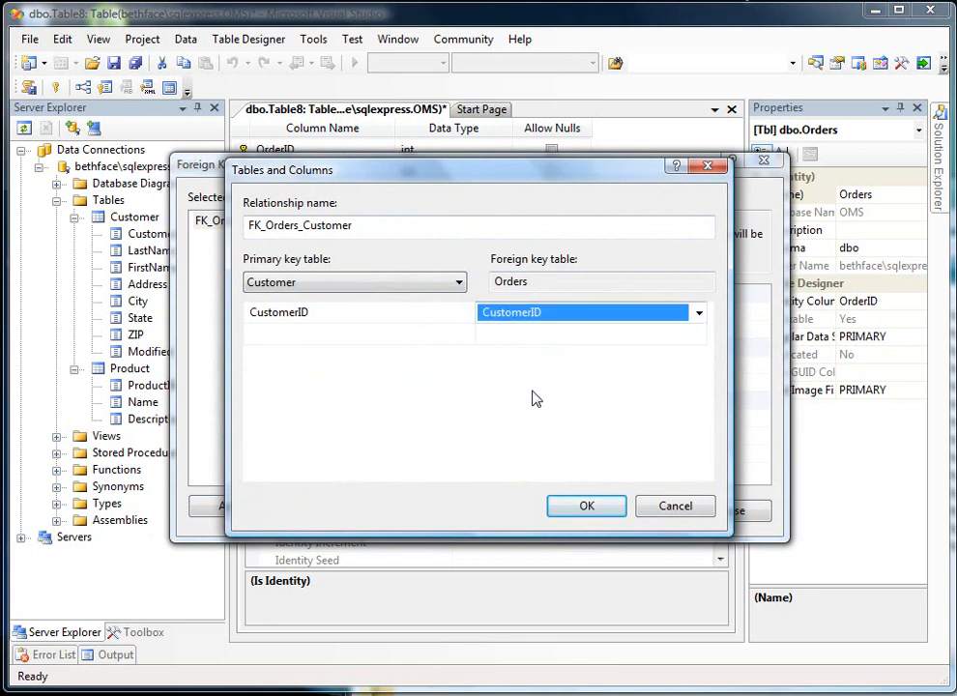
left_click(583, 508)
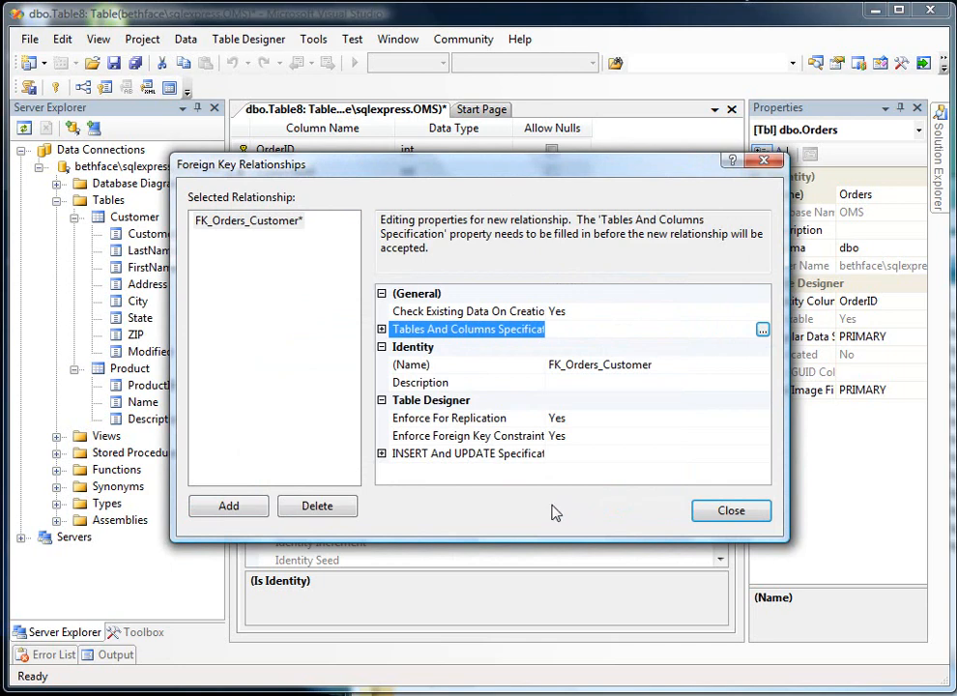
- Close the foreign key relationships and add an OrderDate column of data type datetime below CustomerID, allowing nulls
left_click(728, 514)
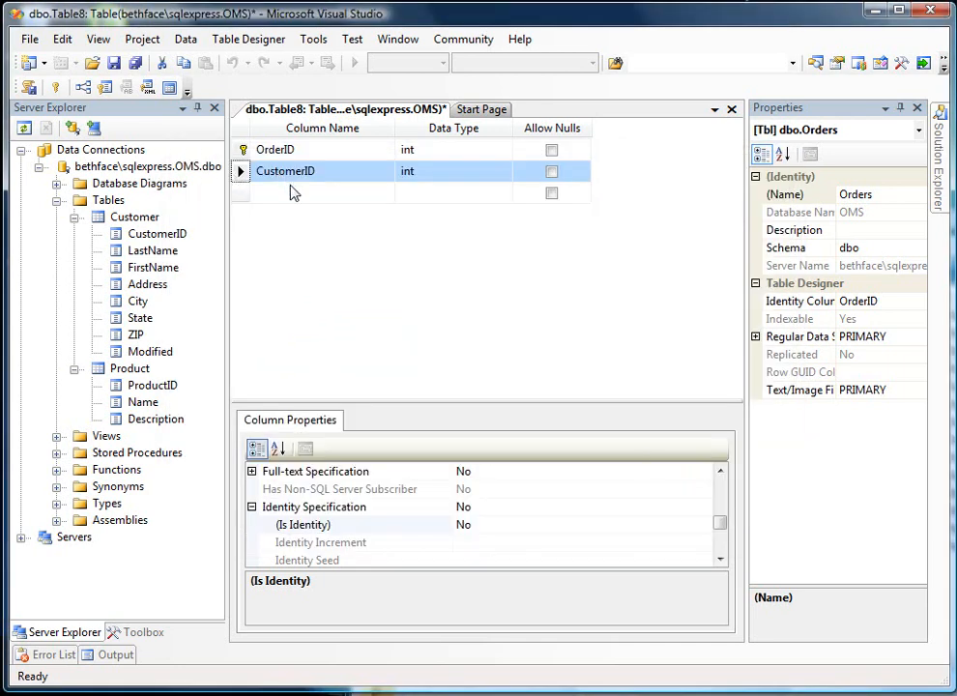
left_click(295, 194)
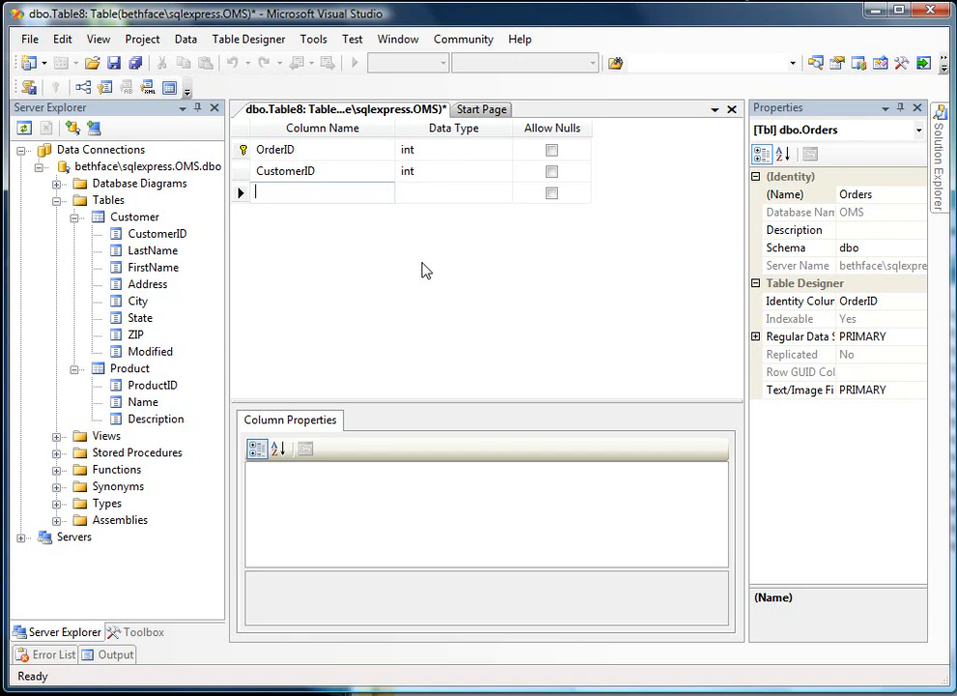
type("OrderDate")
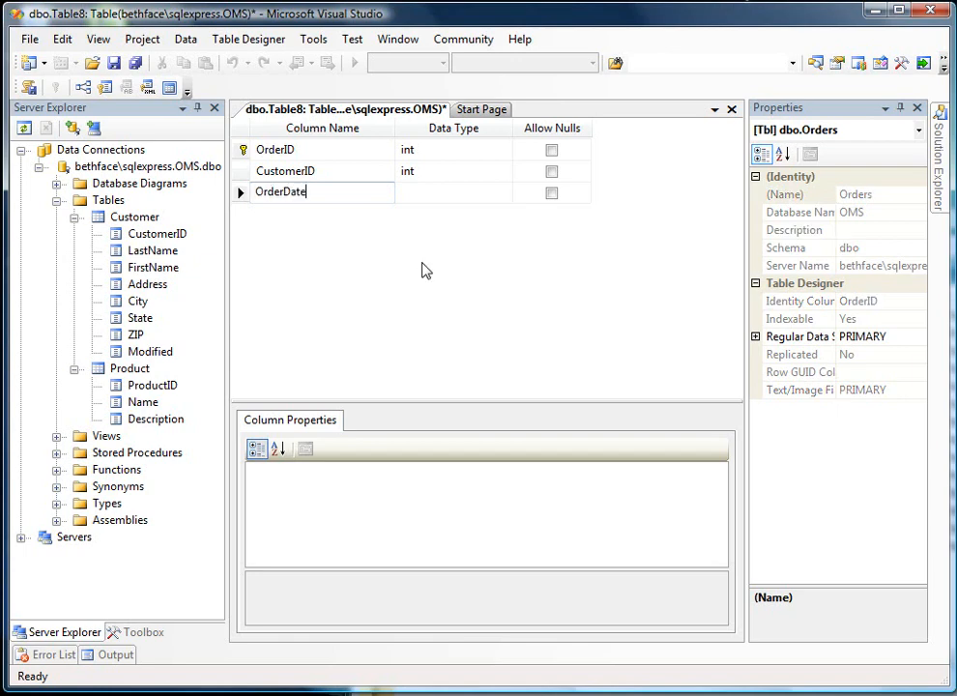
key("Tab")
type("datetime")
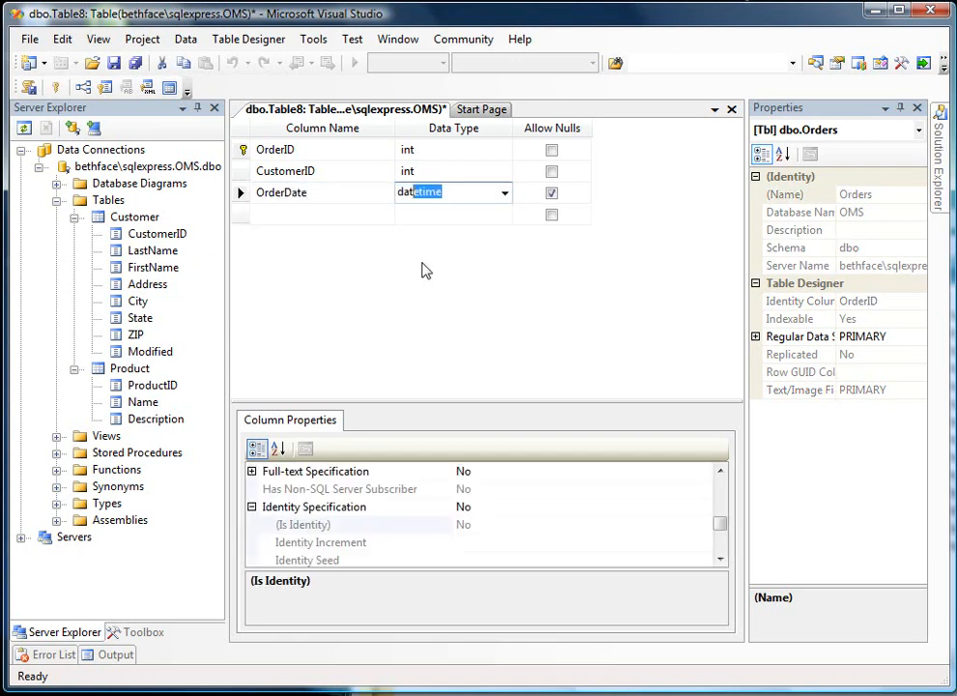
key("Tab")
key("Tab")
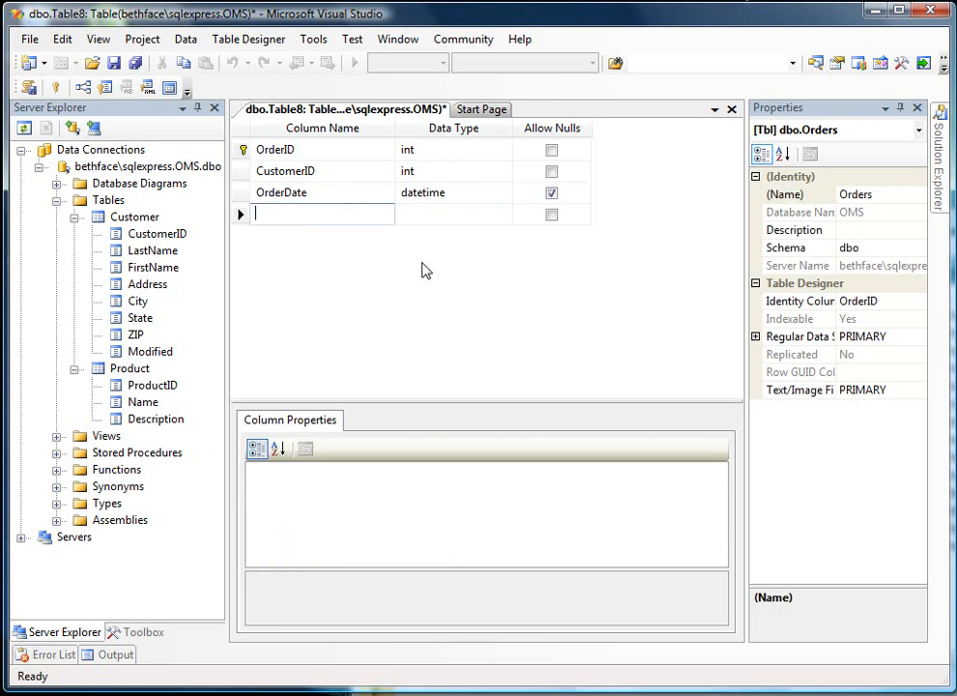
- Add a ShipDate column of data type datetime below OrderDate, allowing nulls
type("ShipDate")
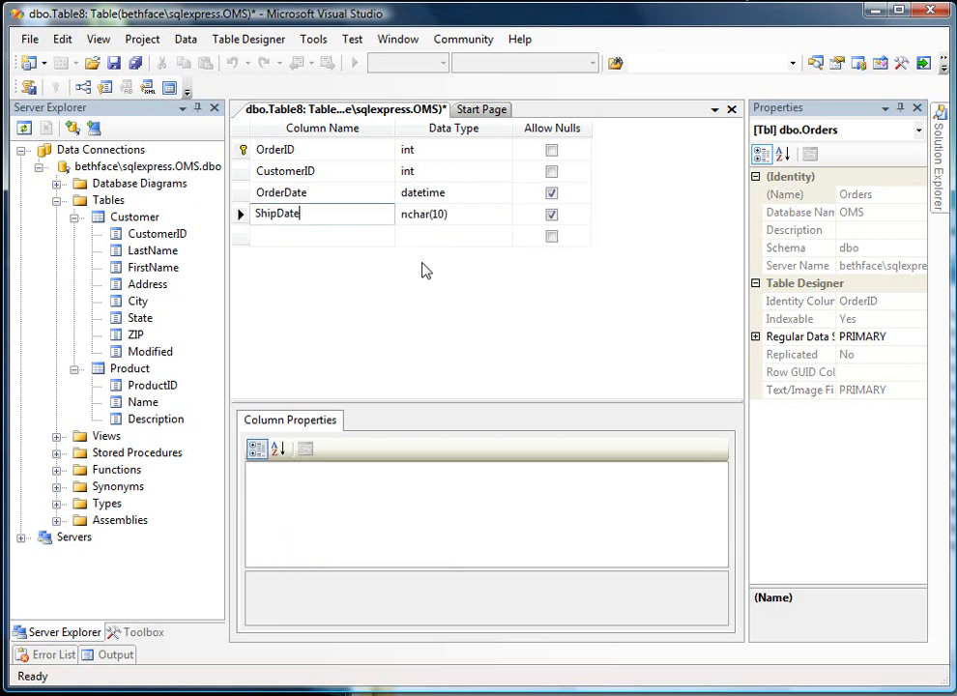
key("Tab")
type("date")
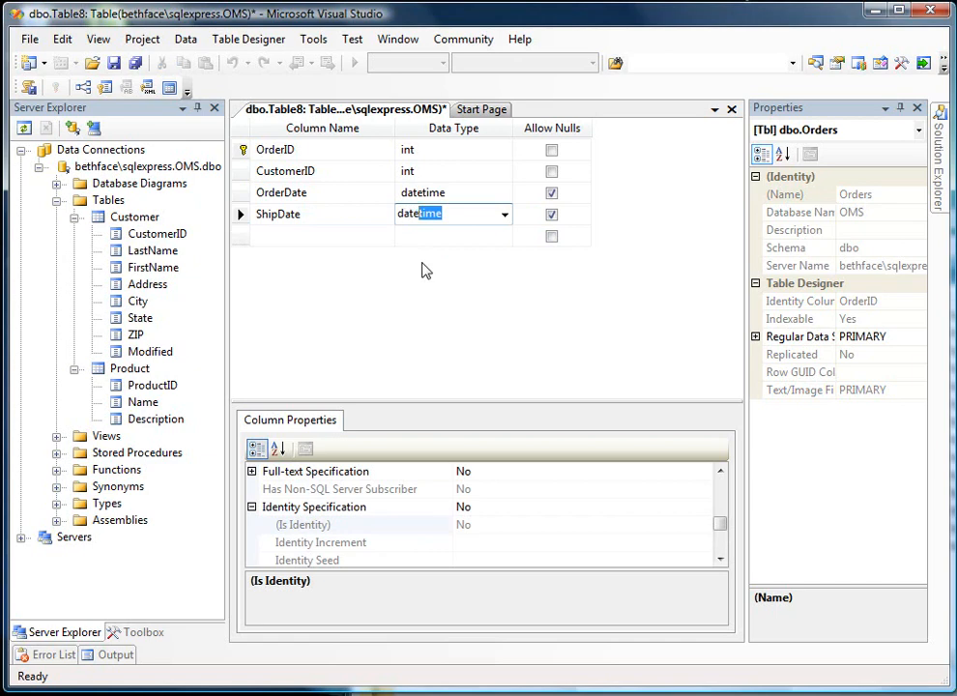
key("Tab")
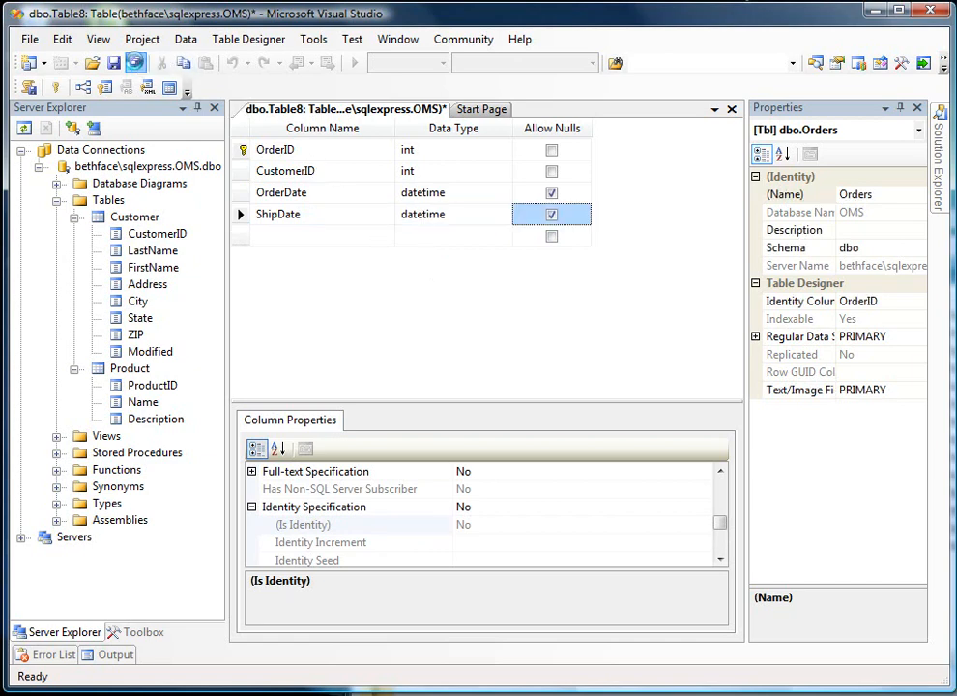
- Save the Orders and Customer tables to the database, expand Orders to show its columns, and close its table designer
left_click(135, 63)
left_click_drag(645, 292, 410, 173)
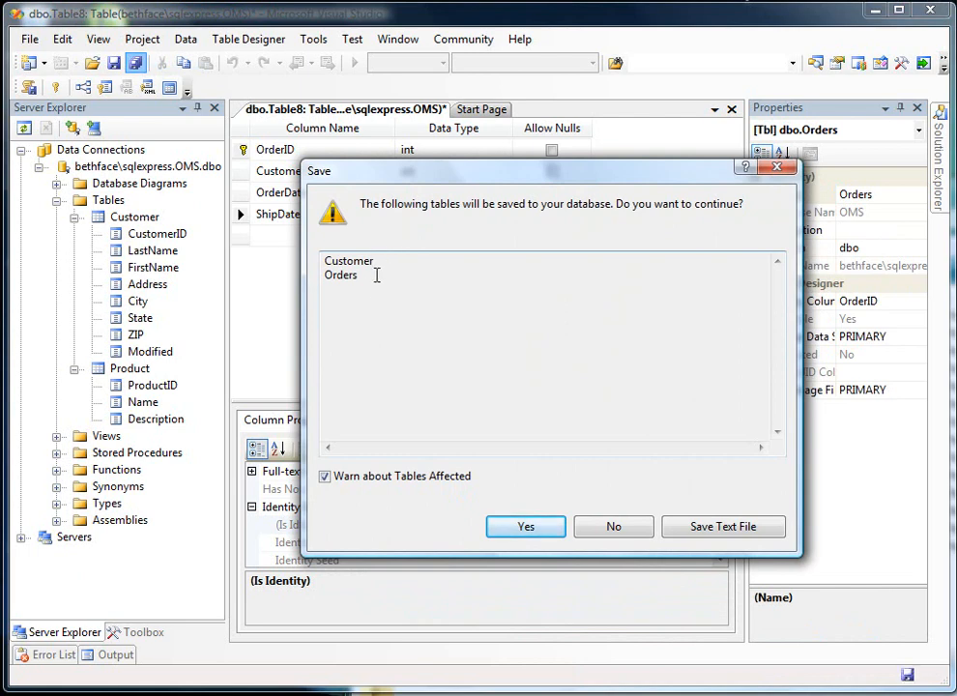
left_click(548, 532)
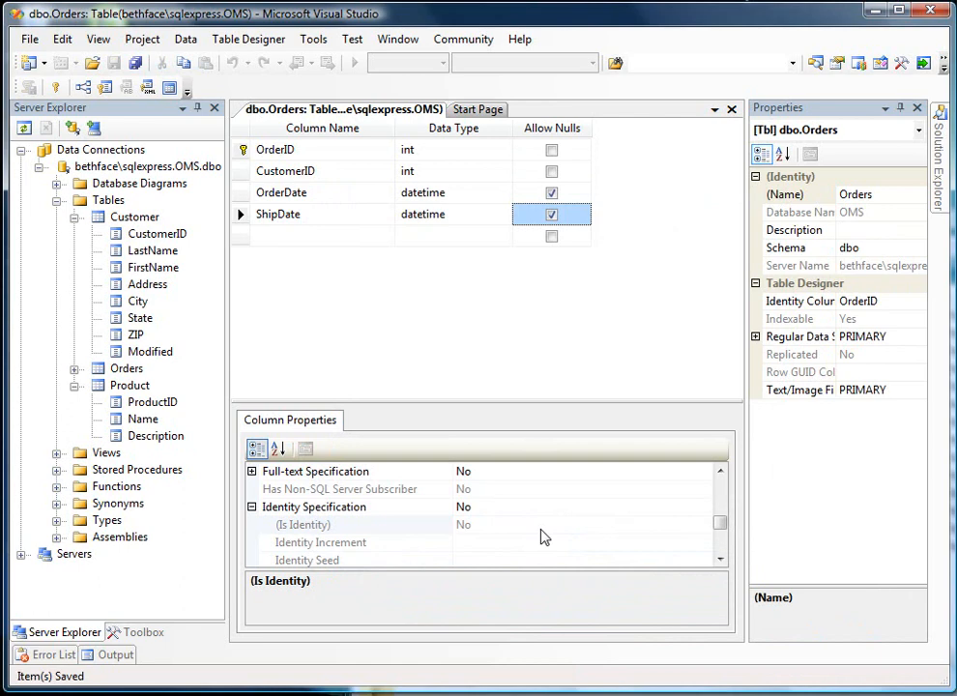
left_click(74, 368)
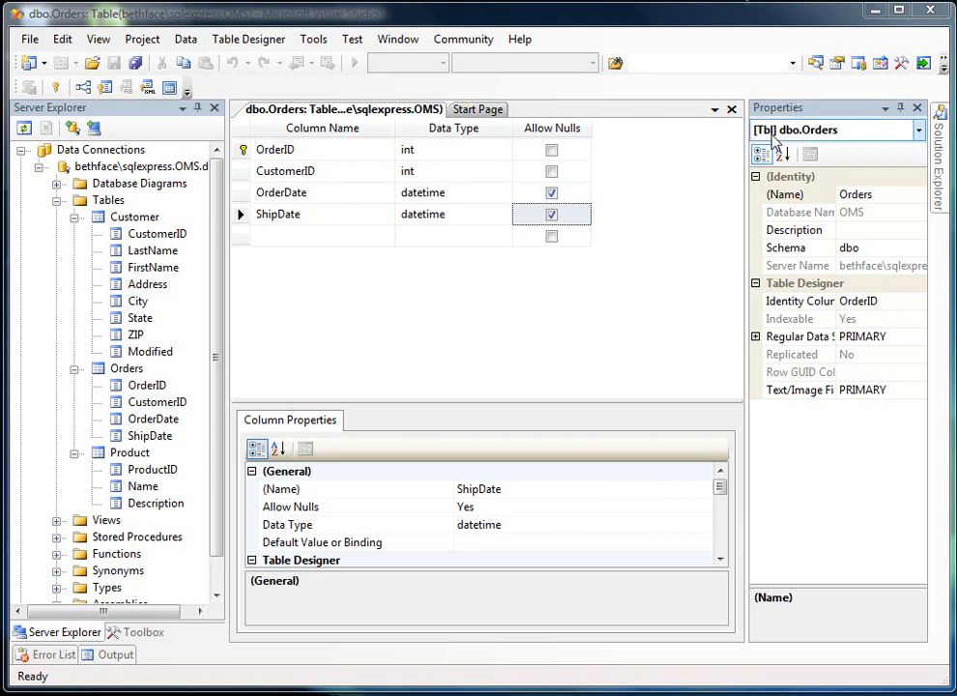
left_click(732, 111)
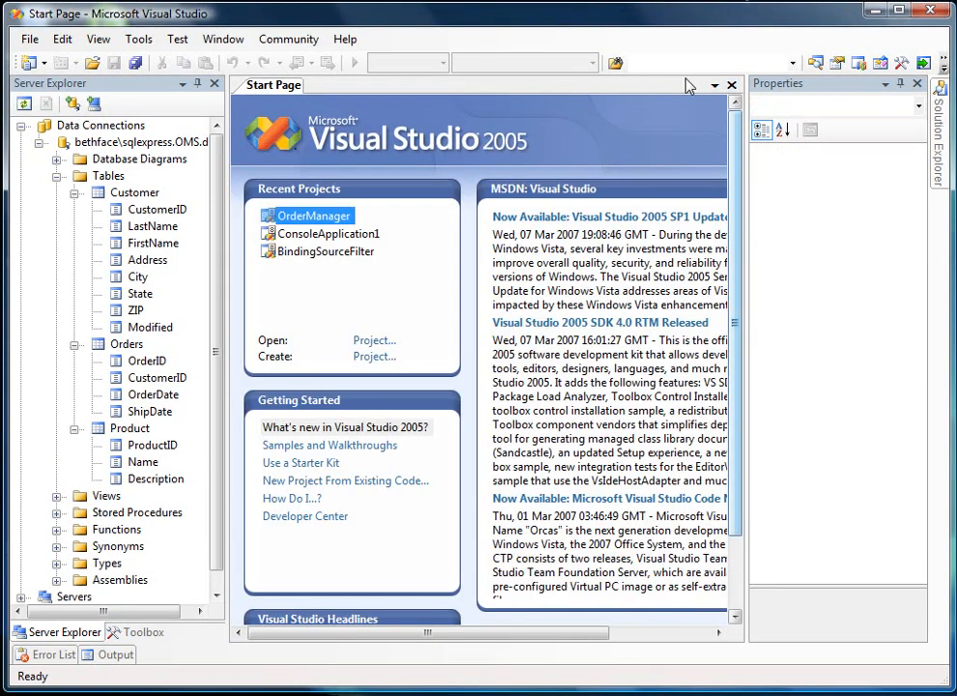
- Add a new table to the OMS database and name it OrderDetail
right_click(118, 176)
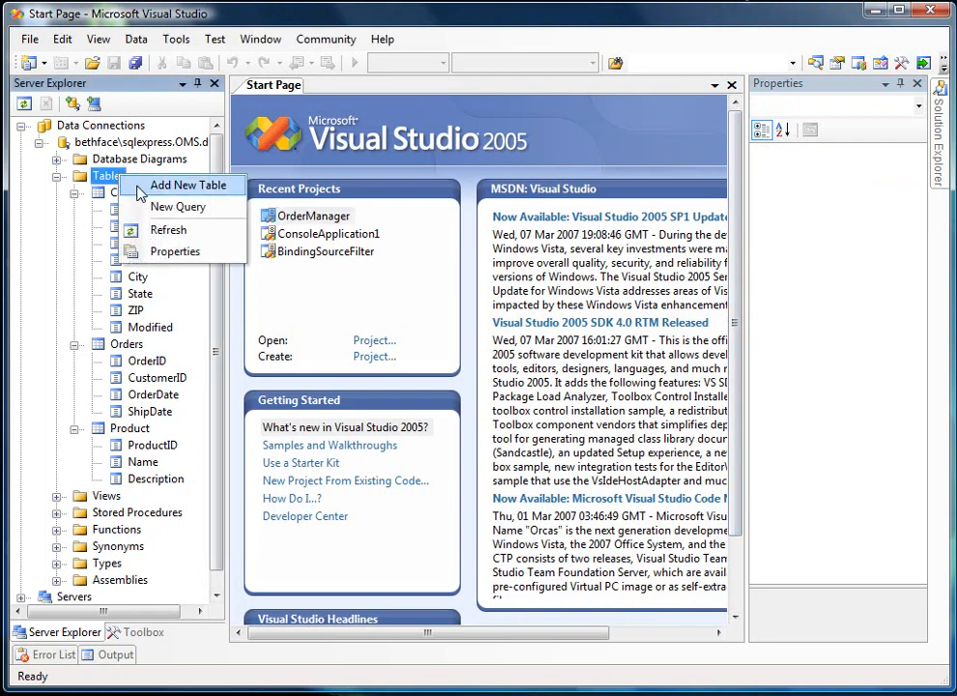
left_click(145, 185)
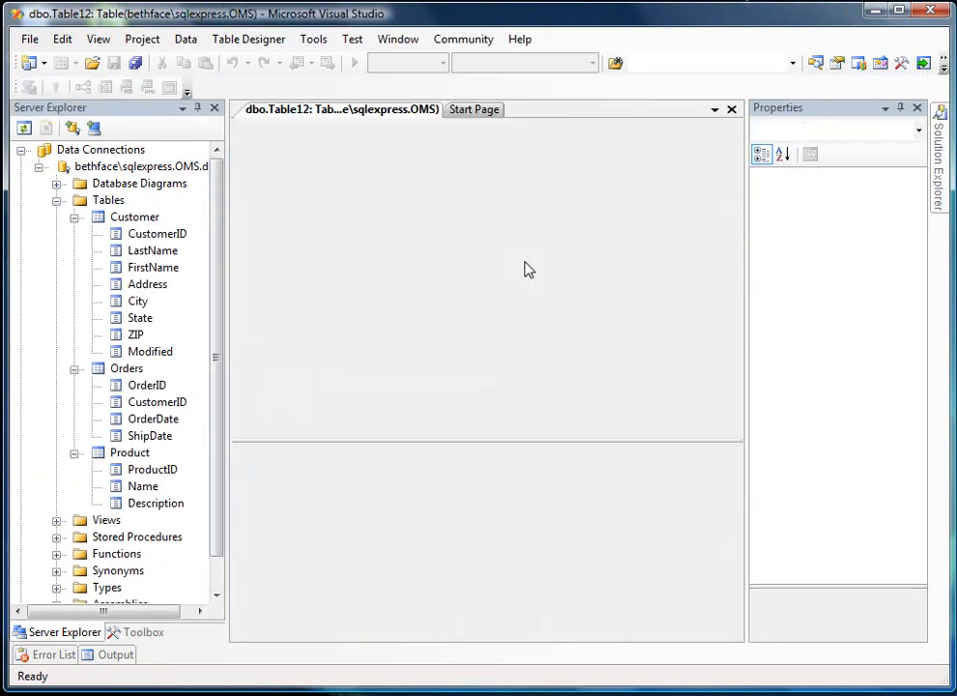
left_click(870, 194)
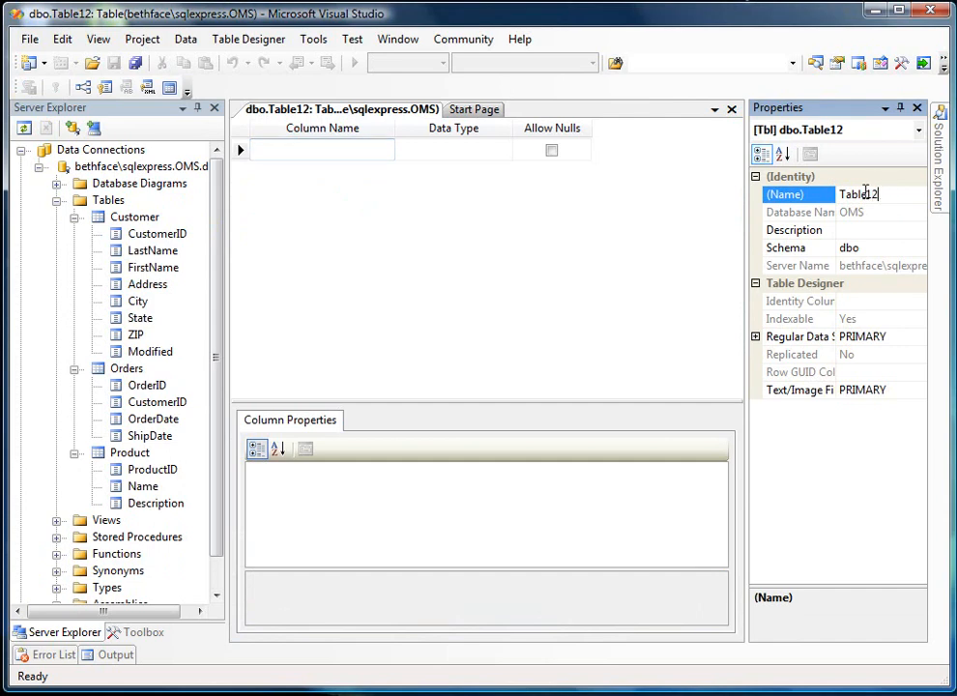
double_click(865, 193)
type("Order")
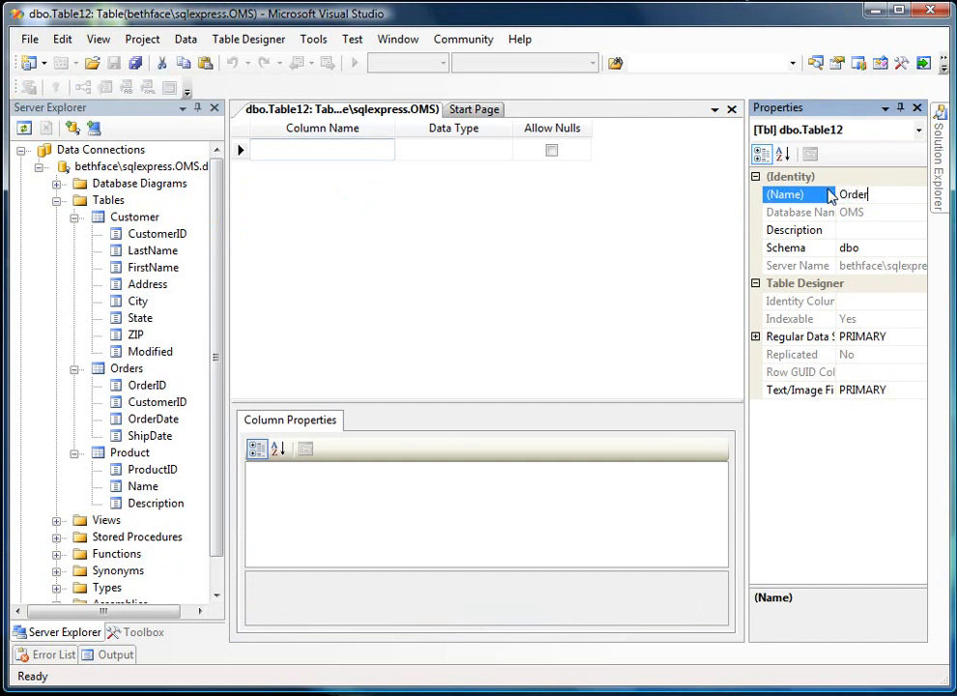
type("Detail")
- Add an OrderDetailID column of data type int as the first column of OrderDetail, disallowing nulls
left_click(378, 191)
type("Ord")
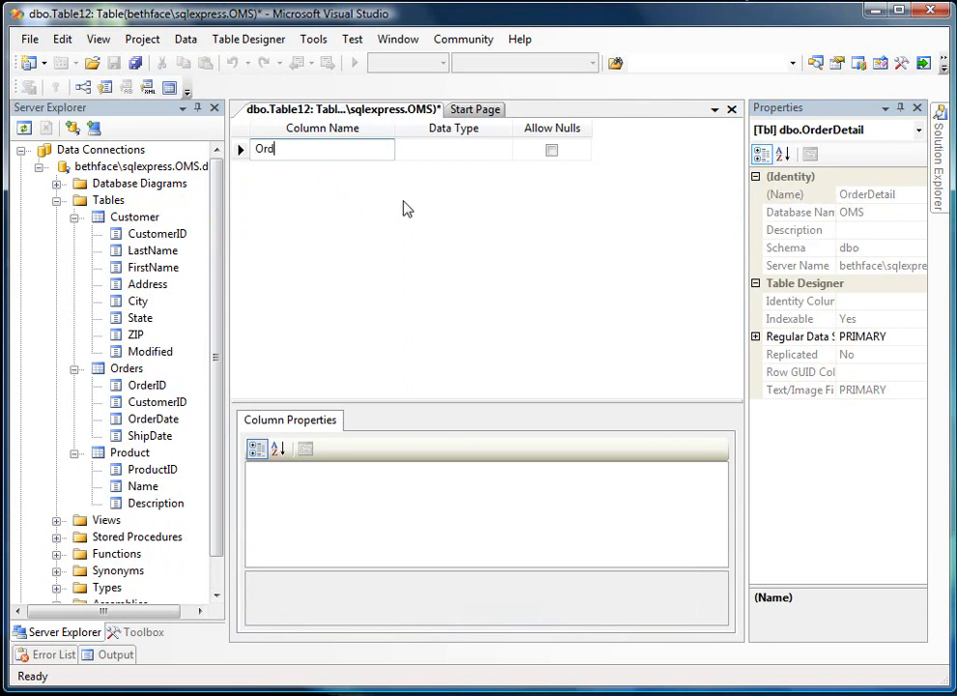
type("erDetai")
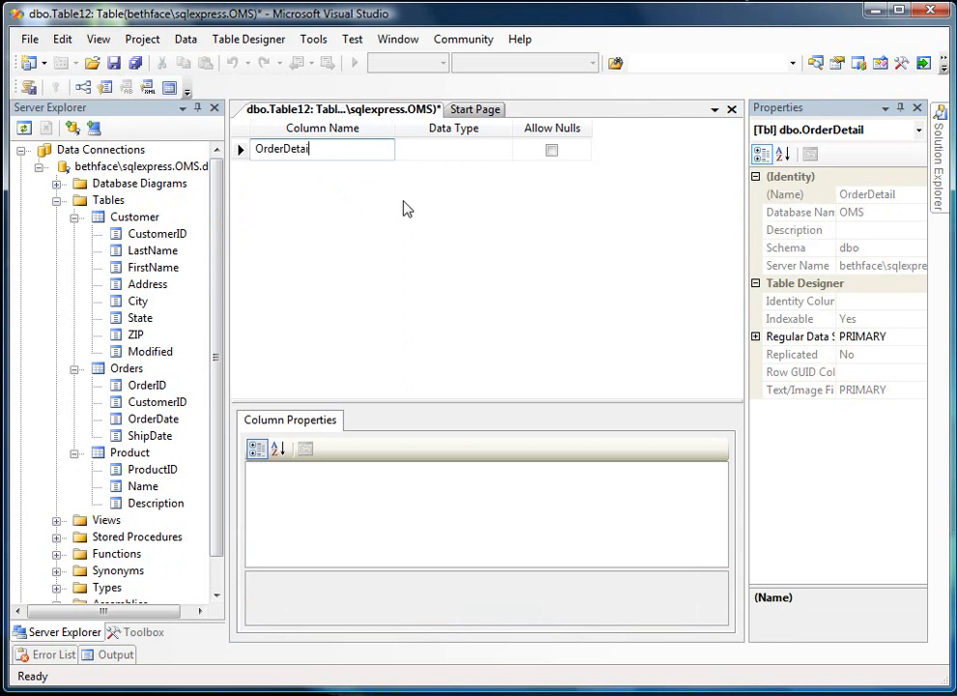
type("lID")
key("Tab")
type("int")
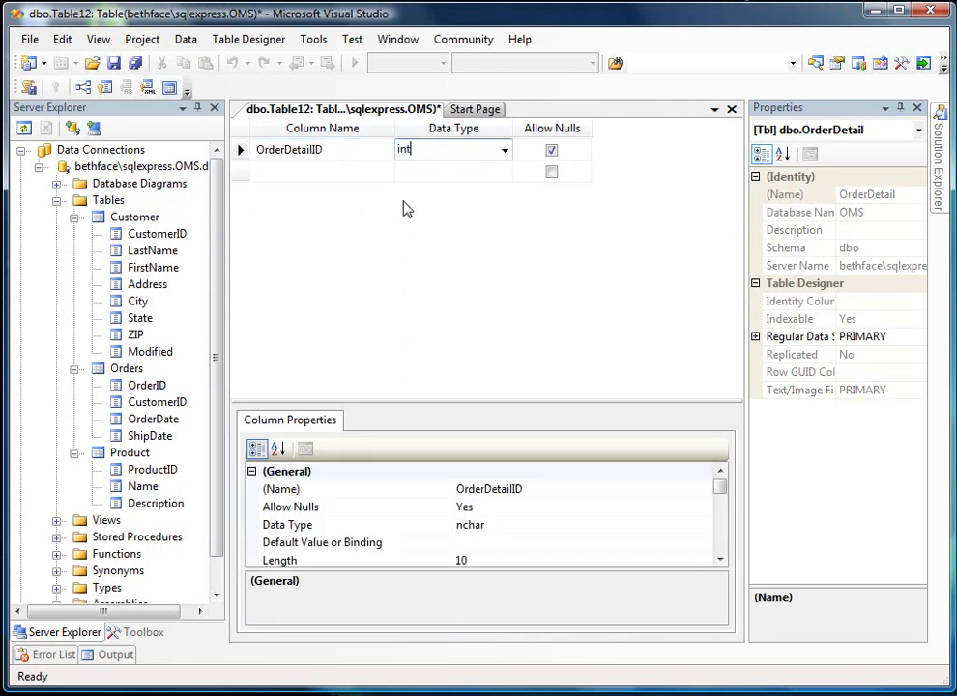
key("Tab")
key("space")
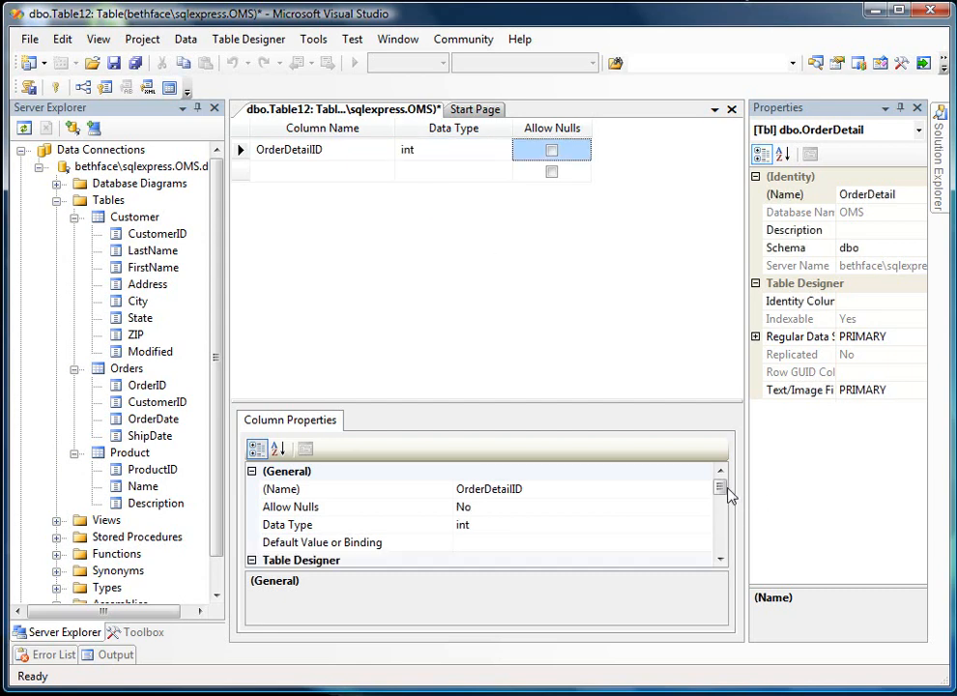
- Make OrderDetailID an identity column and set it as the primary key of the OrderDetail table
left_click_drag(720, 488, 725, 529)
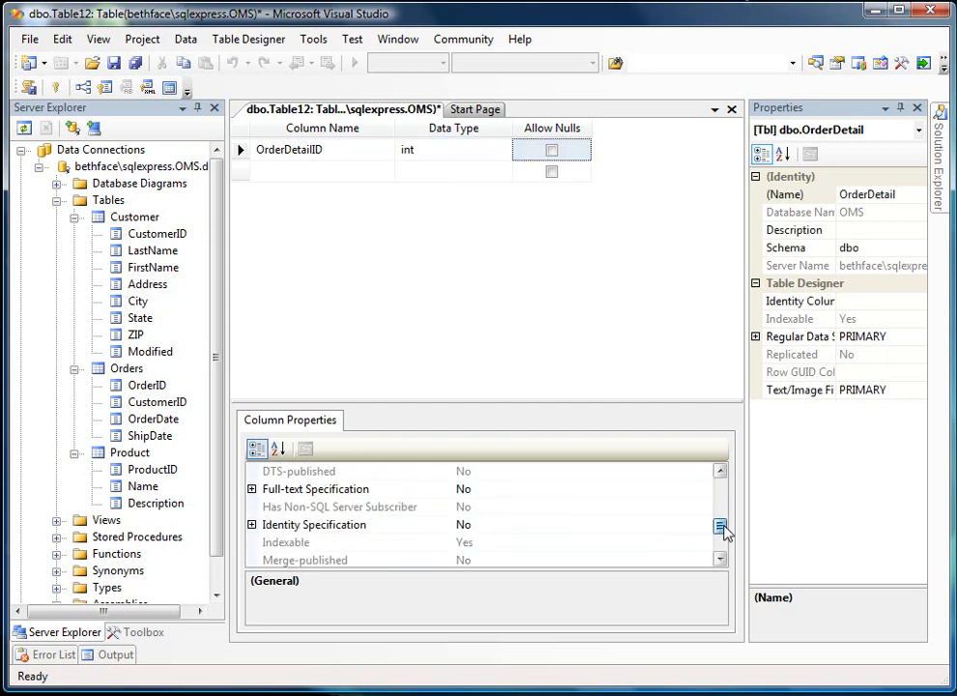
left_click(261, 530)
left_click(251, 524)
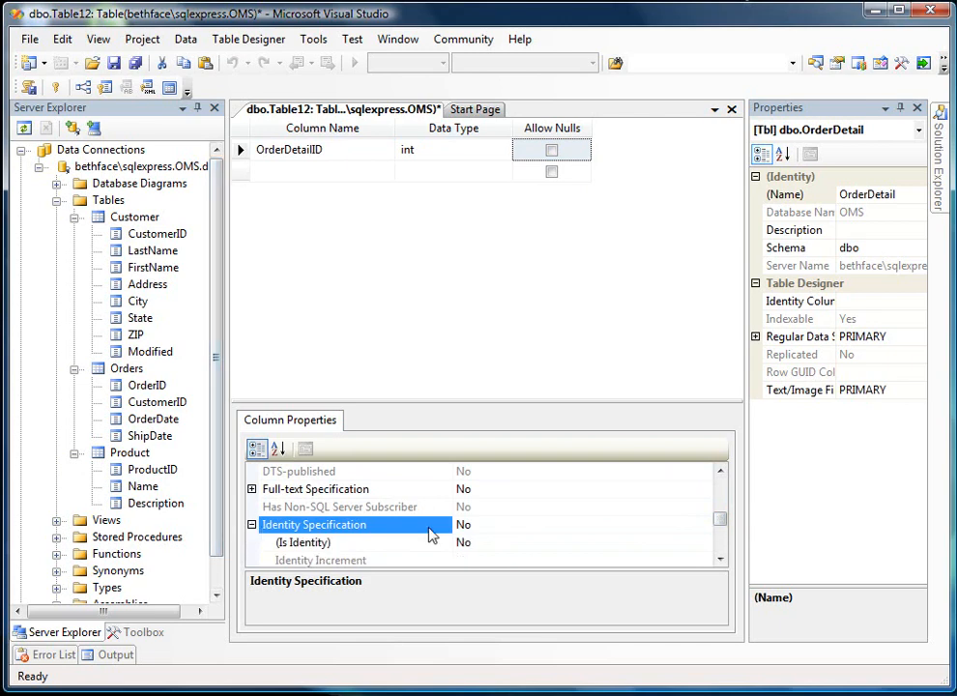
double_click(512, 542)
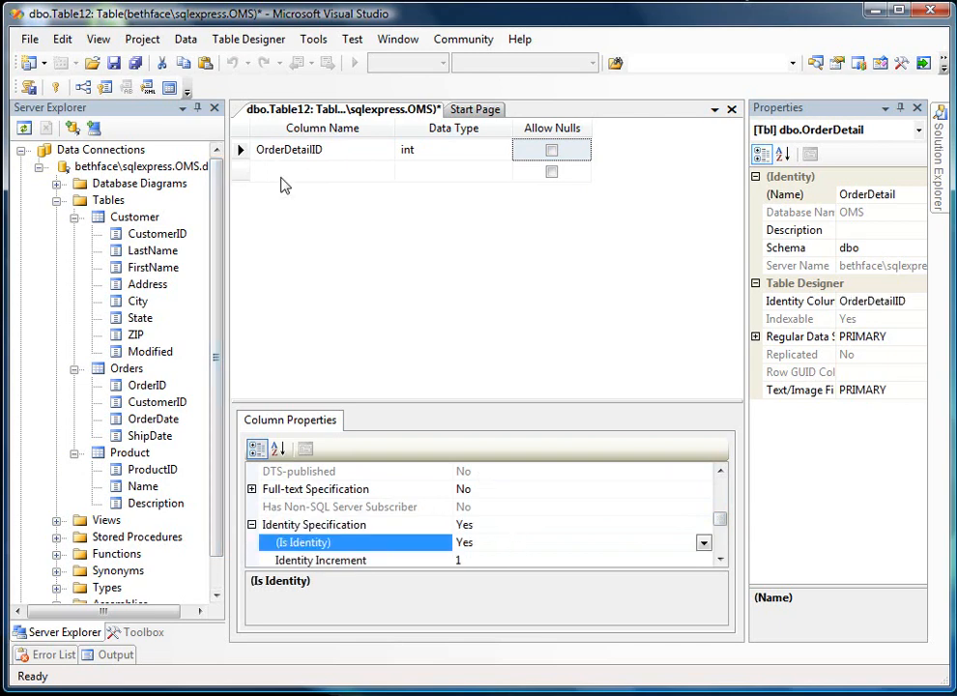
right_click(240, 149)
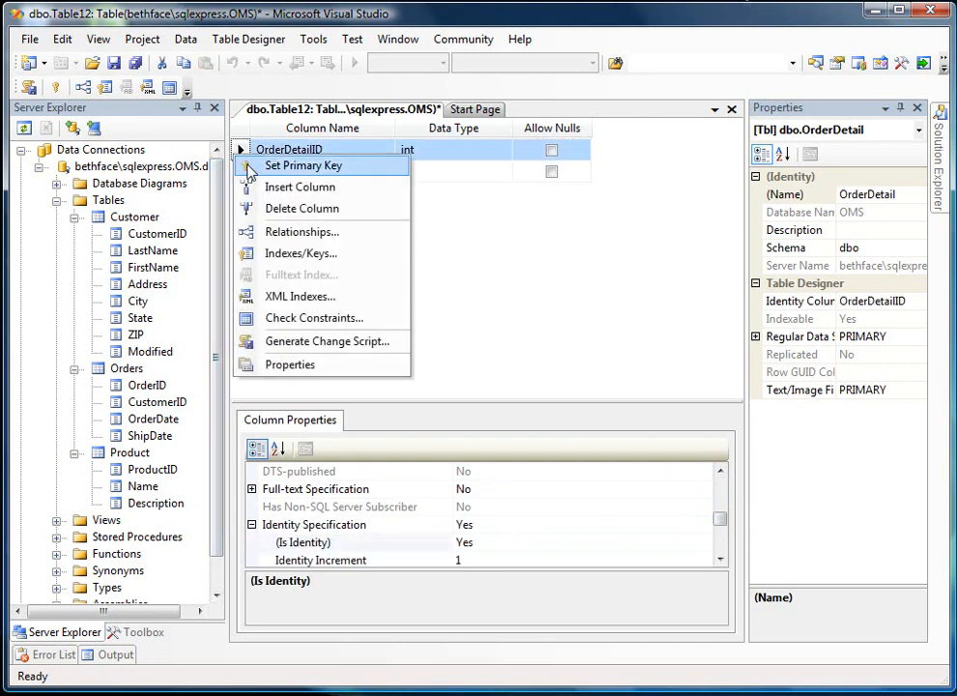
left_click(249, 166)
- Add an OrderID column of data type int below OrderDetailID, disallowing nulls
left_click(272, 174)
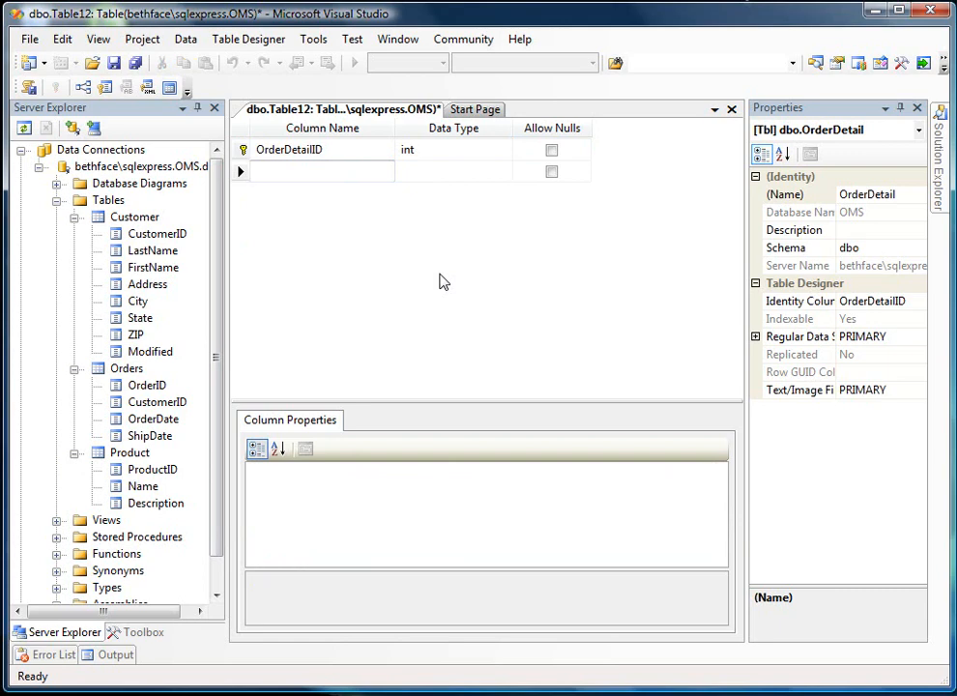
type("Order")
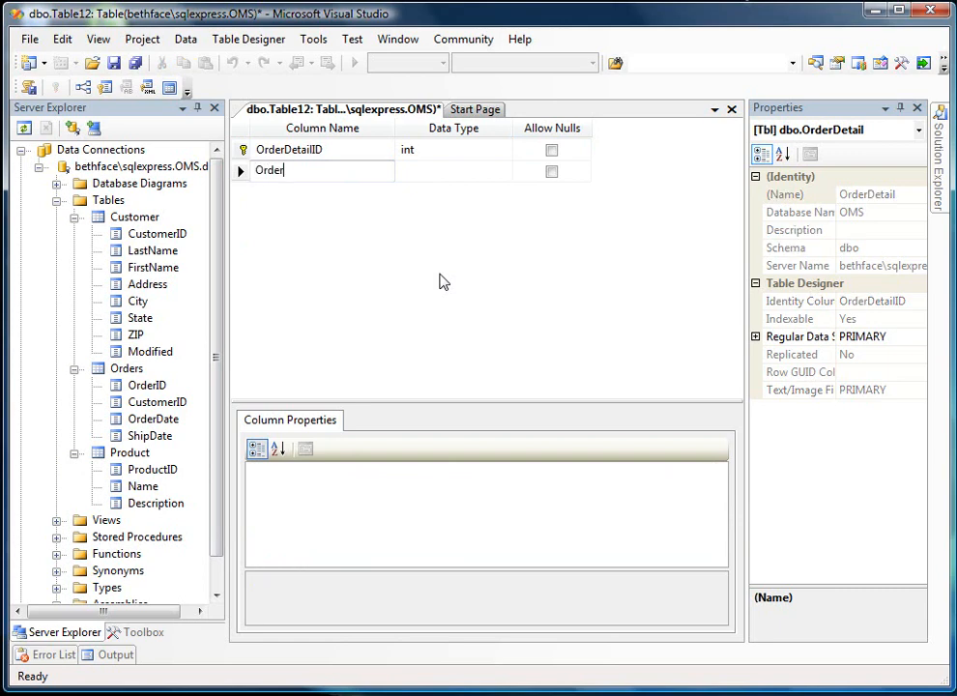
type("ID")
key("Tab")
type("in")
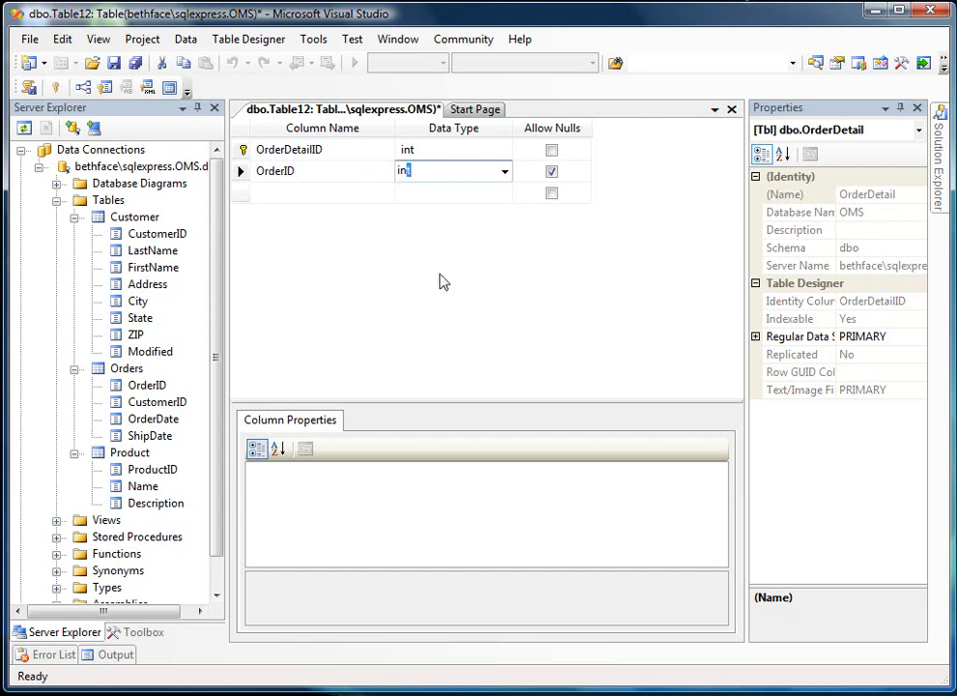
type("t")
key("Tab")
key("space")
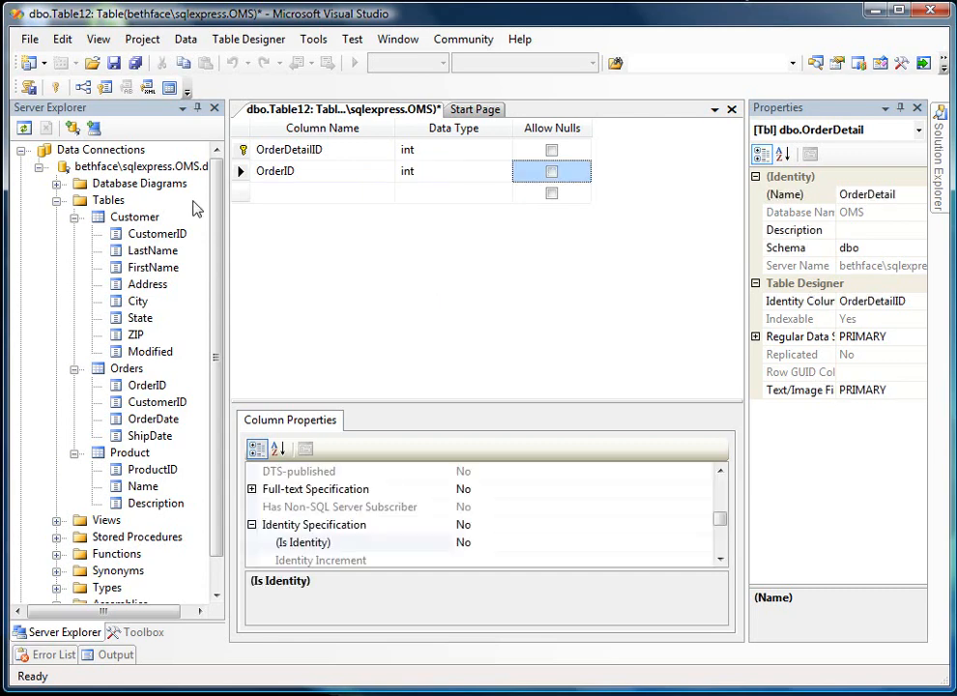
- Add a new foreign key relationship to the OrderDetail table and open its tables and columns specification
right_click(239, 172)
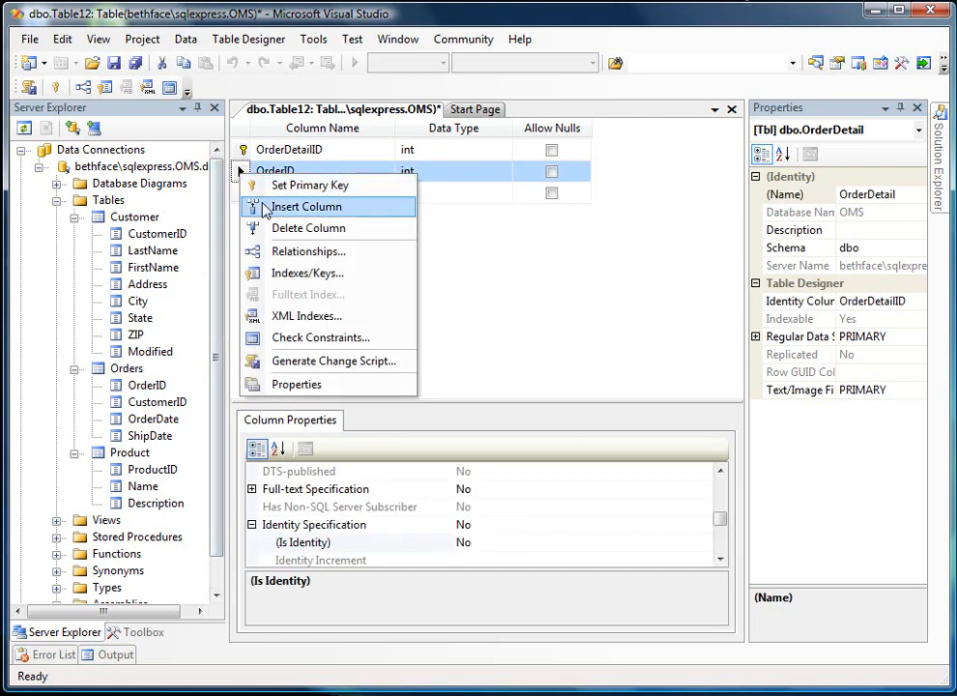
left_click(283, 259)
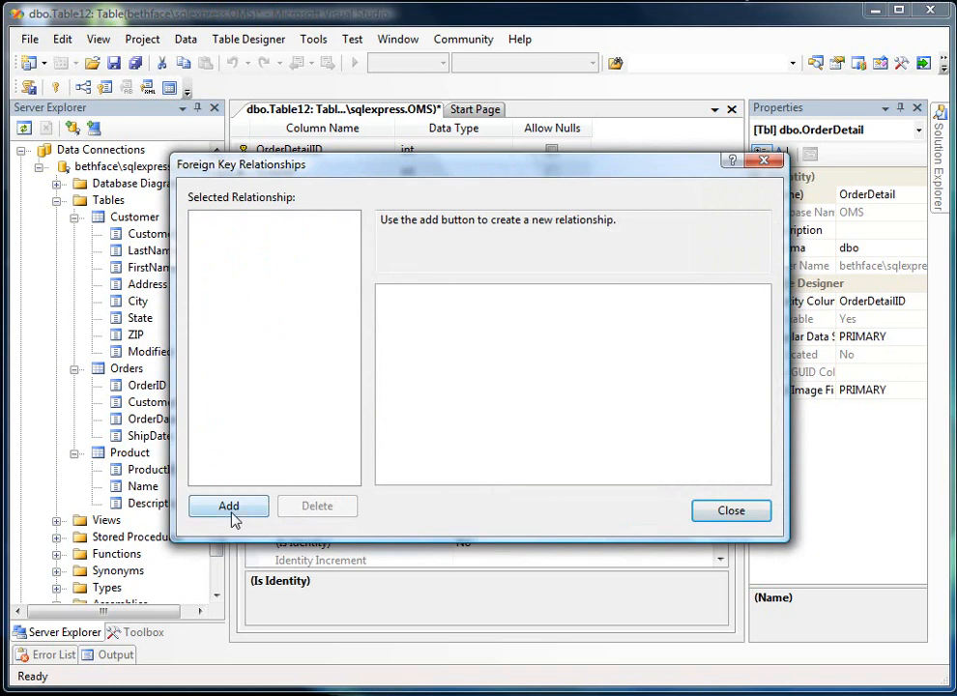
left_click(232, 517)
left_click(758, 331)
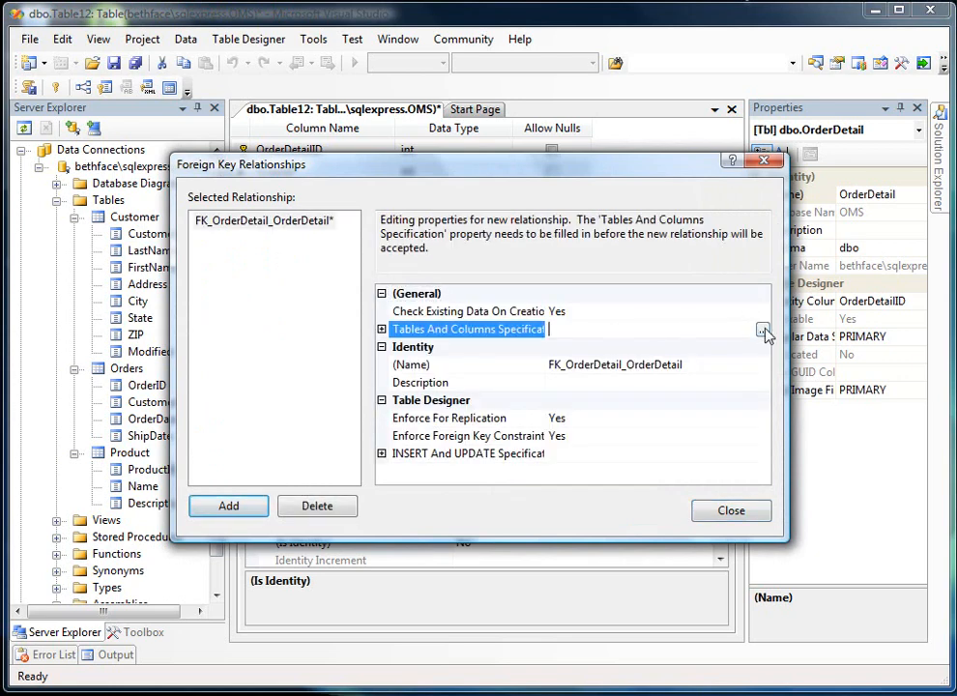
left_click(762, 331)
- Relate the OrderID primary key column of Orders to the OrderID column of OrderDetail and finish the relationship
left_click(341, 288)
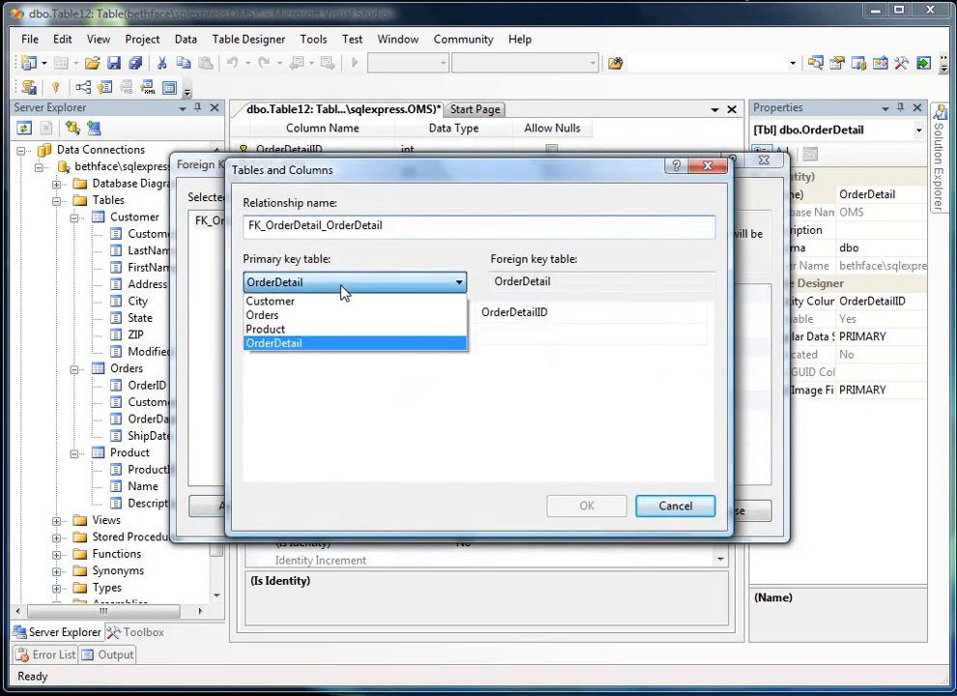
left_click(335, 317)
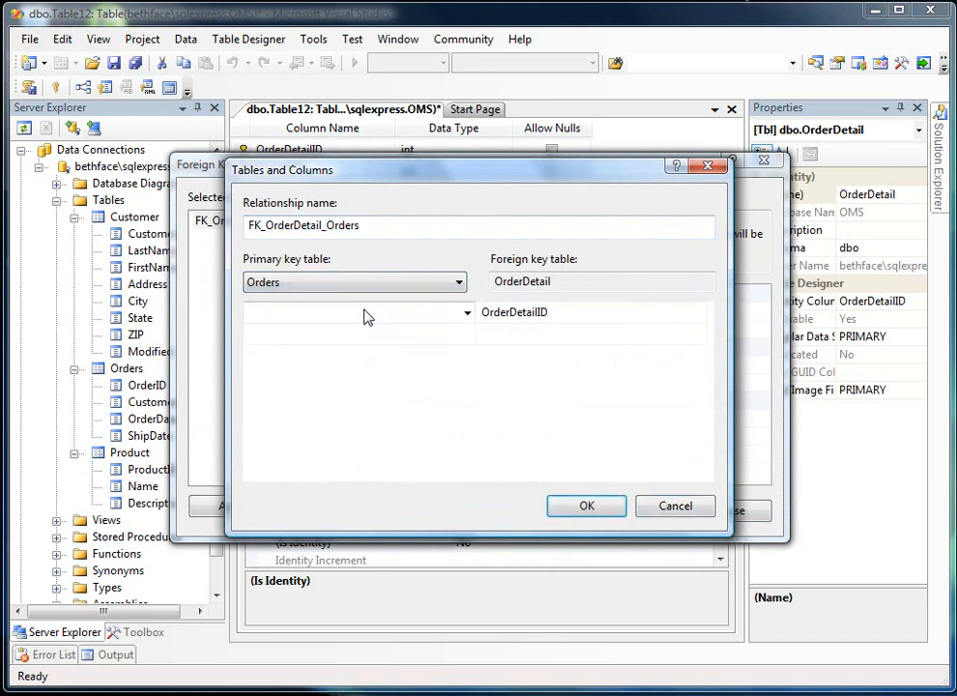
left_click(468, 312)
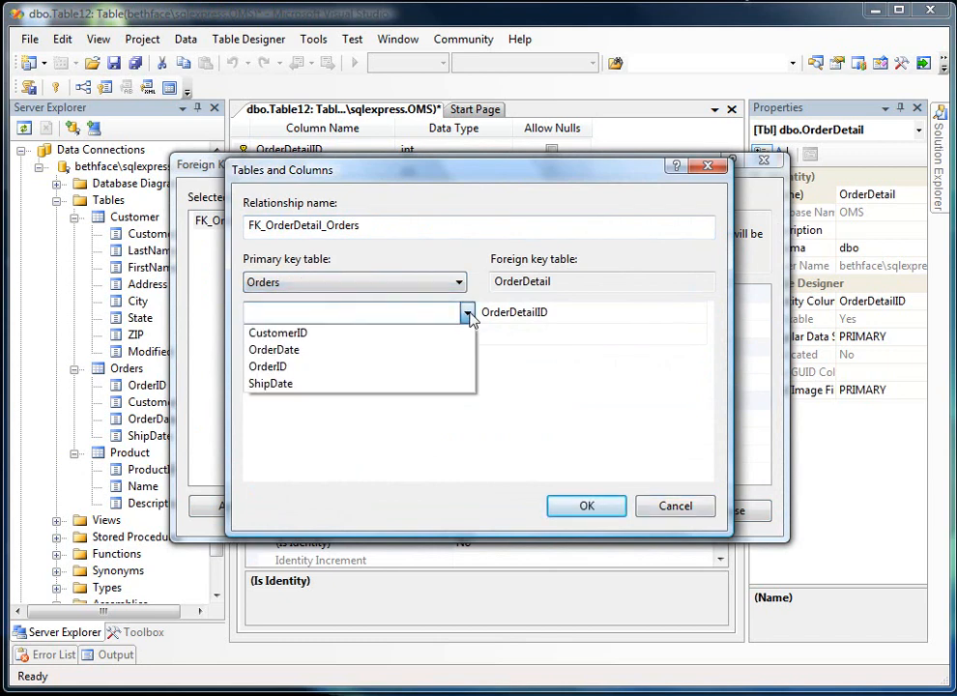
left_click(434, 367)
left_click(572, 323)
left_click(698, 316)
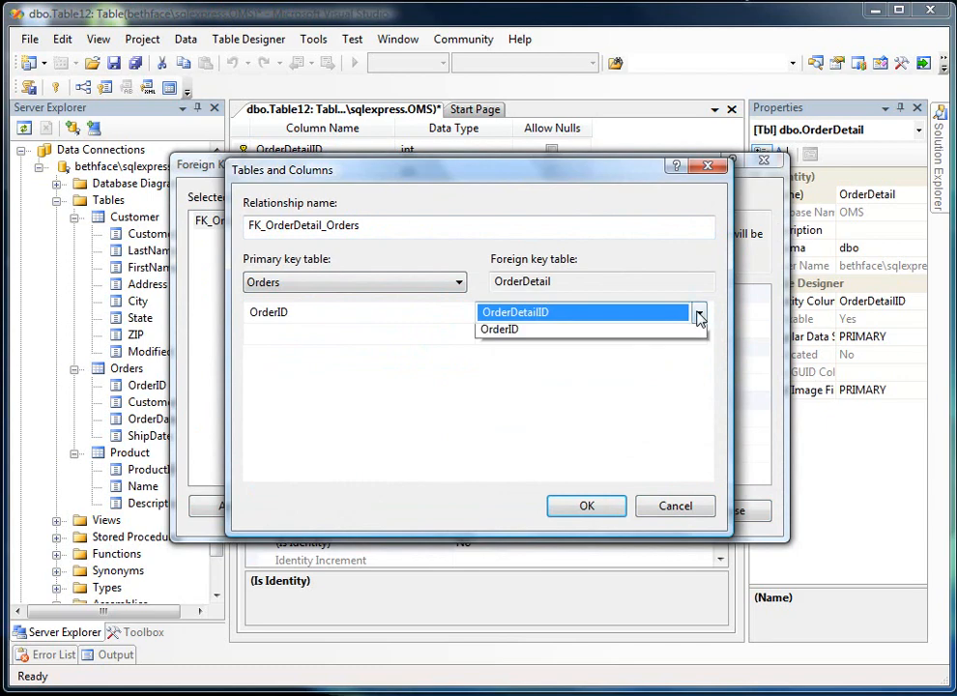
left_click(628, 370)
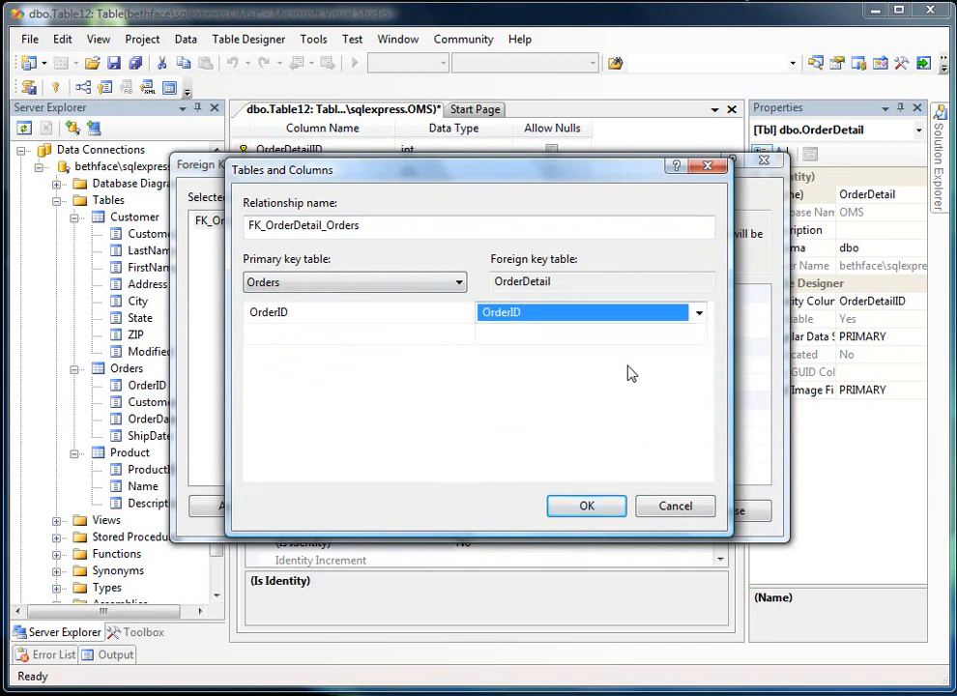
left_click(581, 508)
left_click(706, 511)
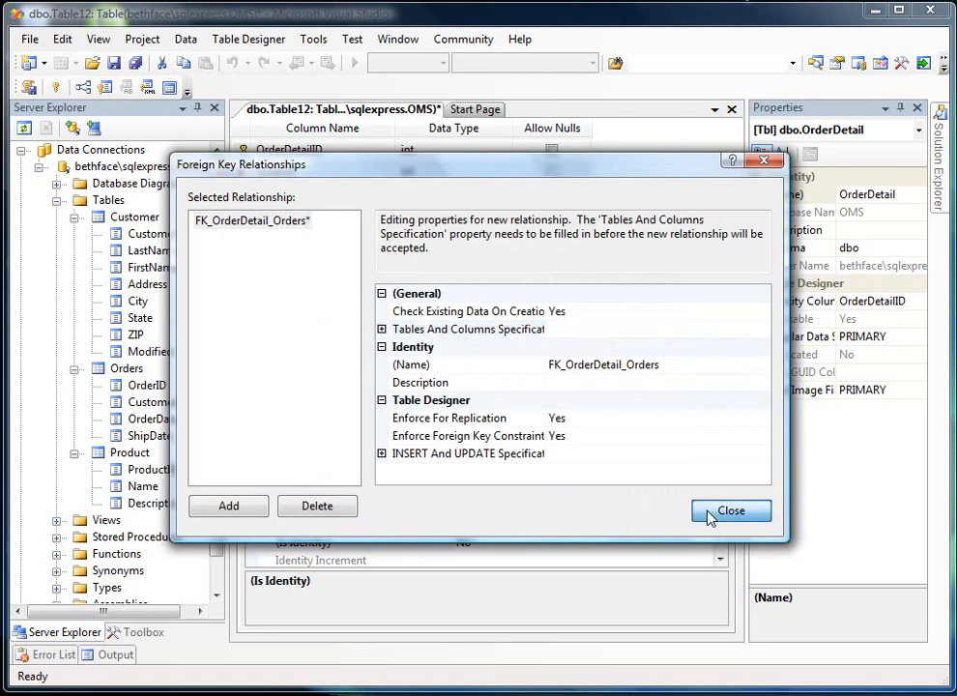
- Add a ProductID column of data type int below OrderID, disallowing nulls
left_click(324, 198)
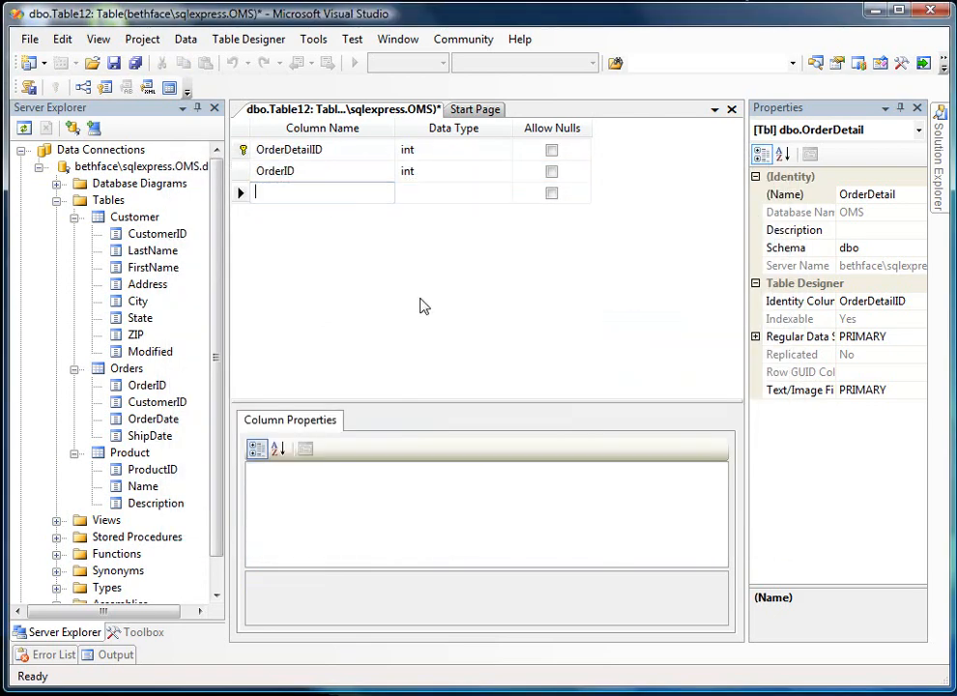
type("Produ")
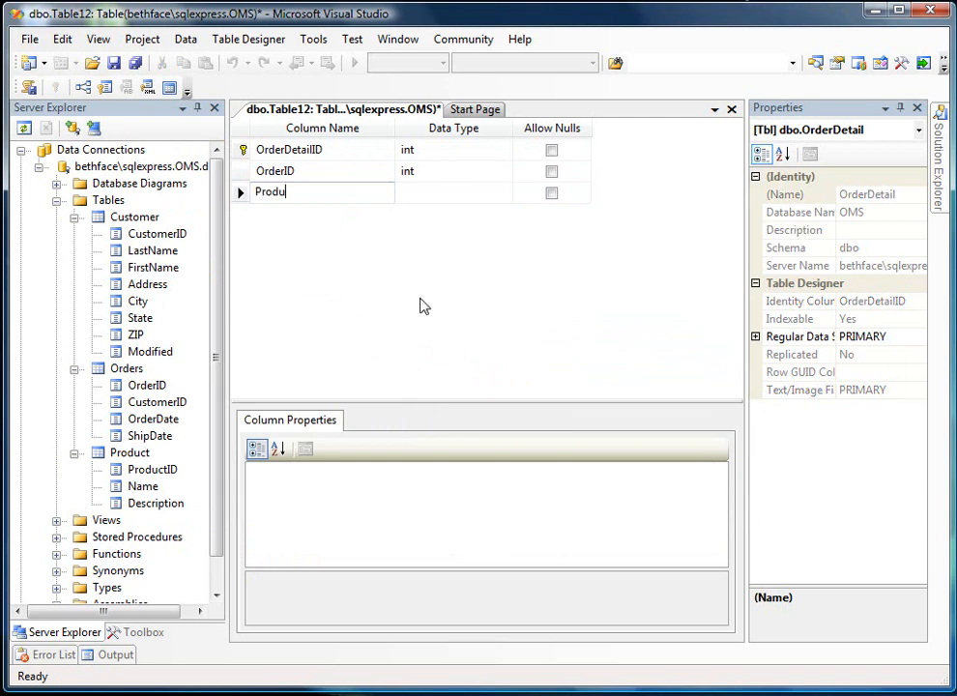
type("ctID")
key("Tab")
type("i")
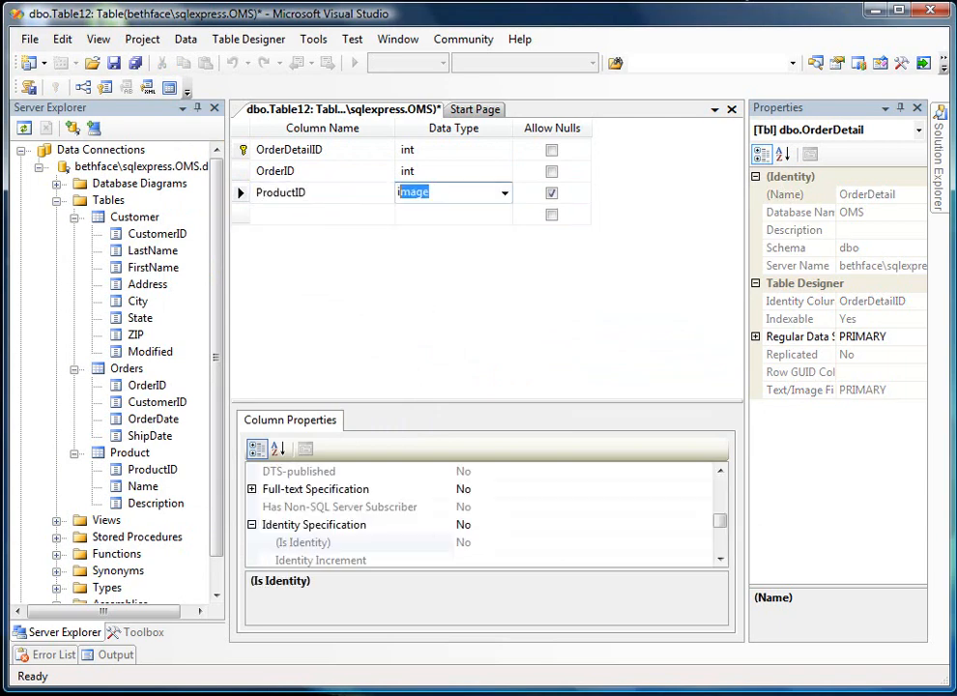
type("nt")
key("Tab")
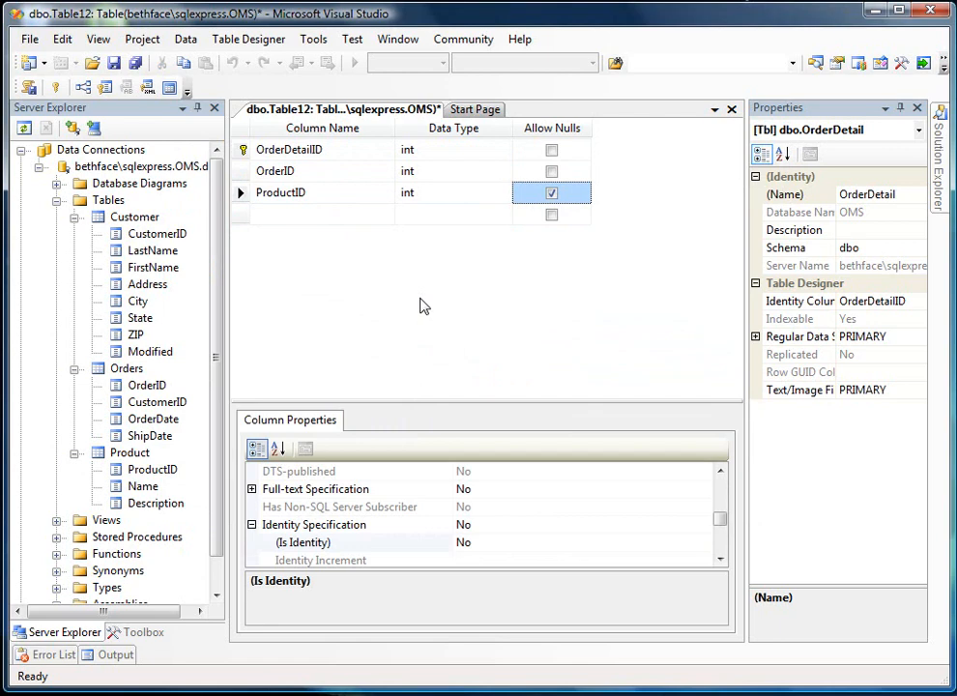
key("space")
- Add a second foreign key relationship to the OrderDetail table and open its tables and columns specification
left_click(241, 193)
right_click(244, 198)
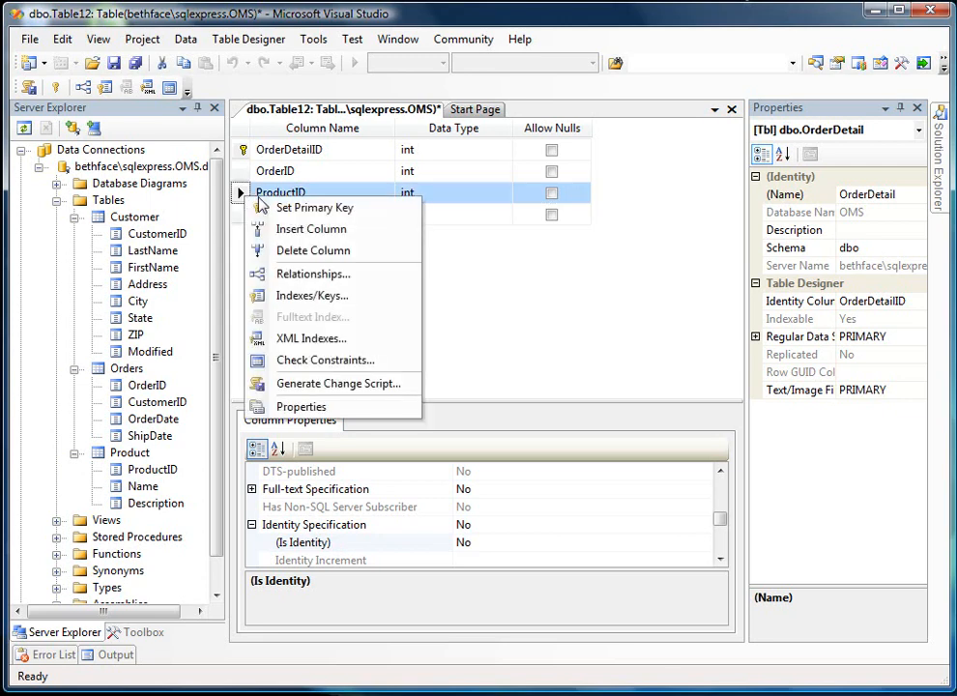
left_click(309, 273)
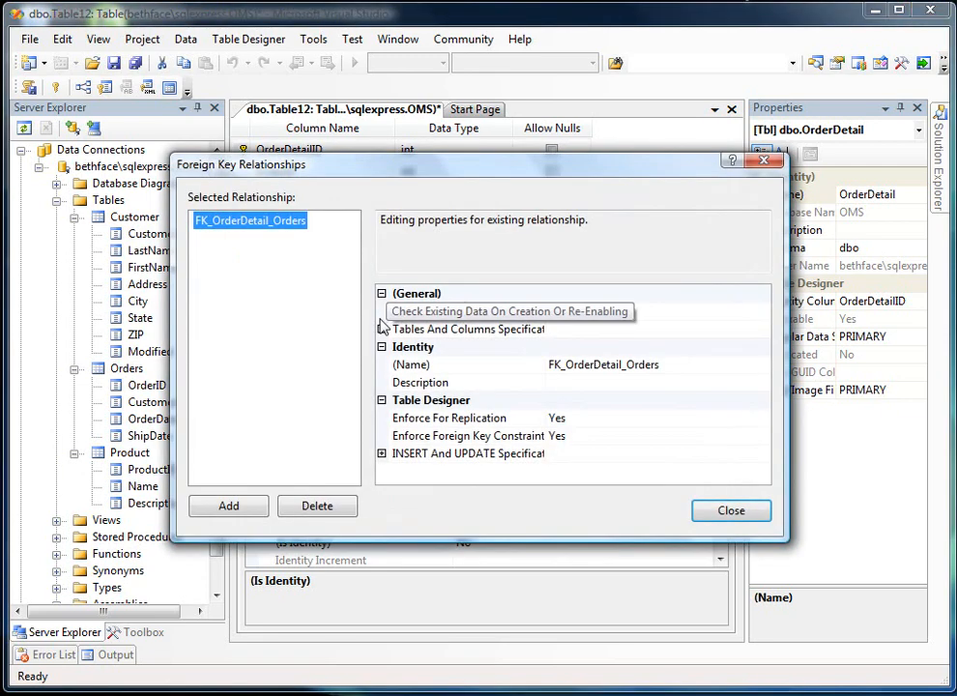
left_click(222, 505)
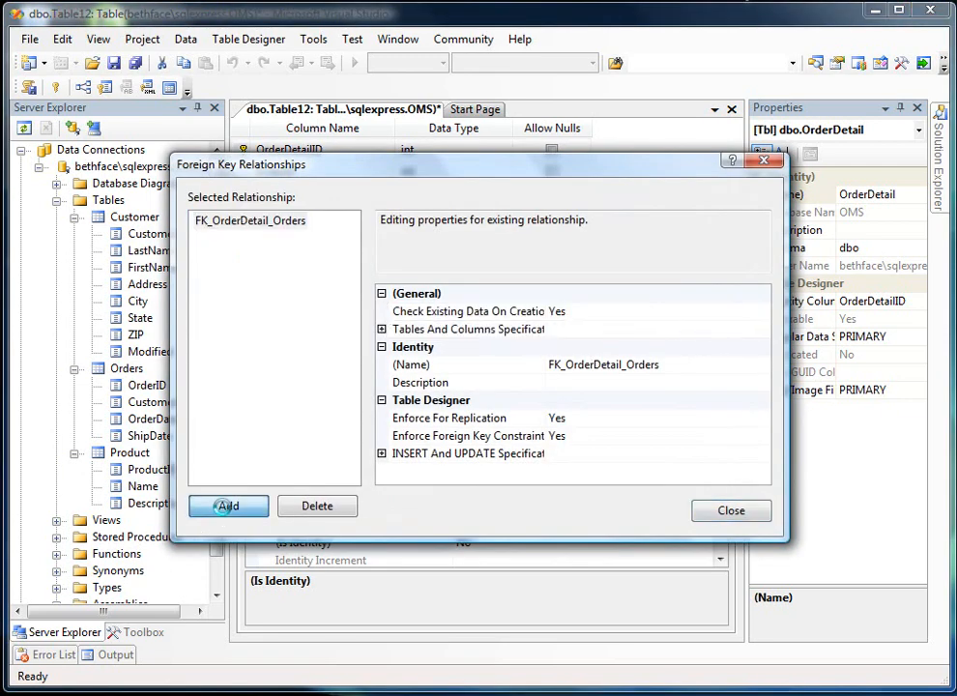
left_click(760, 331)
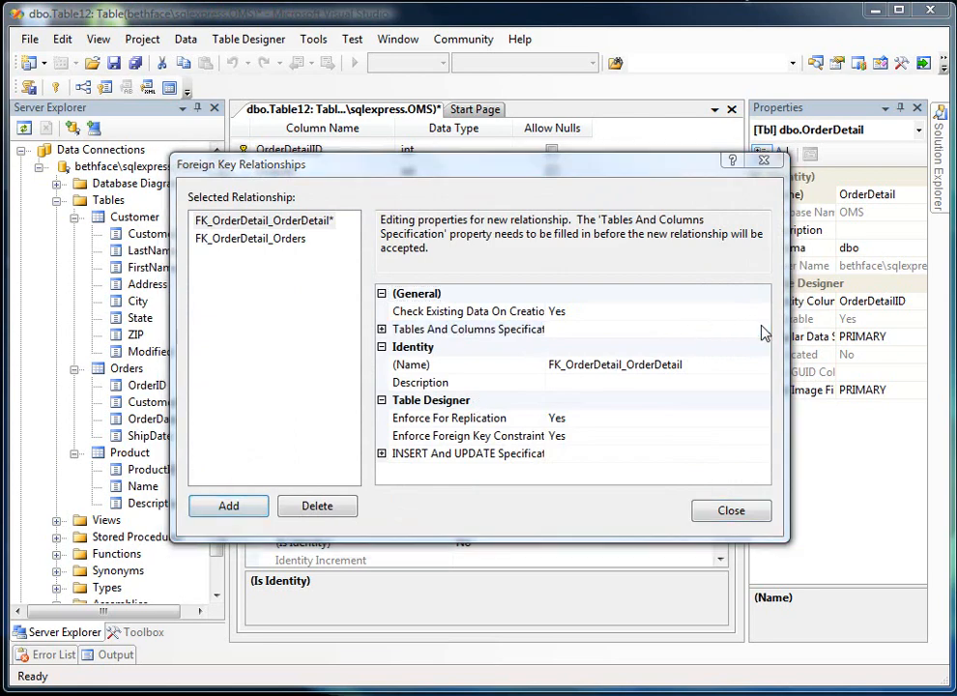
left_click(761, 331)
- Relate the ProductID primary key column of Product to the ProductID column of OrderDetail and finish the relationship
left_click(356, 282)
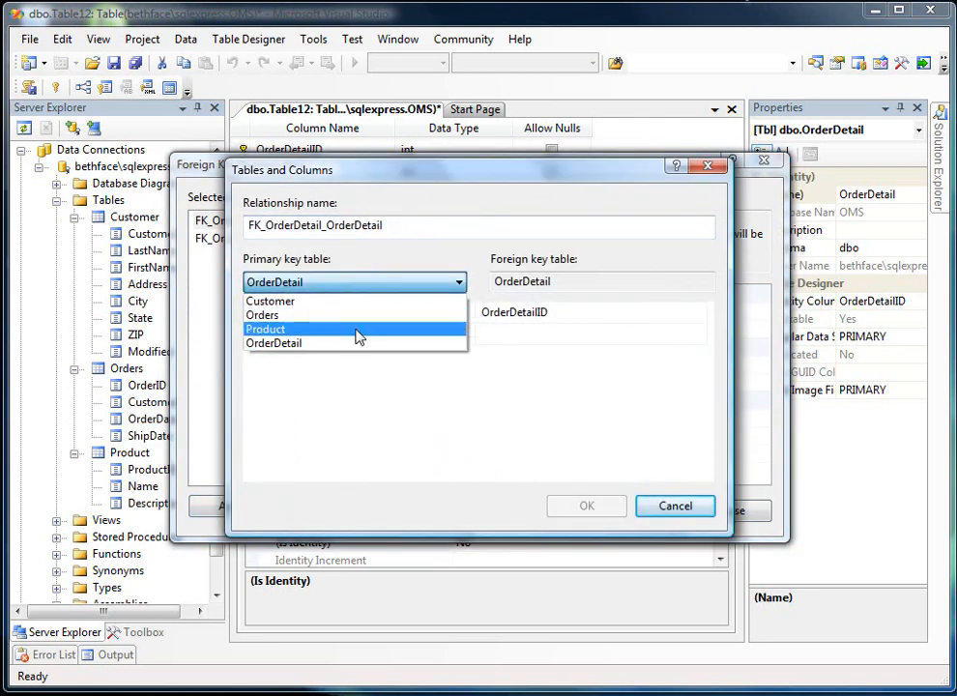
left_click(356, 329)
left_click(466, 313)
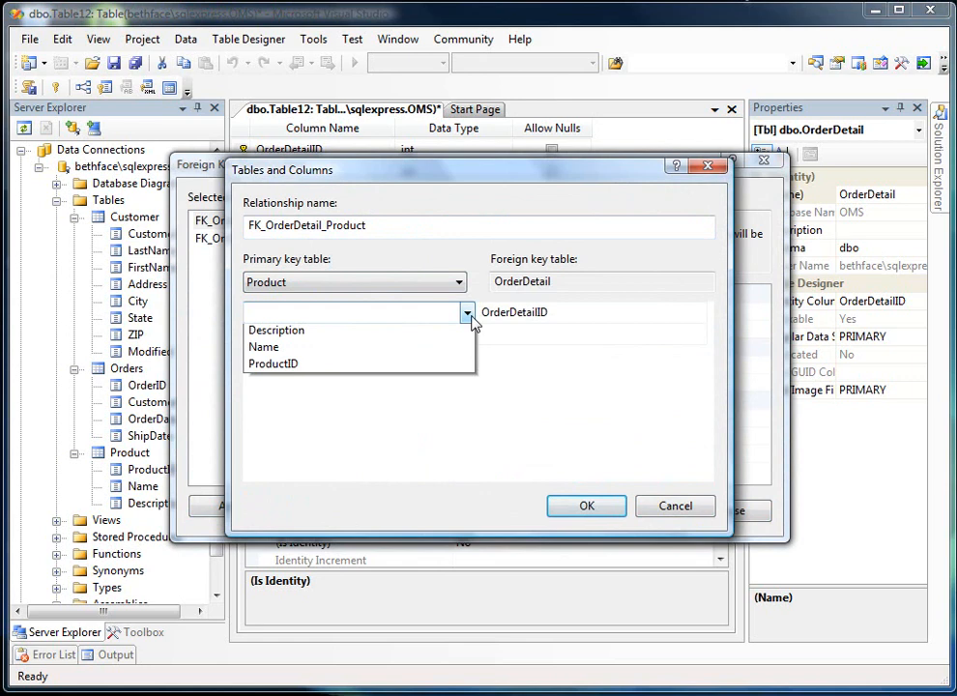
left_click(412, 365)
left_click(640, 321)
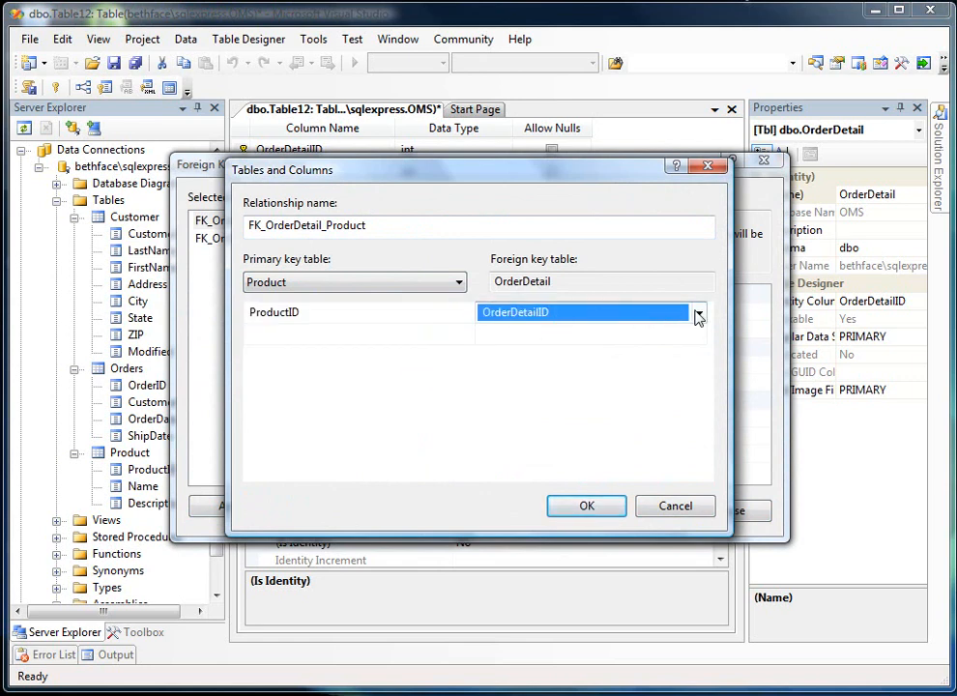
left_click(698, 313)
left_click(519, 385)
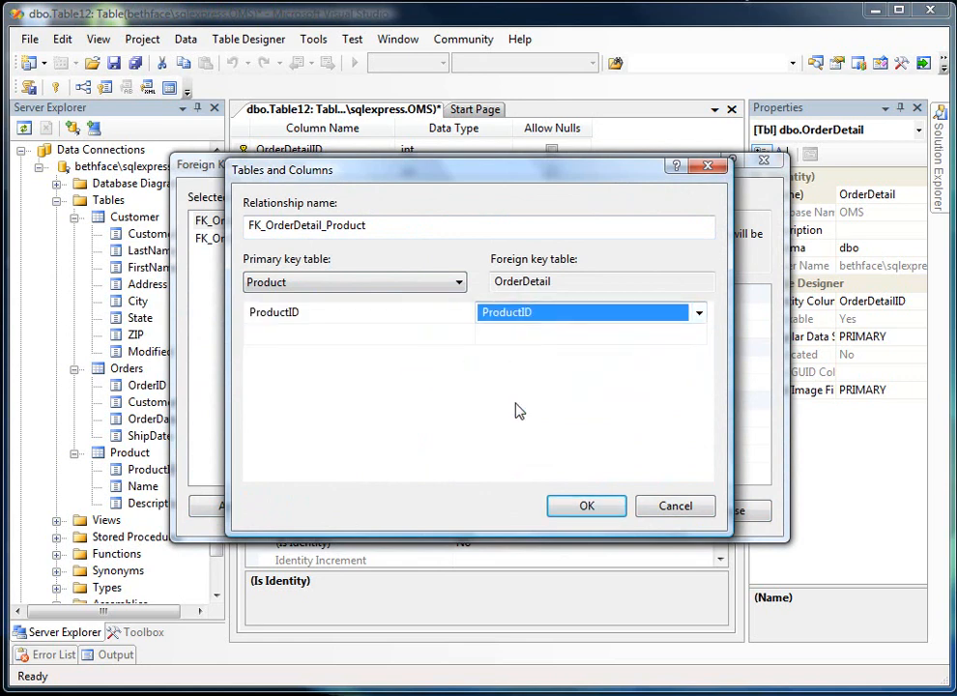
left_click(598, 515)
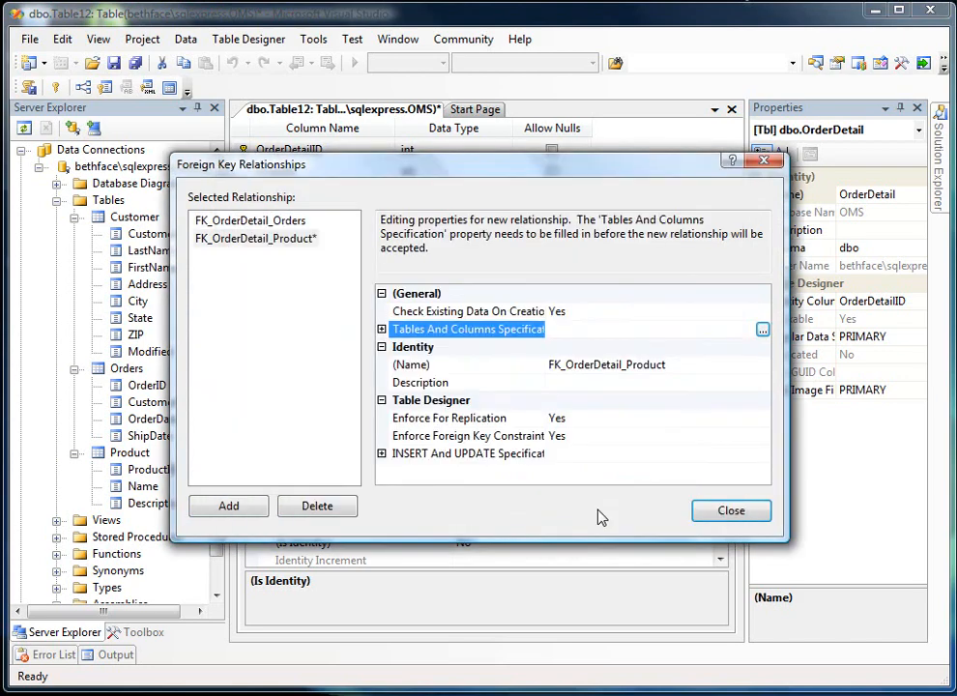
left_click(728, 511)
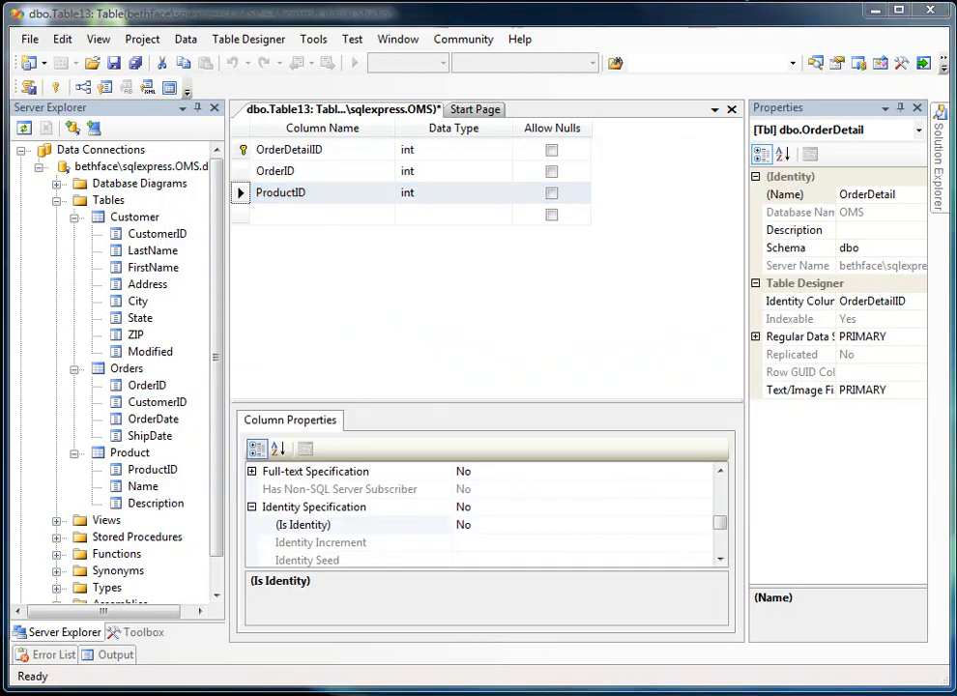
- Add a Quantity column of data type int below ProductID, disallowing nulls
left_click(323, 213)
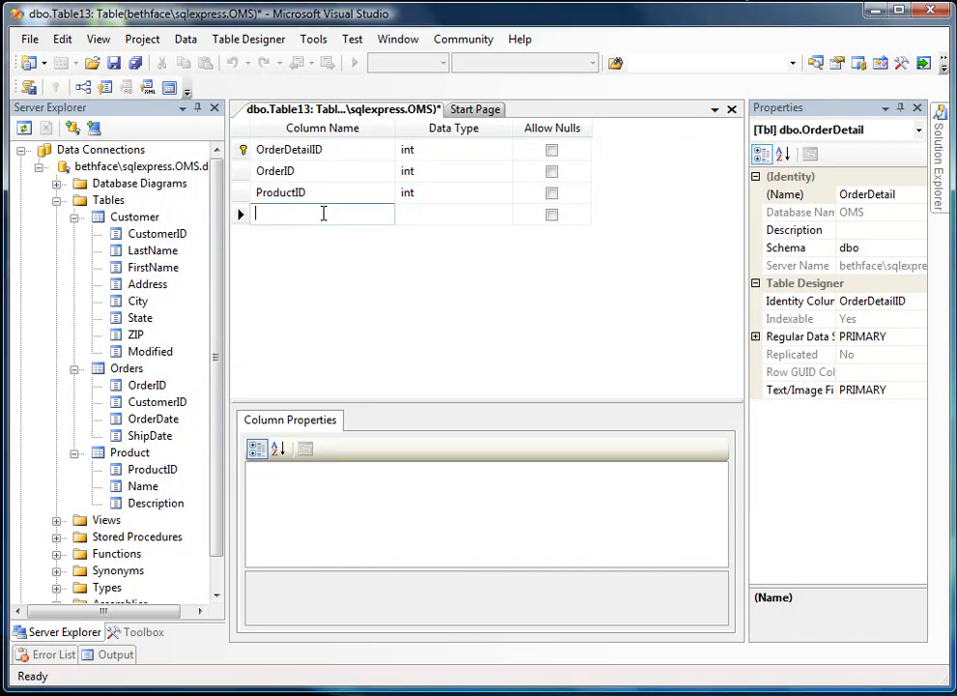
type("O")
key("BackSpace")
type("Quan")
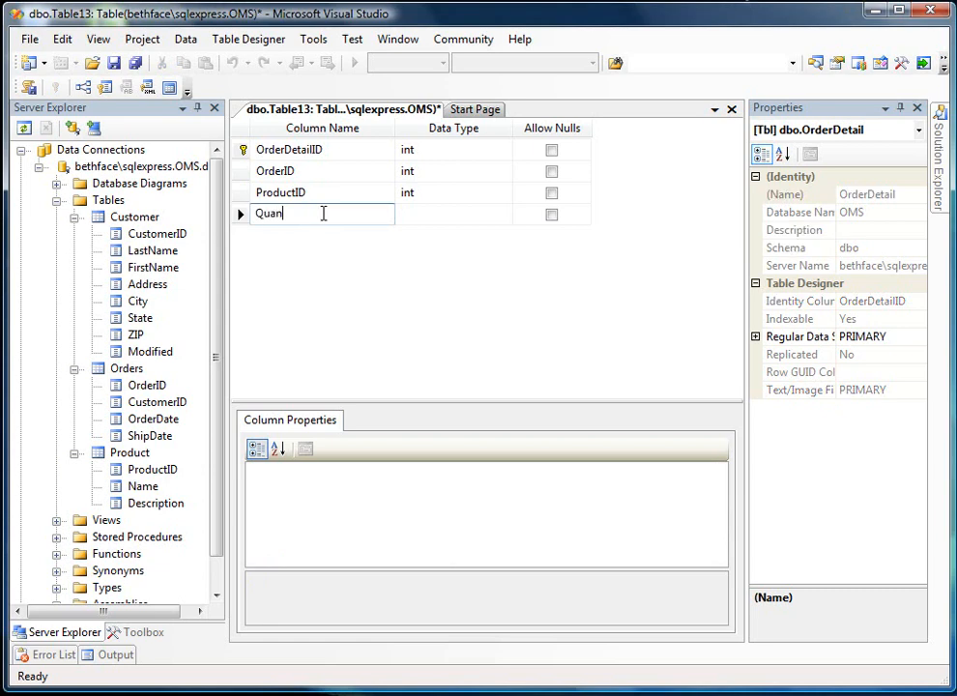
type("tity")
key("Tab")
type("int")
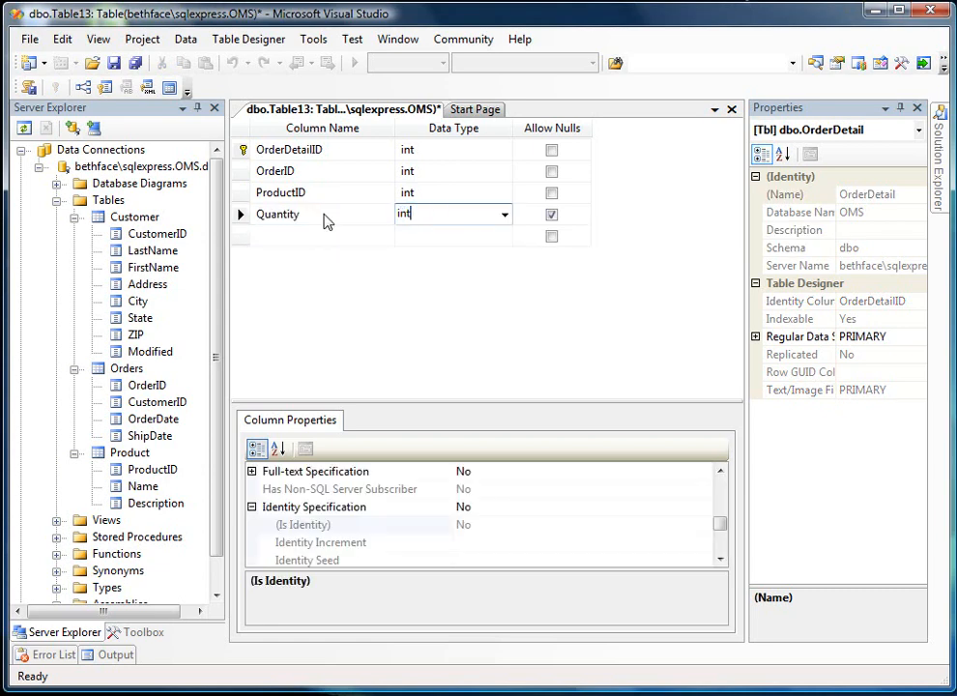
key("Tab")
key("space")
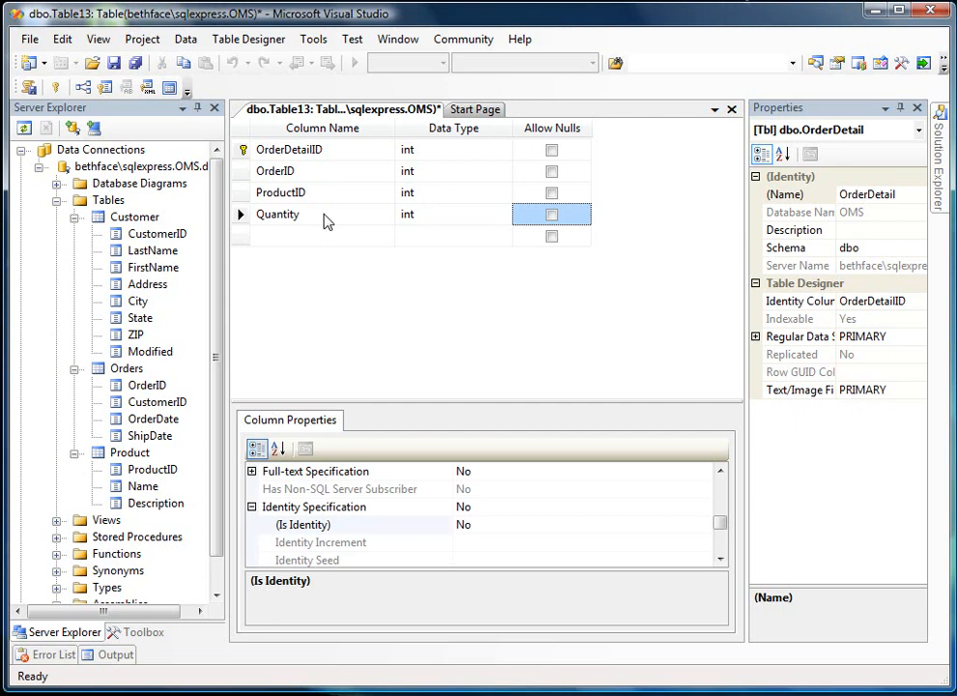
- Set the default value of the Quantity column to 1
left_click_drag(720, 523, 720, 486)
left_click(566, 538)
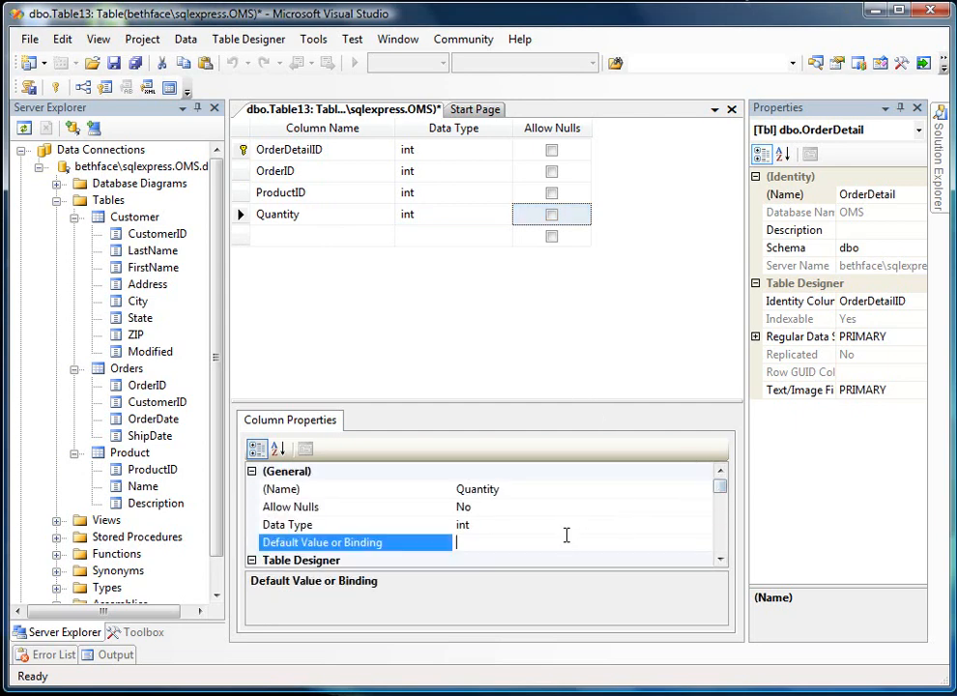
type("1")
key("Return")
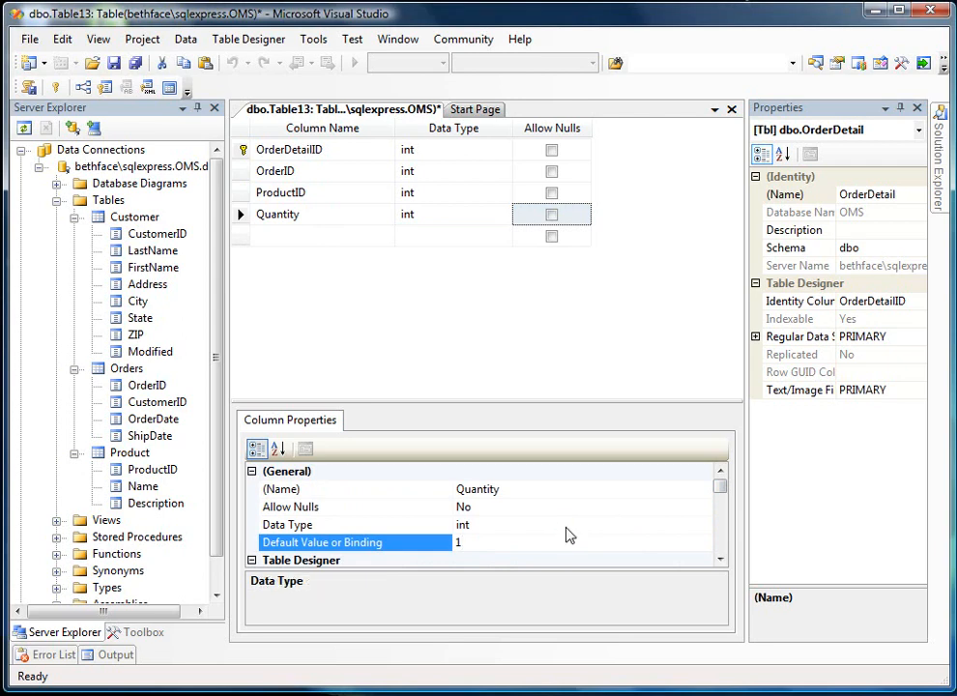
- Add a Price column of data type money below Quantity, leaving nulls allowed
left_click(284, 239)
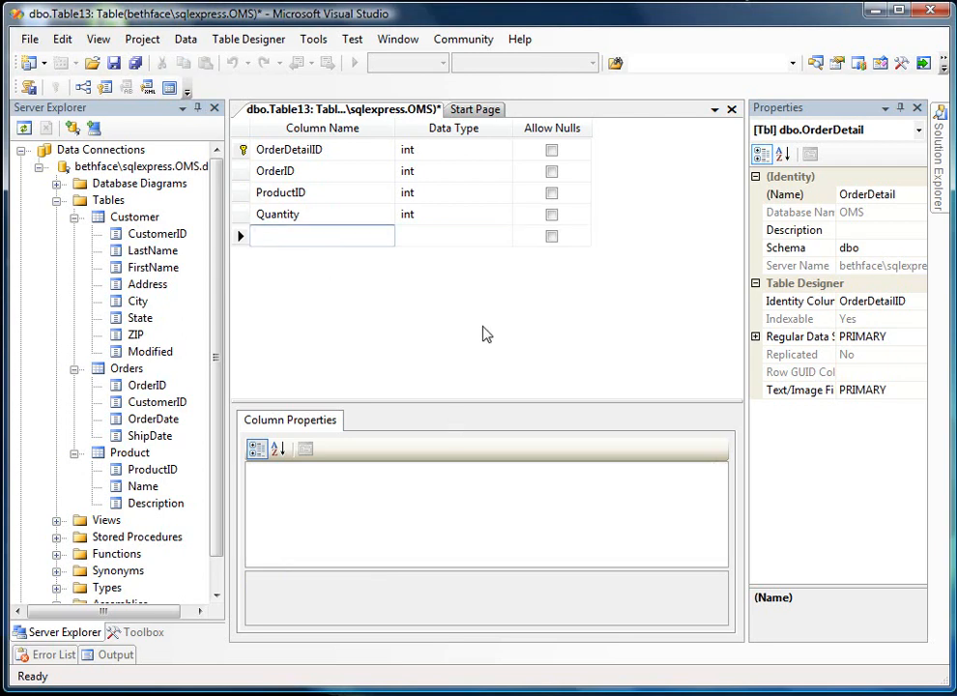
type("Price")
key("Tab")
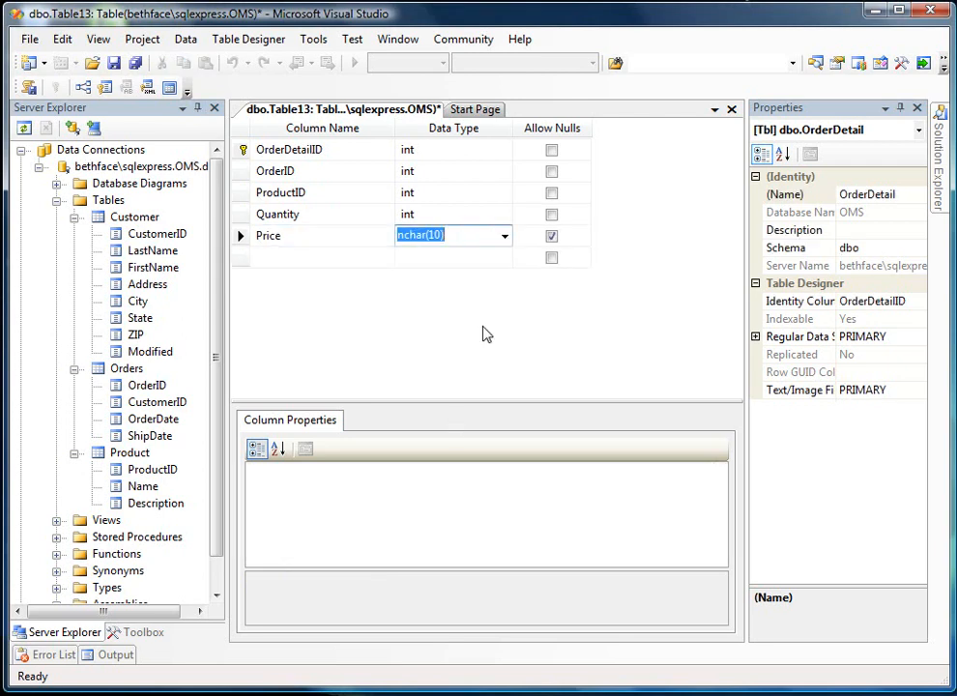
type("money")
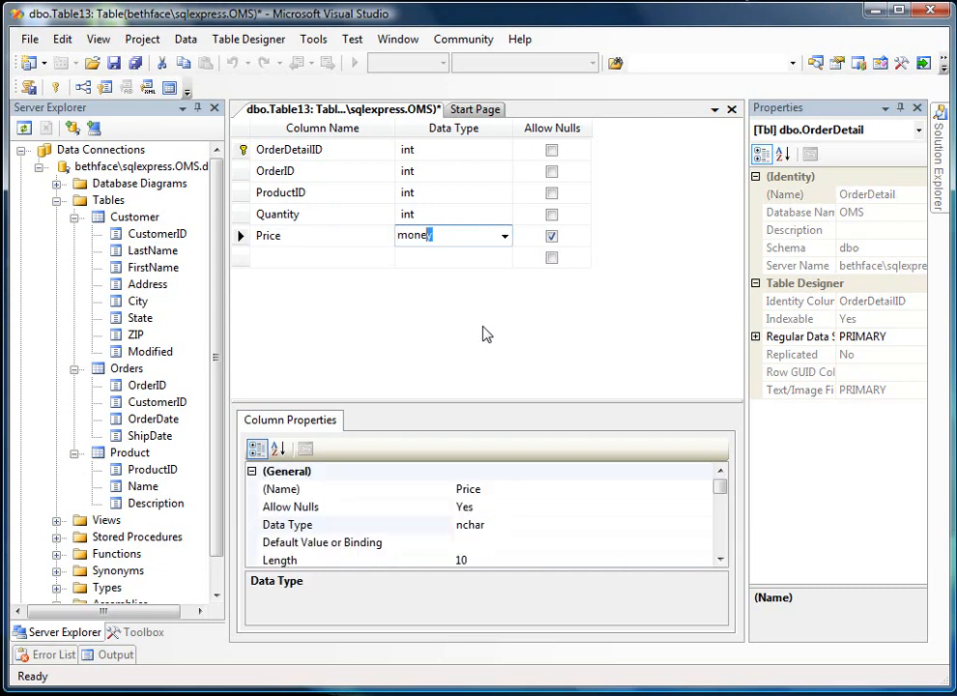
key("Tab")
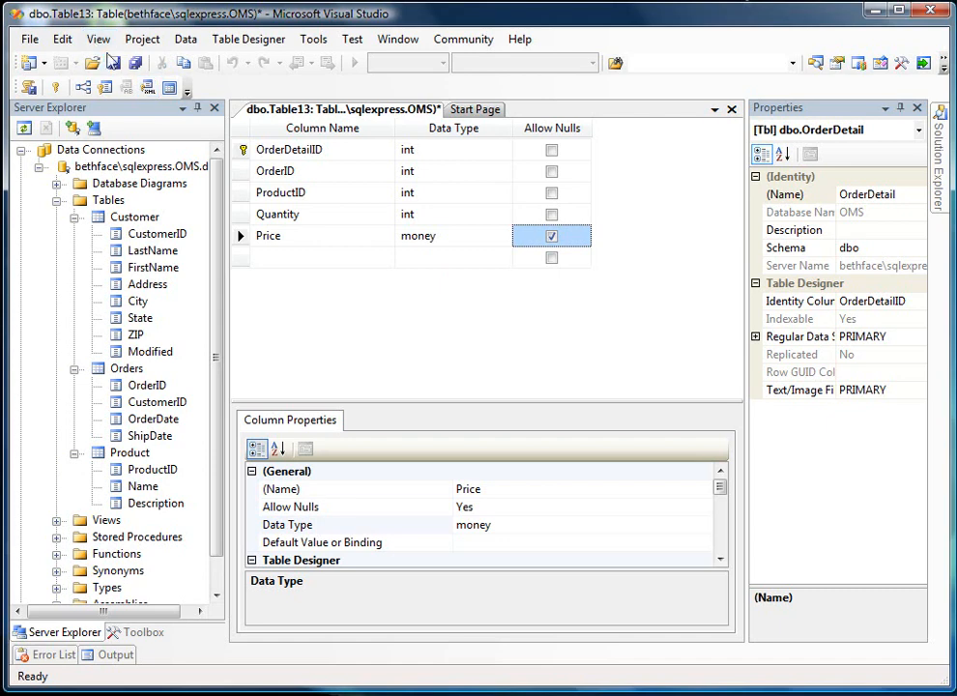
- Save the OrderDetail table, accepting the save of the related Product and Orders tables to the database
left_click(114, 63)
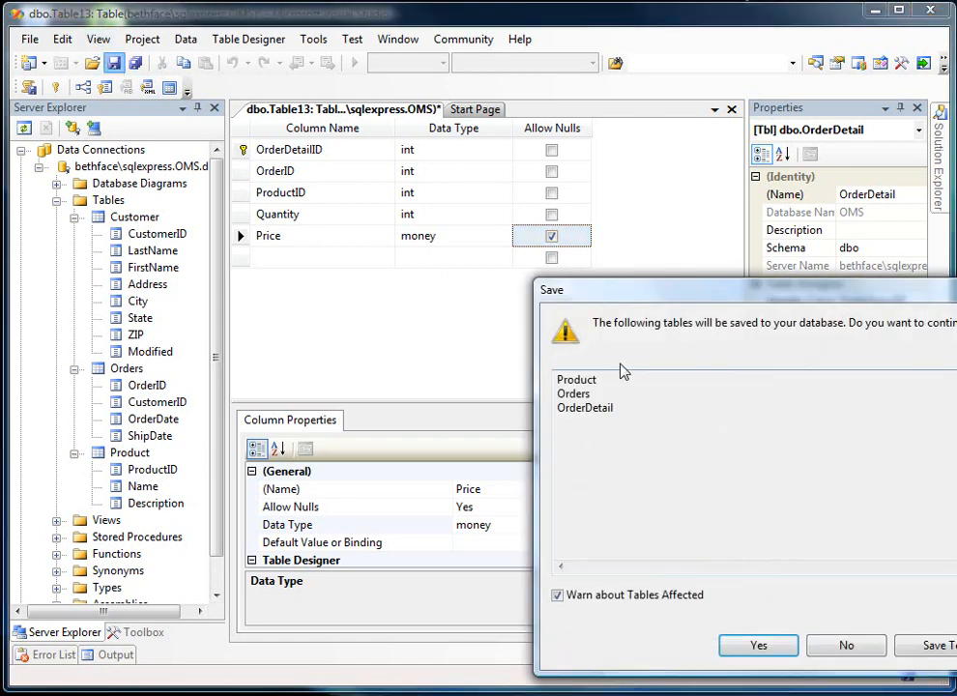
left_click_drag(656, 282, 350, 184)
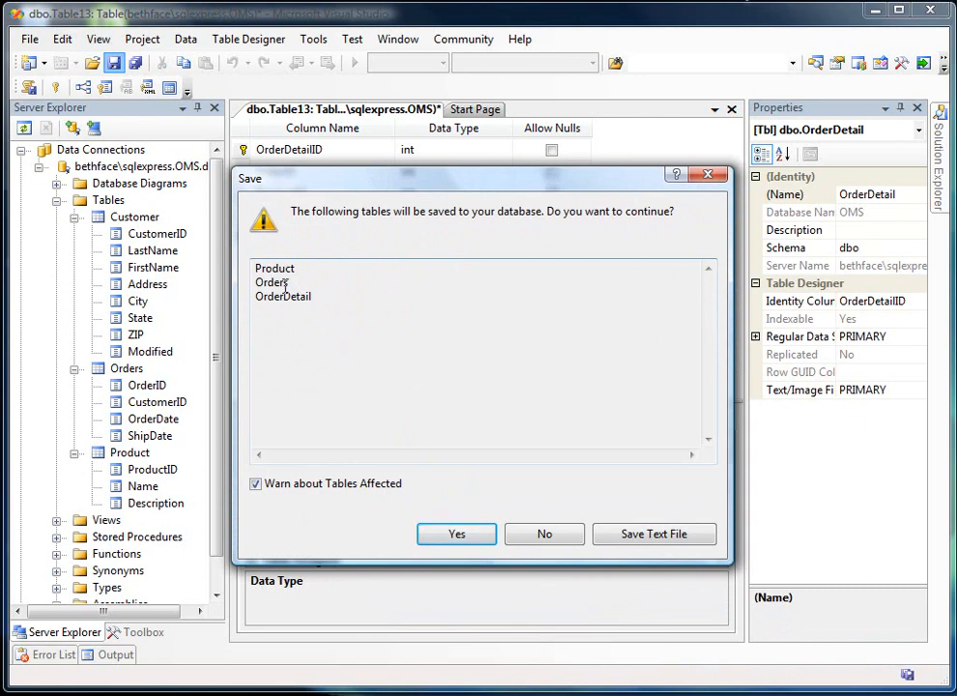
left_click(445, 531)
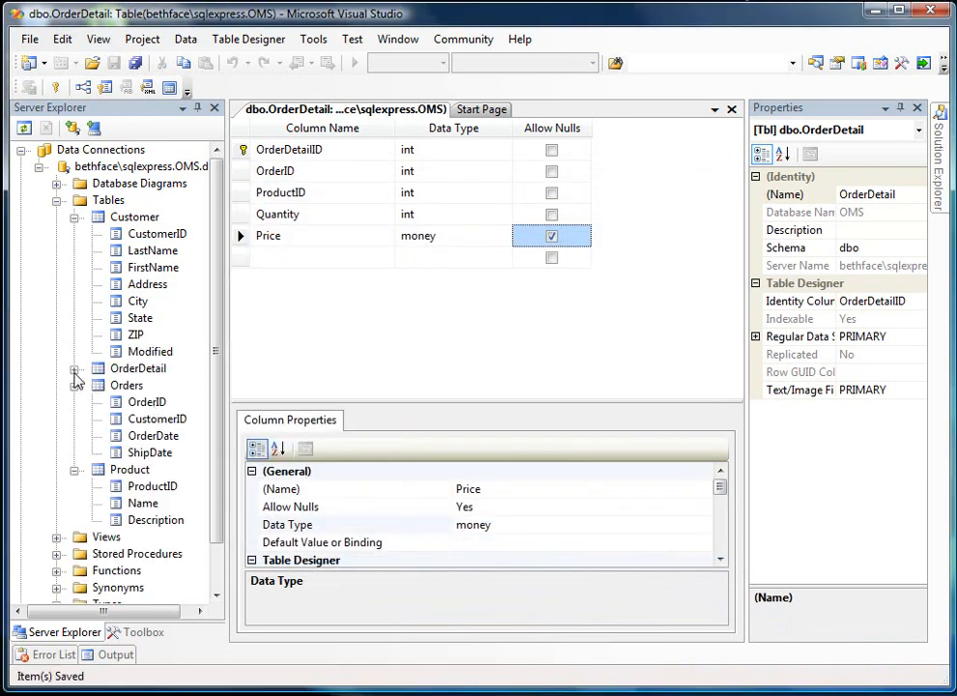
- Expand the OrderDetail table in the database tree to show its columns, and close its table designer
left_click(74, 368)
left_click_drag(221, 346, 218, 399)
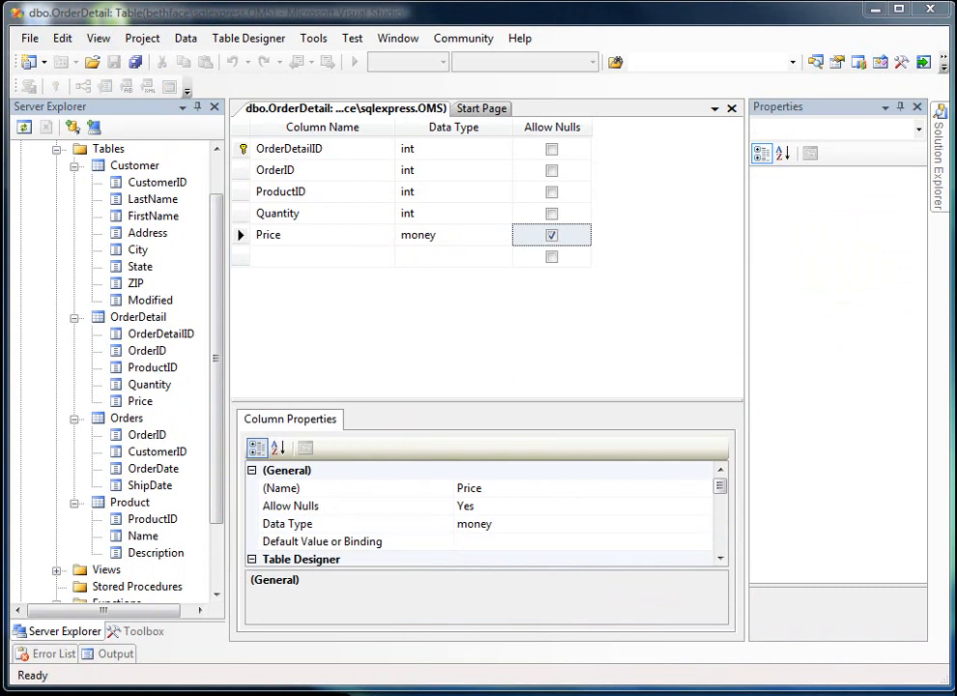
left_click(731, 109)
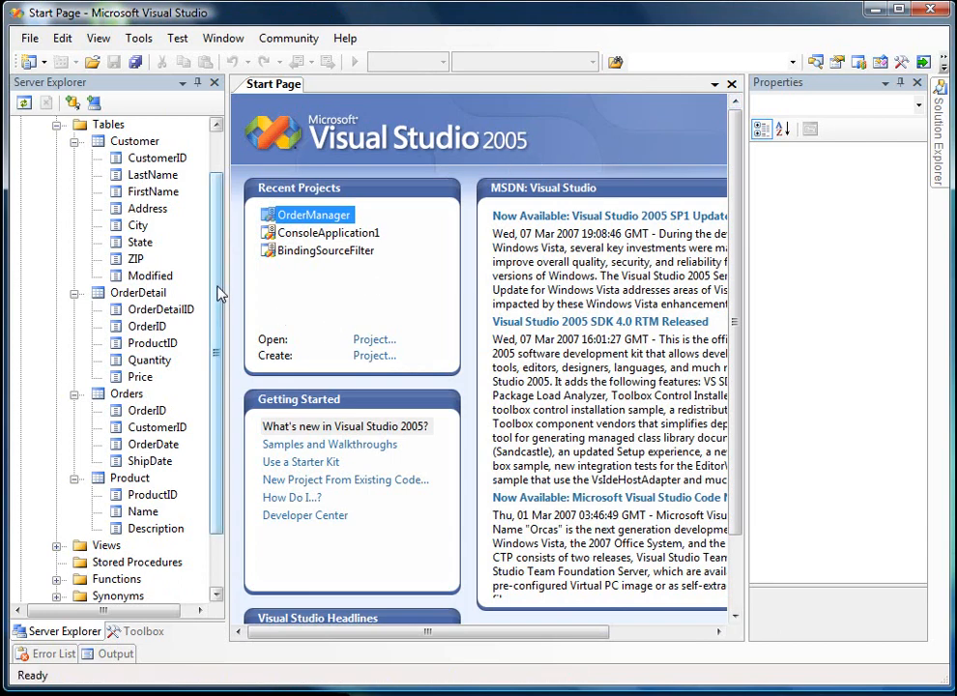
- Add a new stored procedure to the OMS database's Stored Procedures folder
left_click_drag(217, 240, 210, 340)
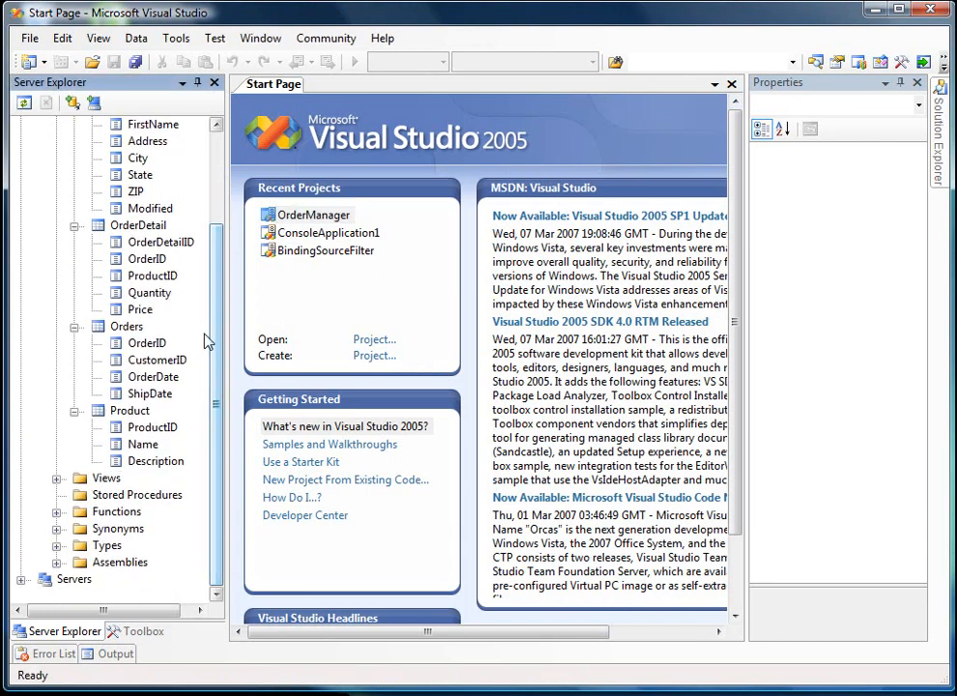
left_click(130, 497)
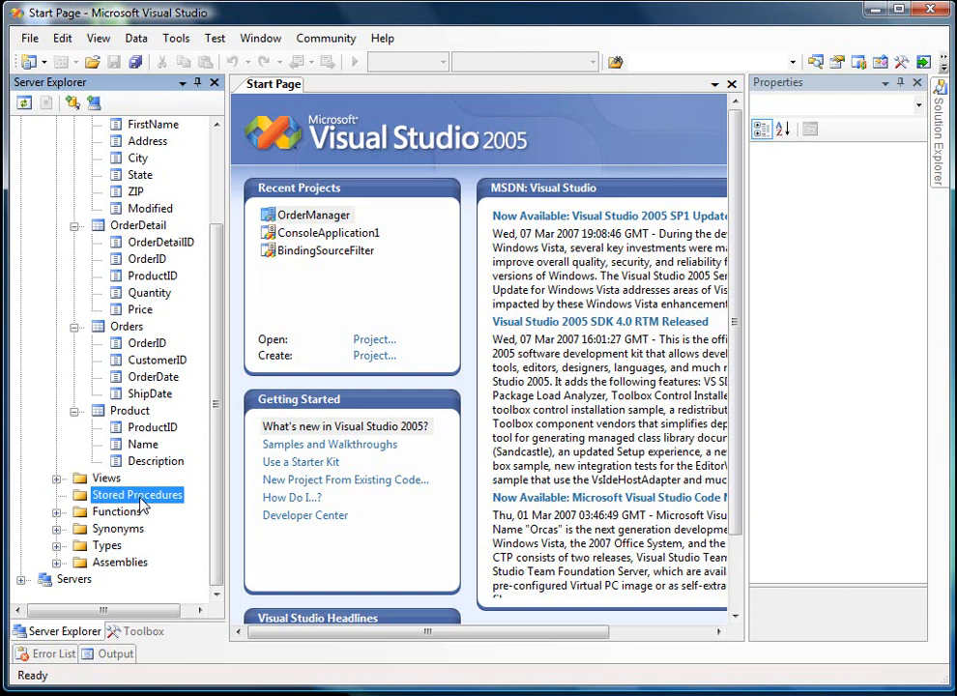
right_click(118, 497)
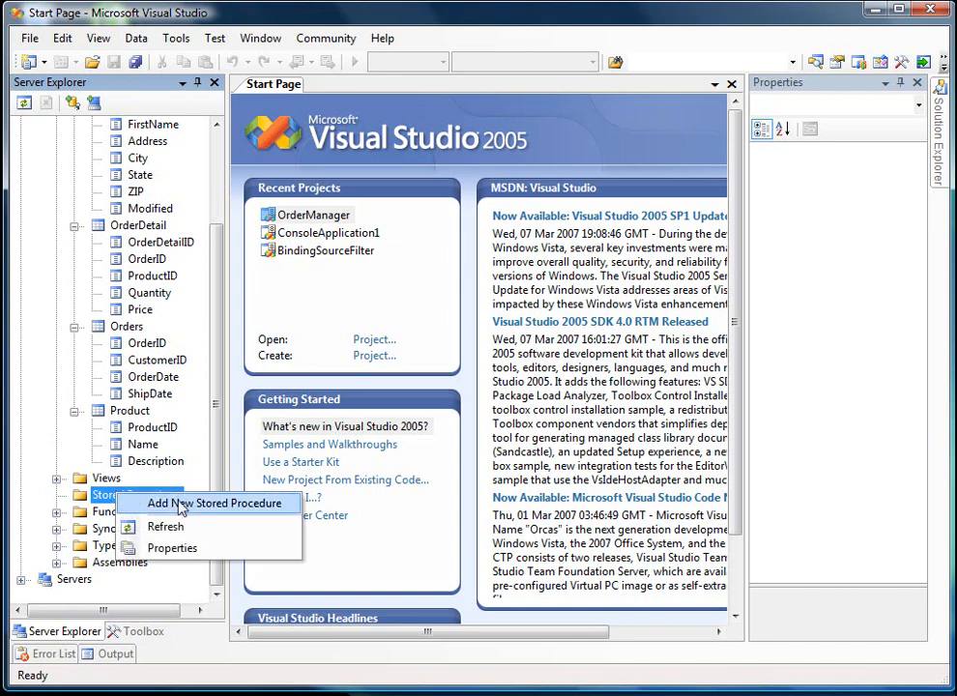
left_click(239, 506)
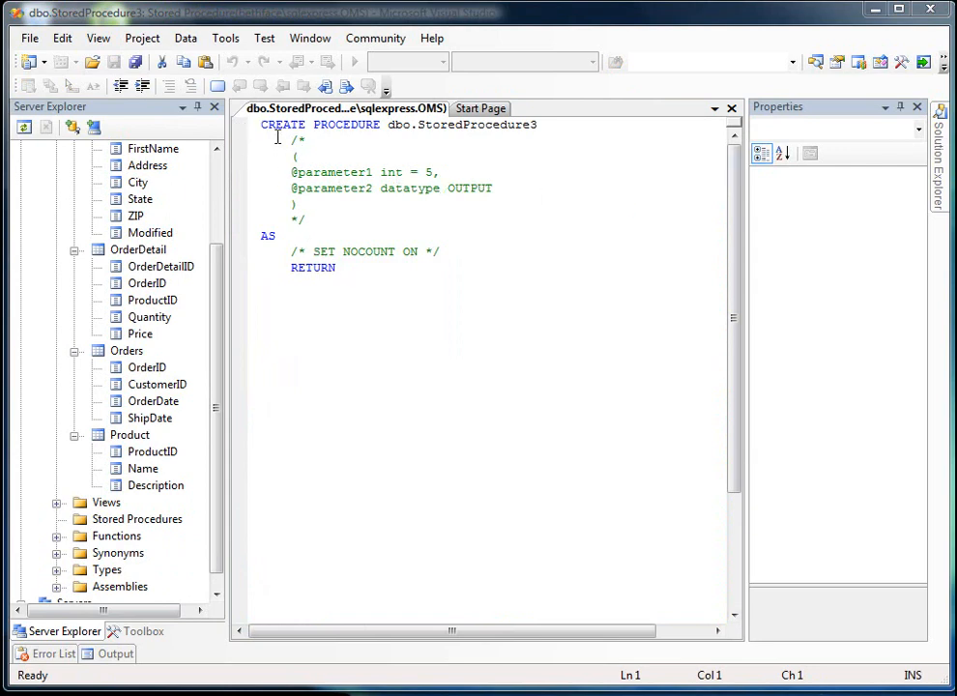
left_click(138, 631)
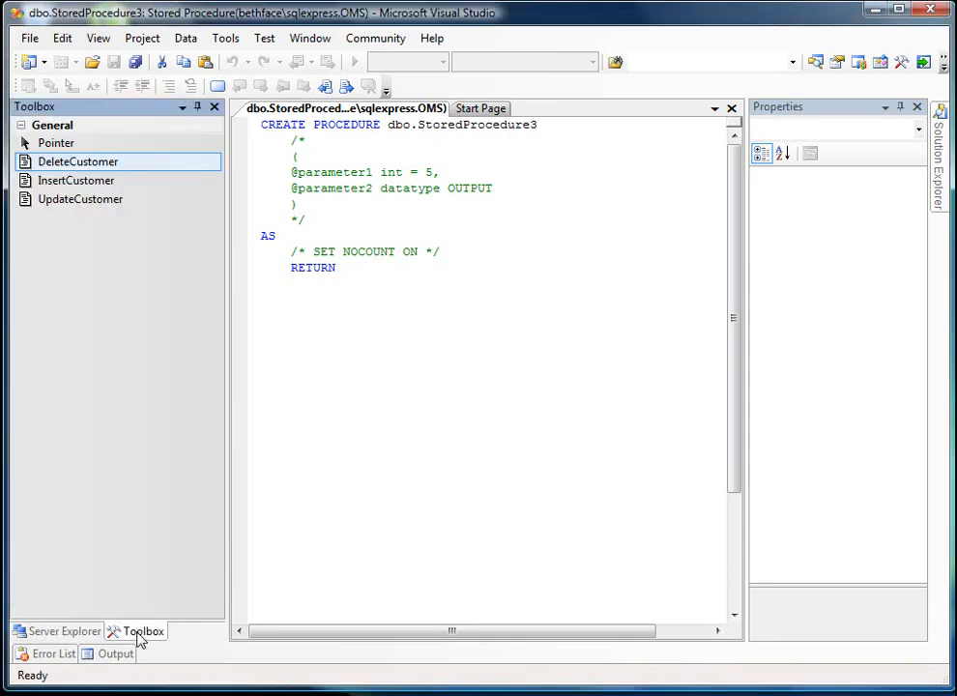
left_click_drag(394, 273, 227, 108)
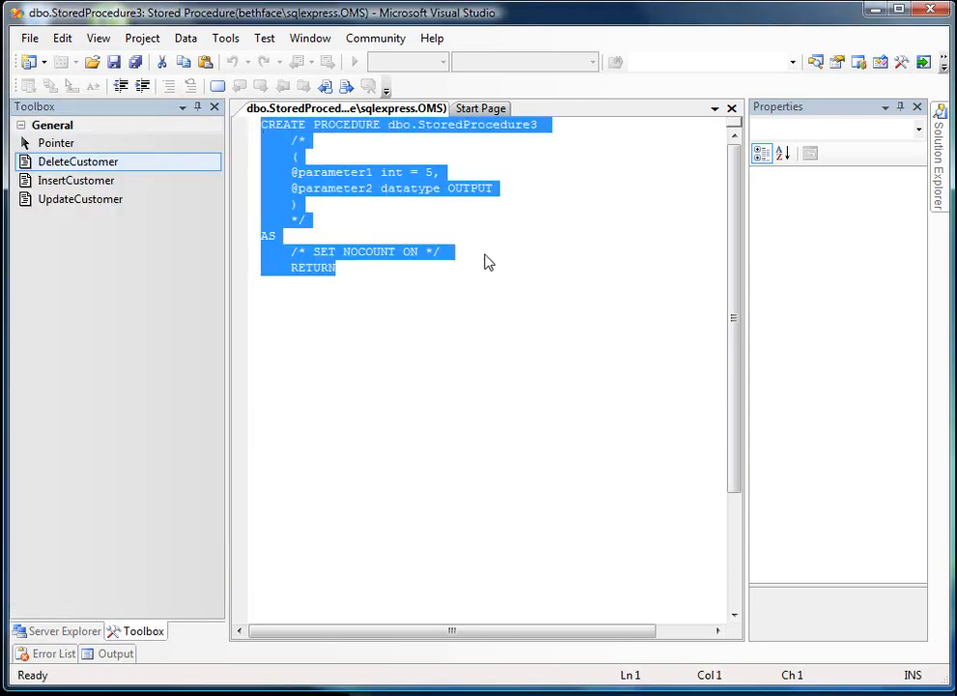
key("Delete")
left_click_drag(106, 164, 281, 148)
left_click(409, 370)
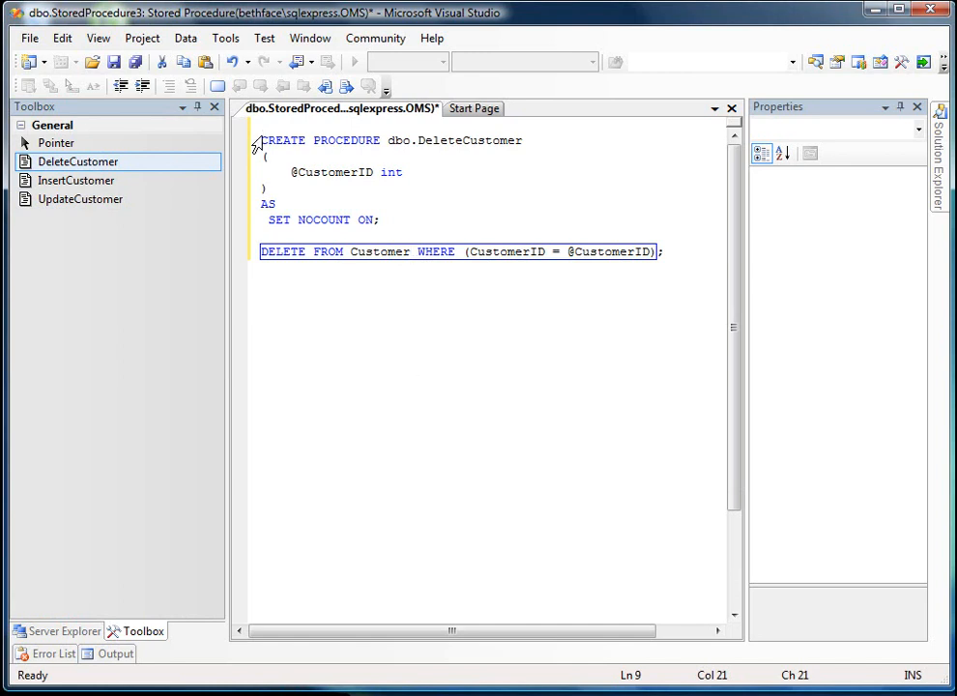
- Save the DeleteCustomer procedure to the database, and close its editor and the Properties window to return to the database tree
left_click(113, 62)
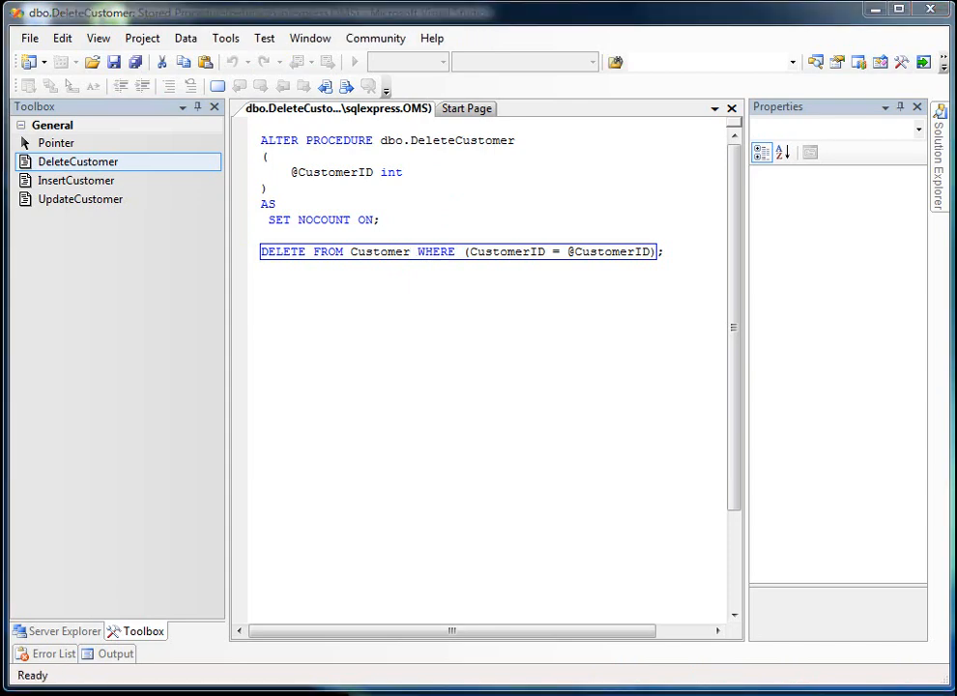
left_click(731, 109)
left_click(917, 83)
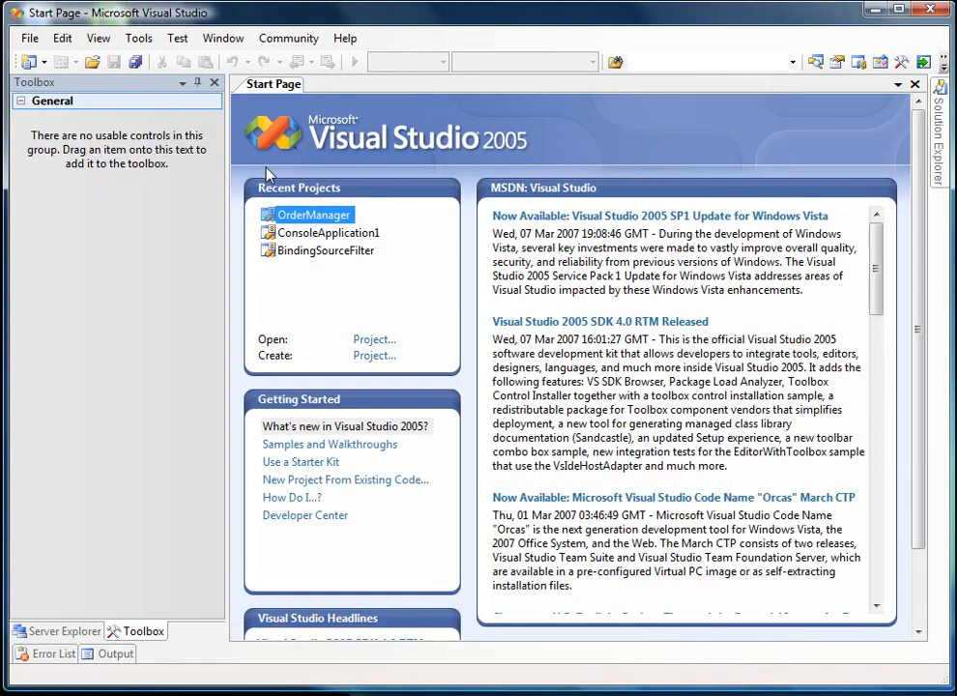
left_click(84, 632)
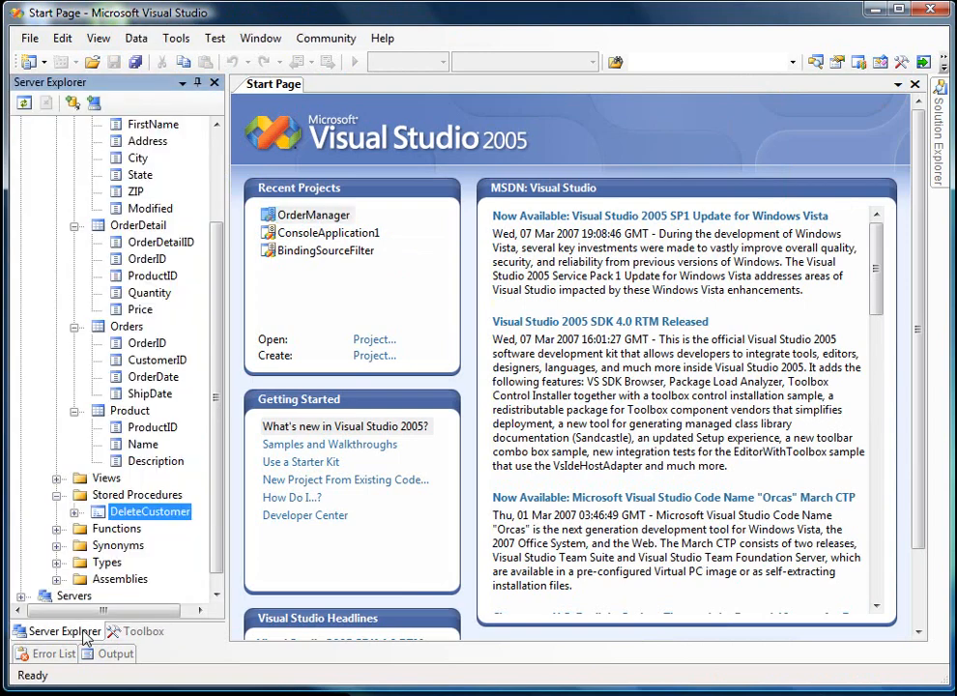
- Add another stored procedure and replace its template code with the saved InsertCustomer snippet
right_click(116, 495)
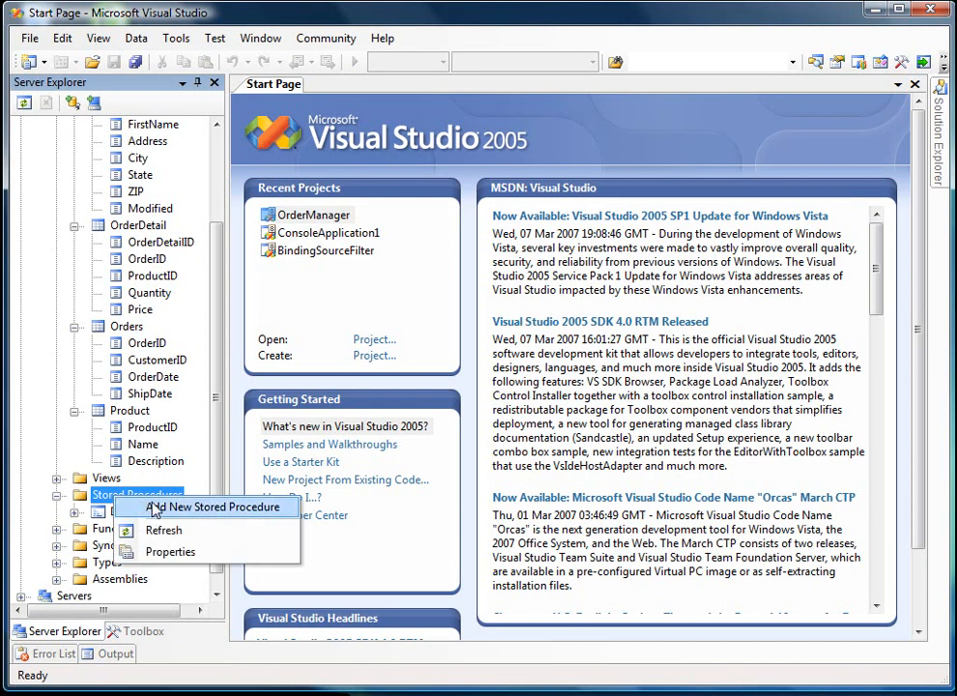
left_click(150, 507)
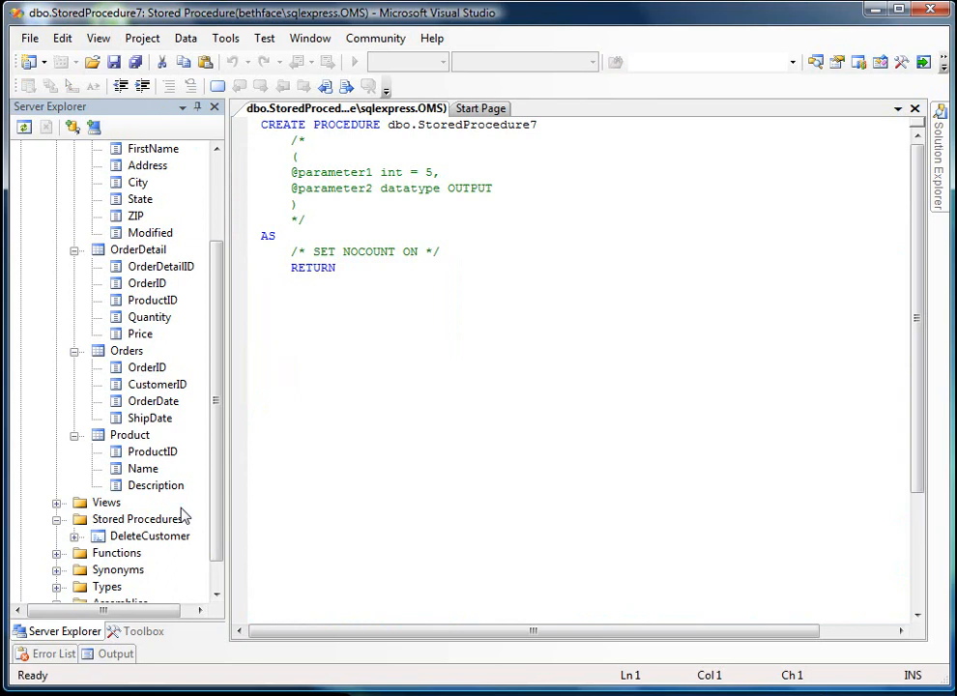
left_click(137, 631)
left_click_drag(336, 267, 291, 220)
key("ctrl+a")
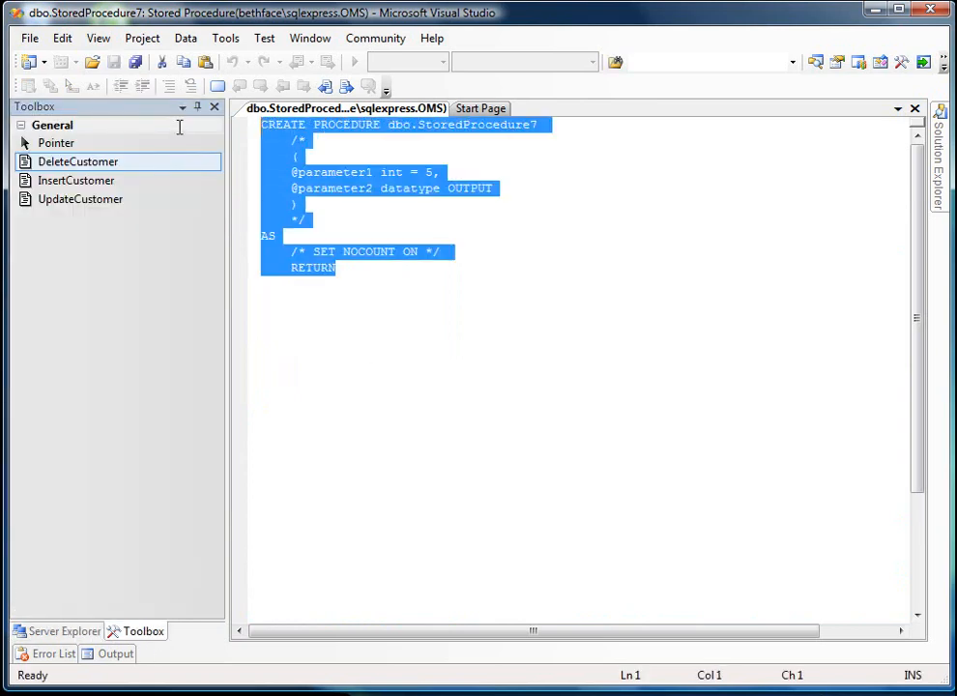
key("Delete")
left_click_drag(94, 183, 309, 145)
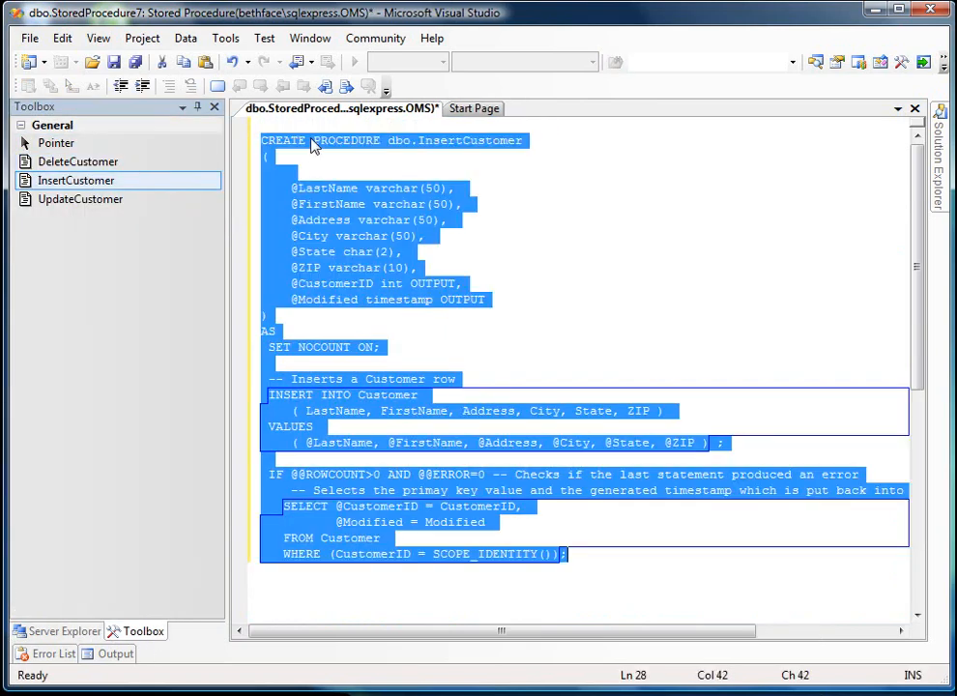
left_click(703, 233)
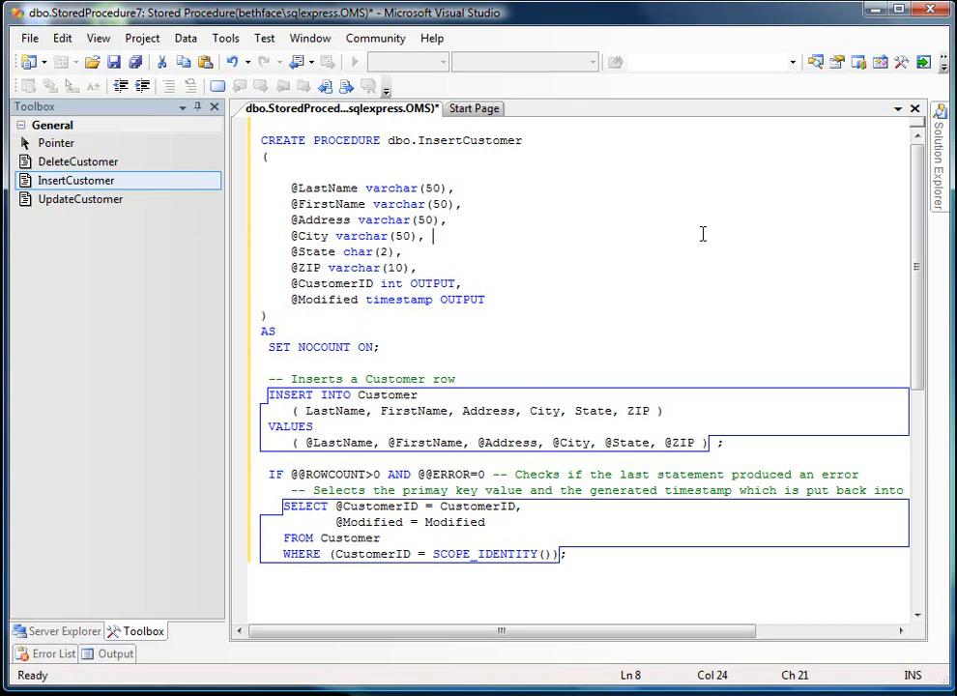
- Save the InsertCustomer procedure to the database, close its editor and return to the database tree
left_click(719, 443)
left_click(283, 504)
left_click(510, 523)
left_click(586, 555)
left_click(115, 62)
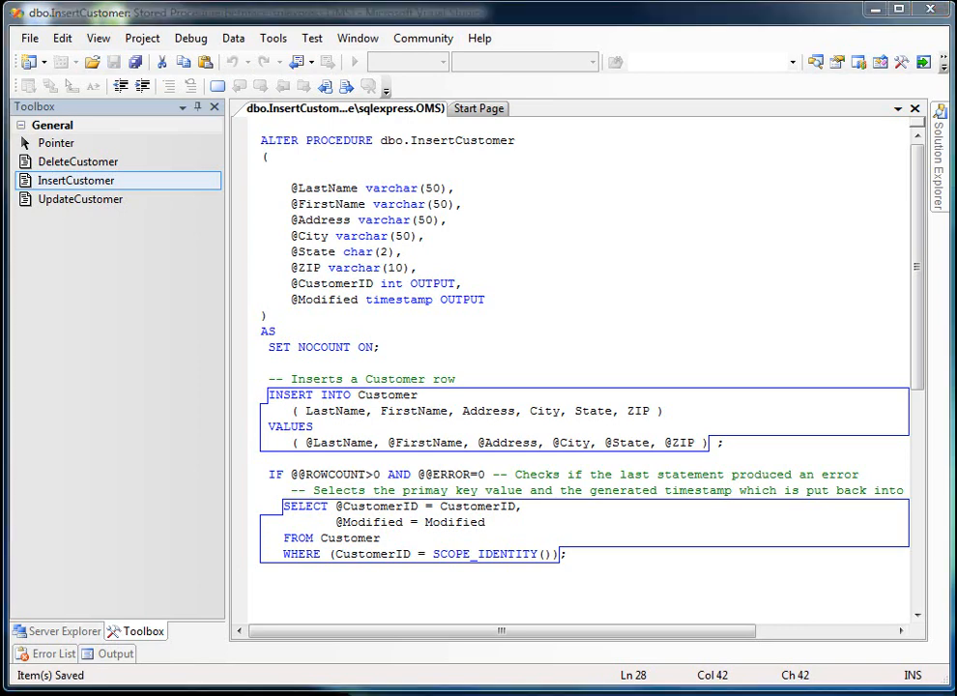
left_click(914, 110)
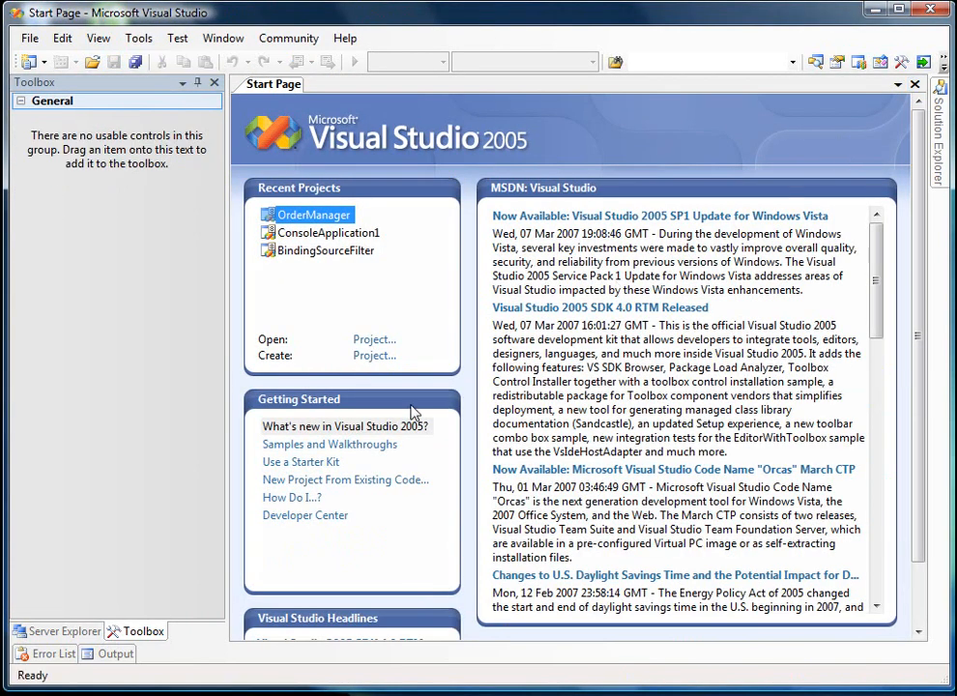
left_click(29, 632)
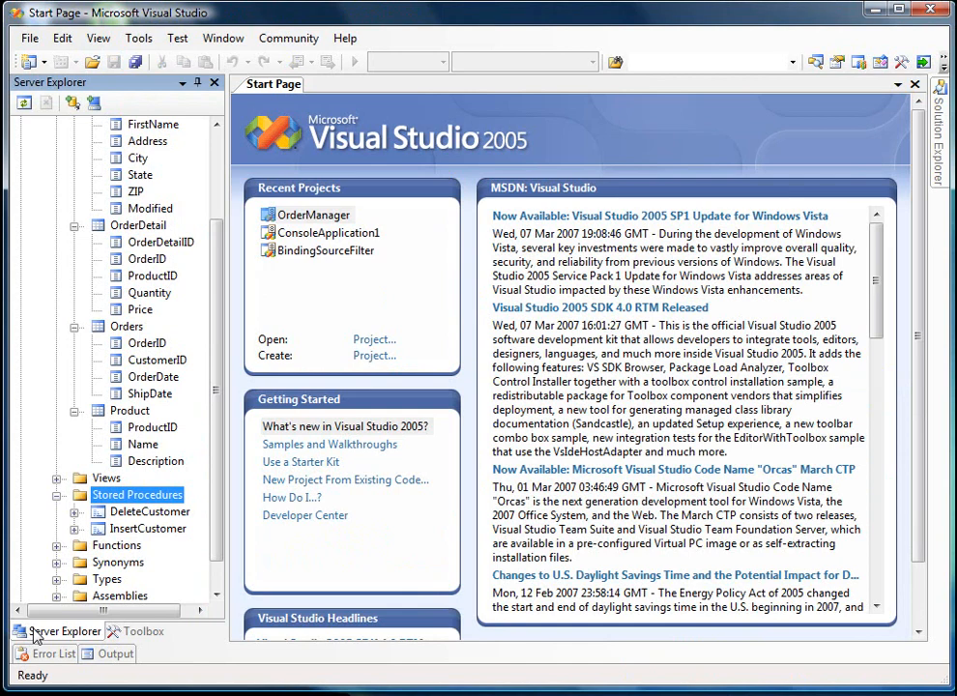
- Add a third stored procedure and replace its template code with the saved UpdateCustomer snippet
right_click(120, 499)
left_click(140, 504)
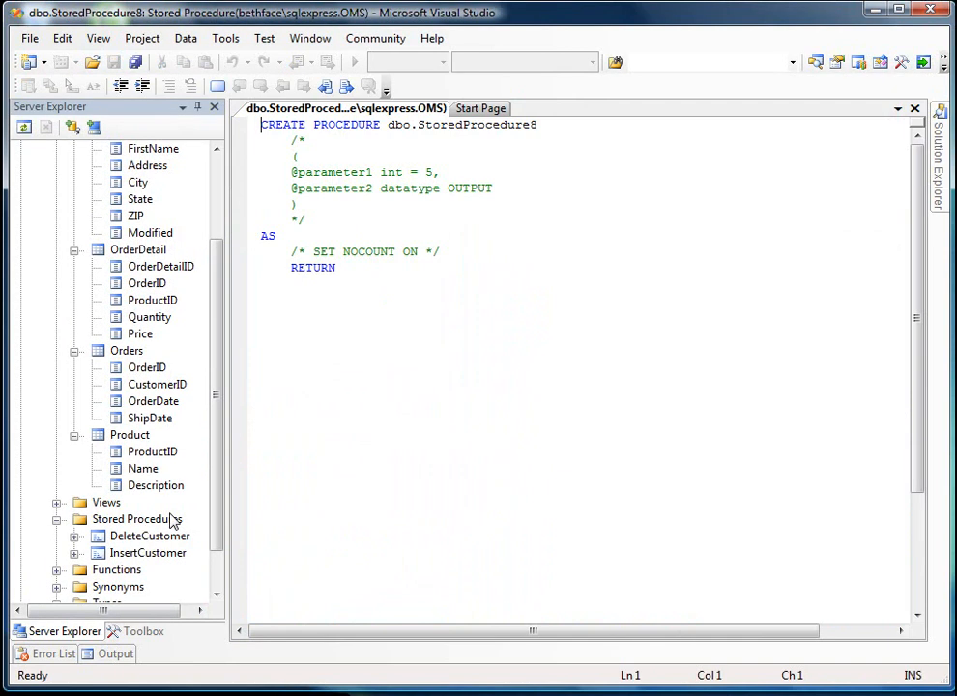
left_click(135, 631)
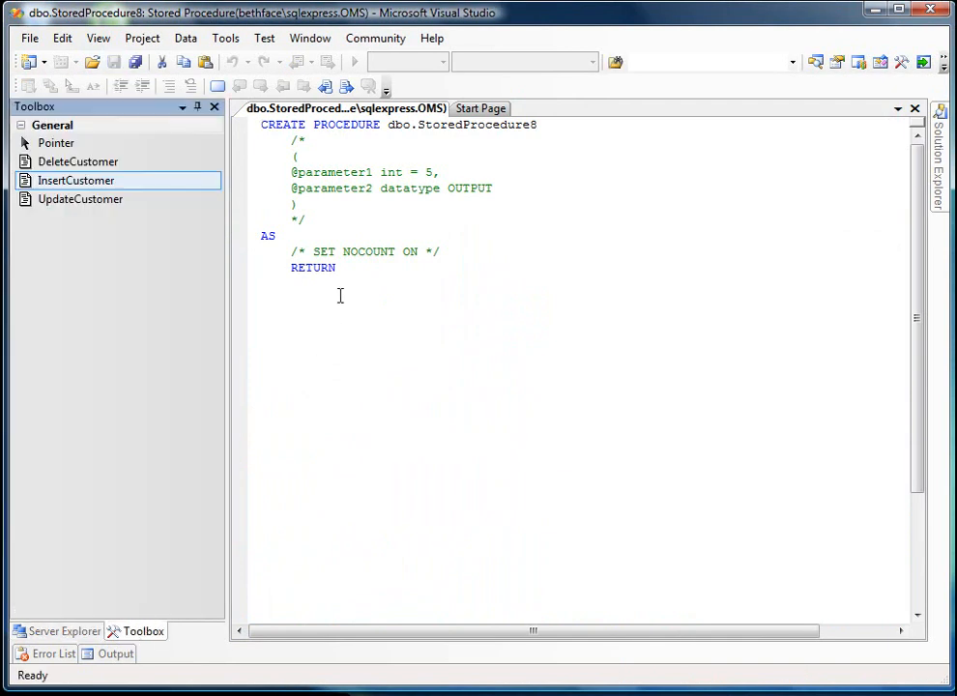
key("ctrl+a")
key("Delete")
left_click(65, 203)
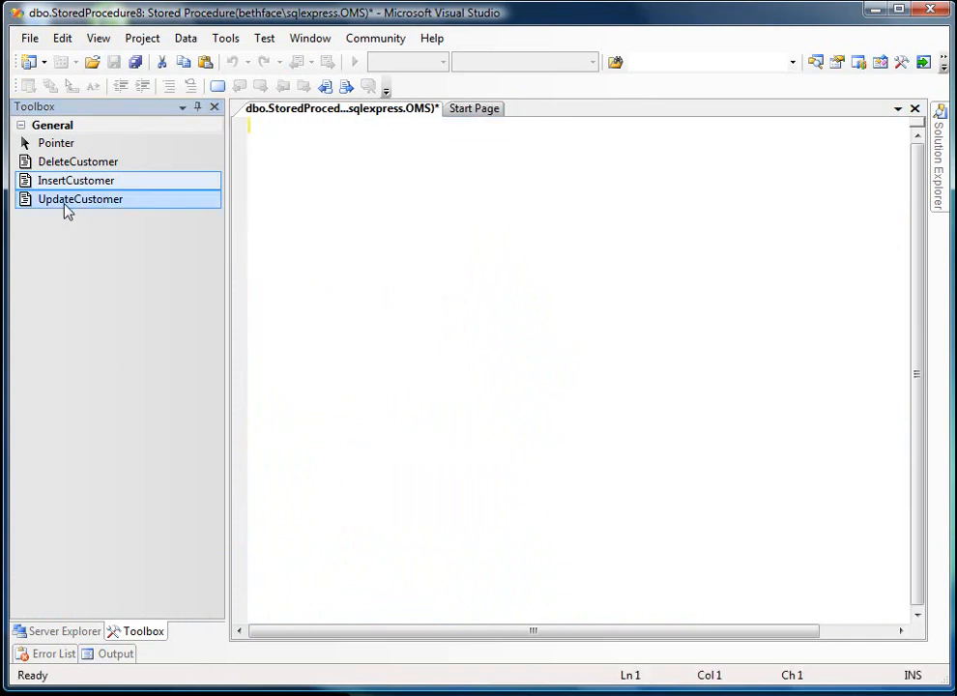
left_click_drag(66, 202, 364, 155)
left_click(636, 176)
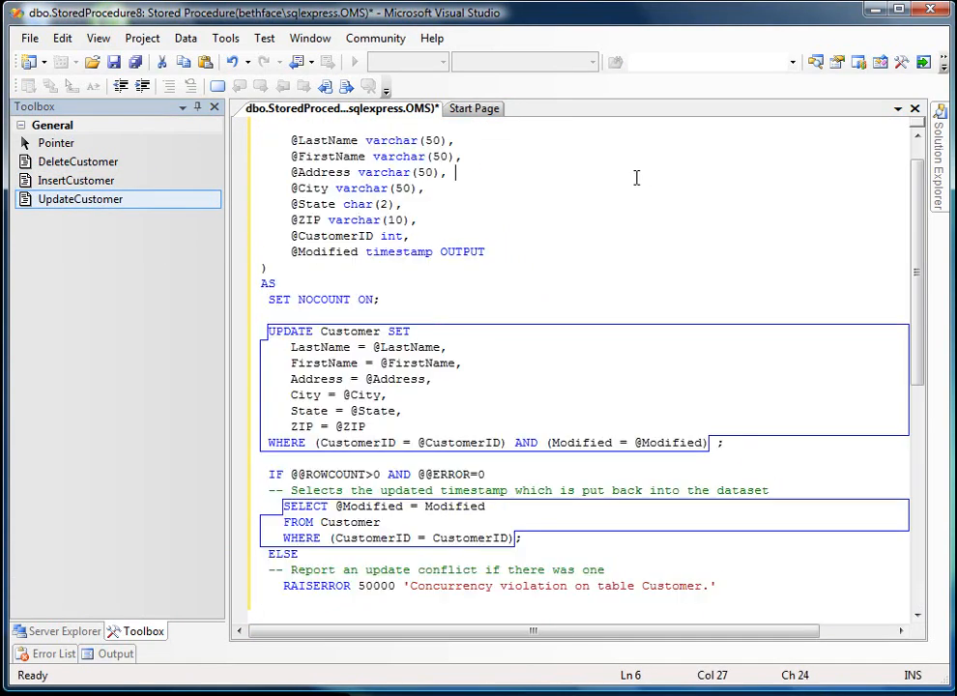
- Review the UpdateCustomer code, save the procedure to the database and close its editor, with the database tree shown
scroll(715, 194, "up", 1)
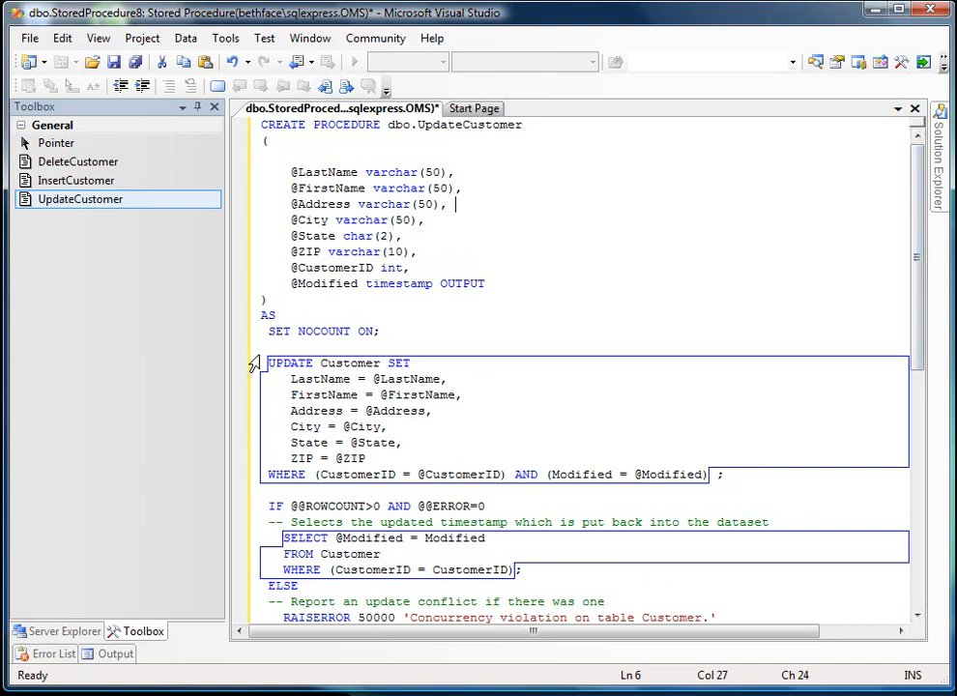
left_click(248, 479)
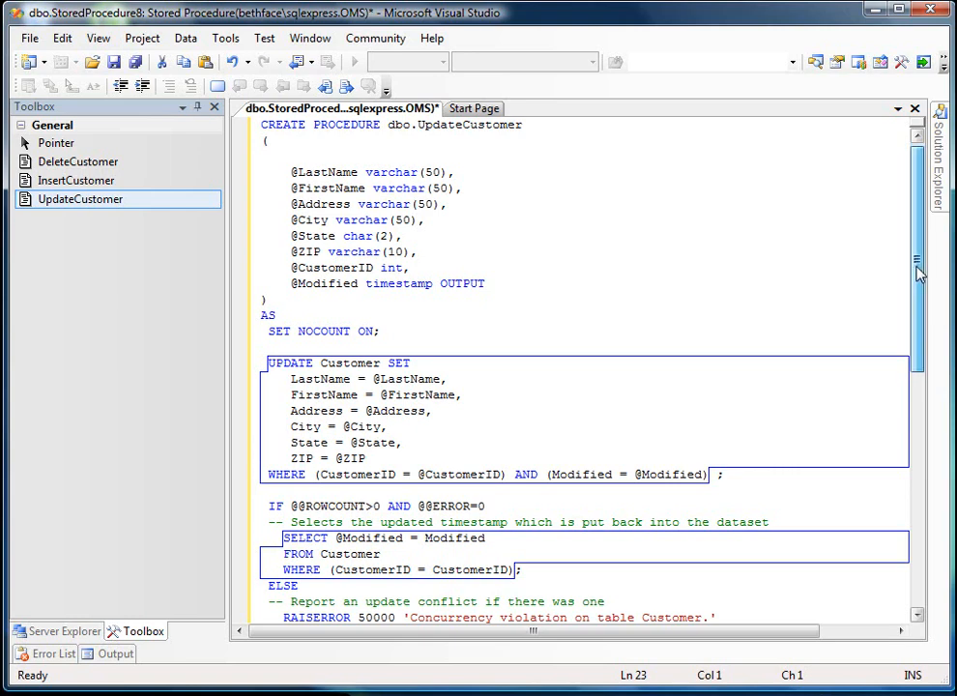
left_click_drag(918, 268, 918, 305)
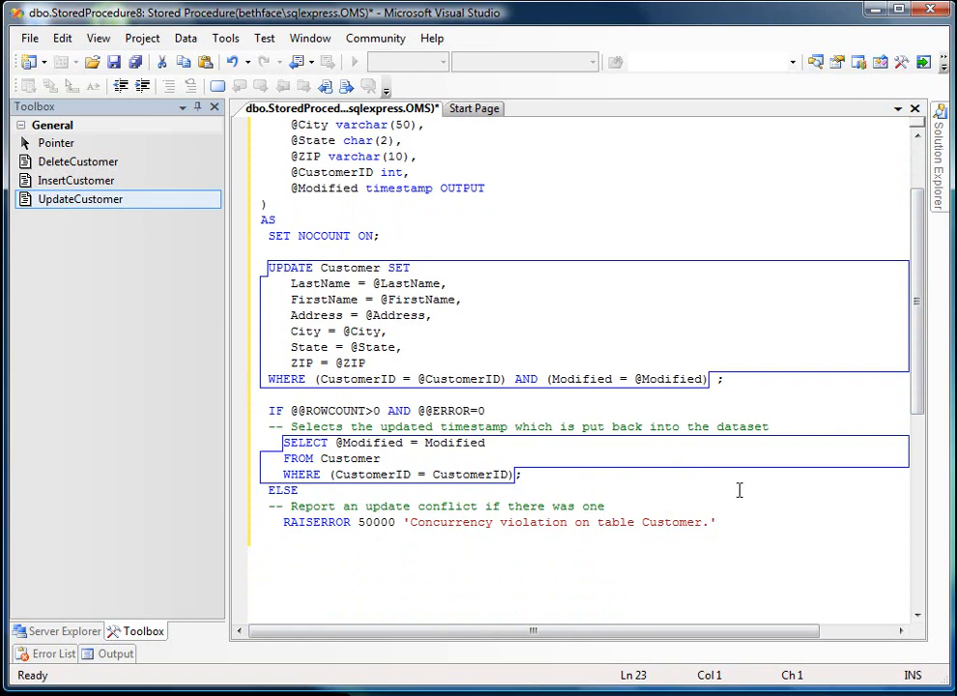
left_click(110, 63)
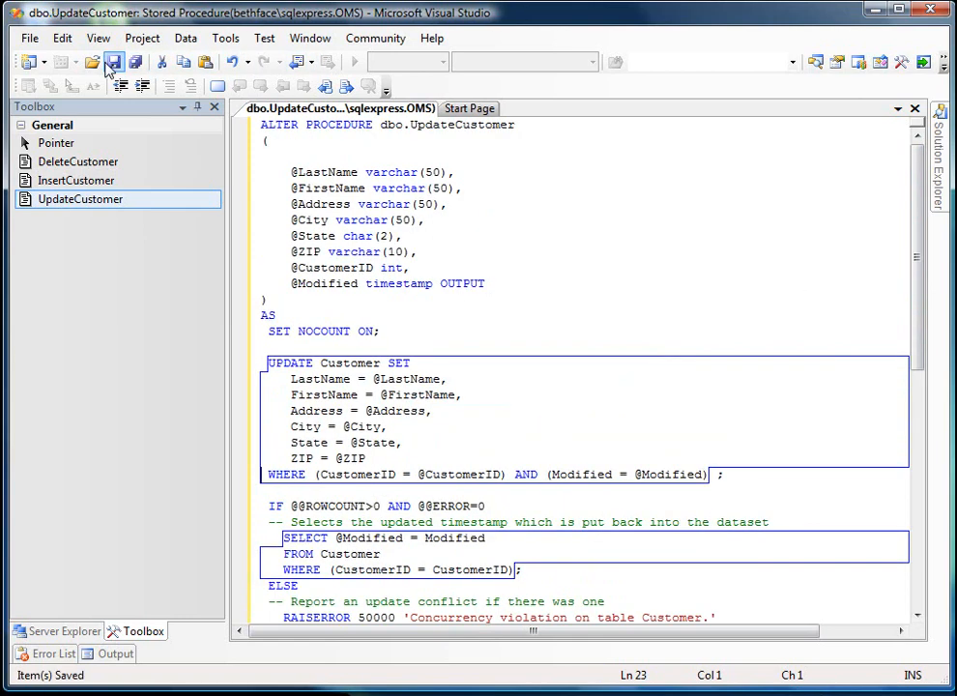
left_click(33, 633)
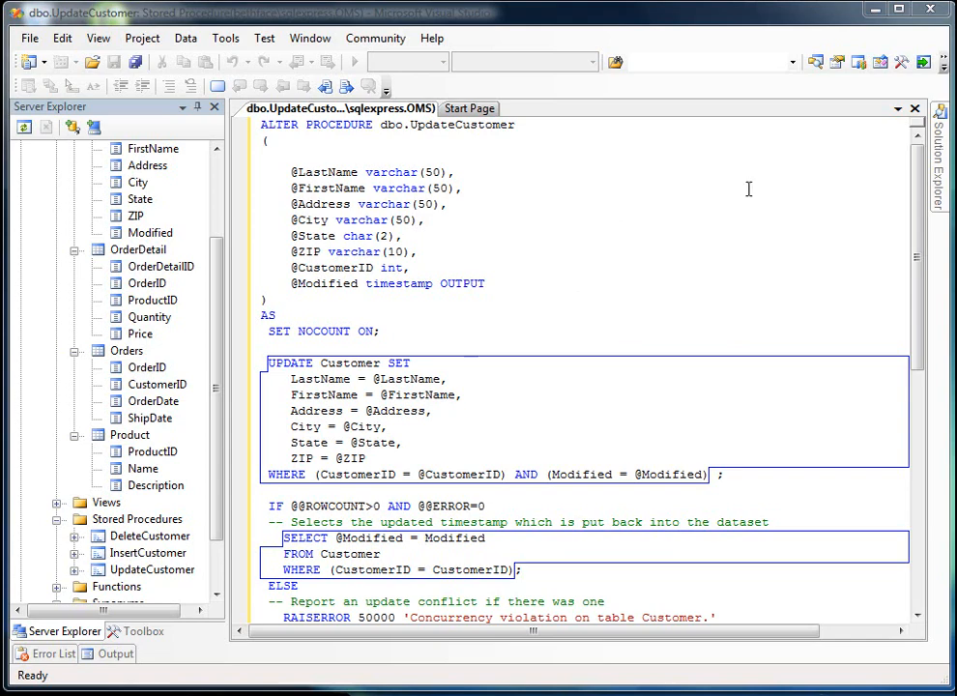
left_click(914, 108)
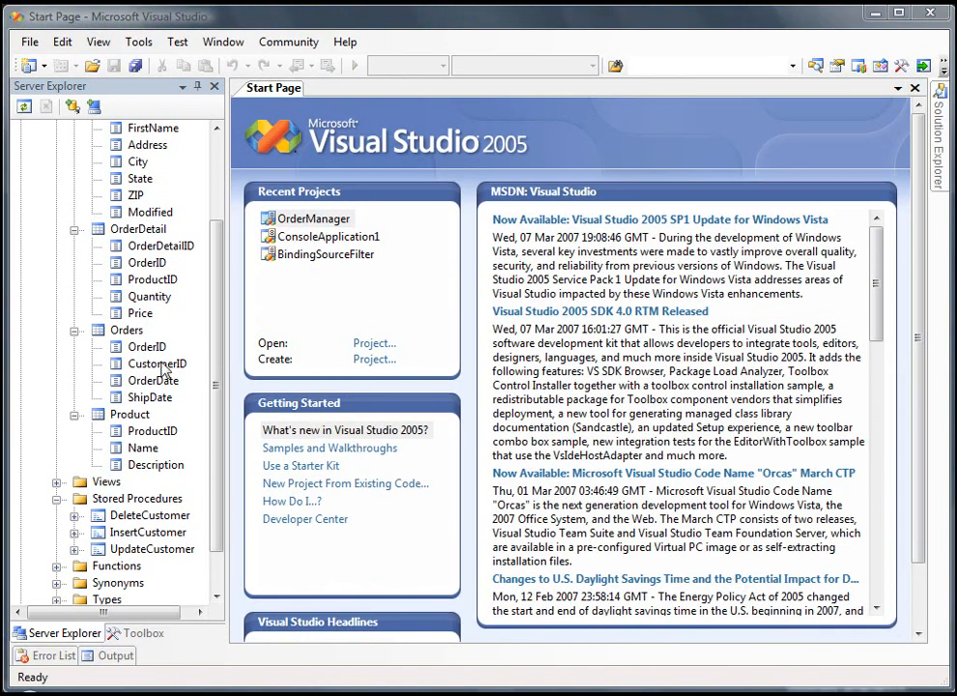
- Look over the tables and stored procedures in the database tree, and switch to the closing presentation slide
mouse_move(216, 331)
left_mouse_down()
mouse_move(223, 270)
mouse_move(224, 309)
left_mouse_up()
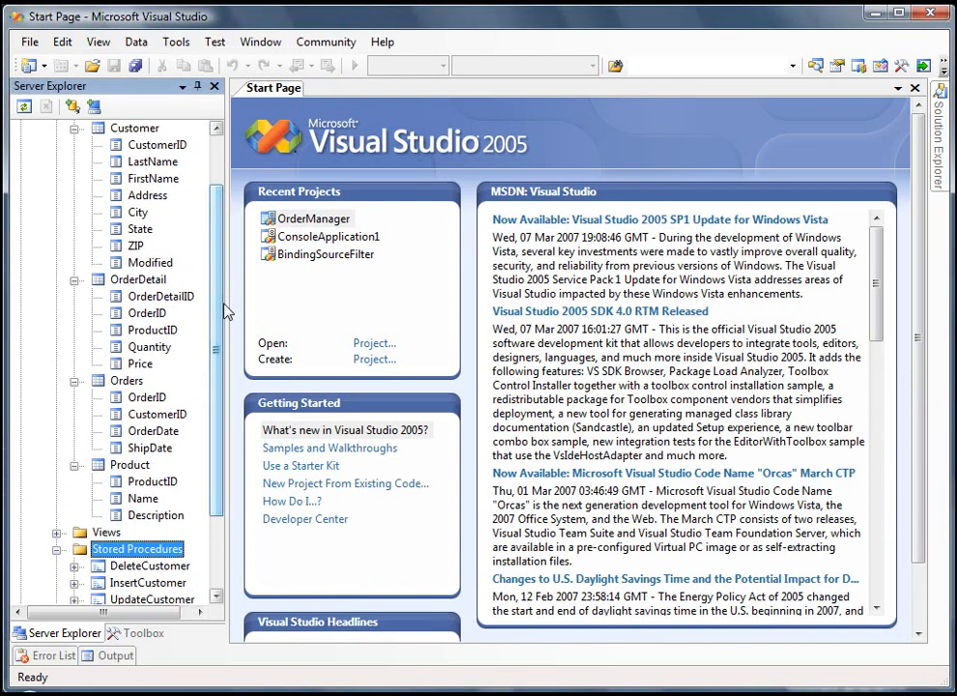
left_click_drag(225, 304, 222, 383)
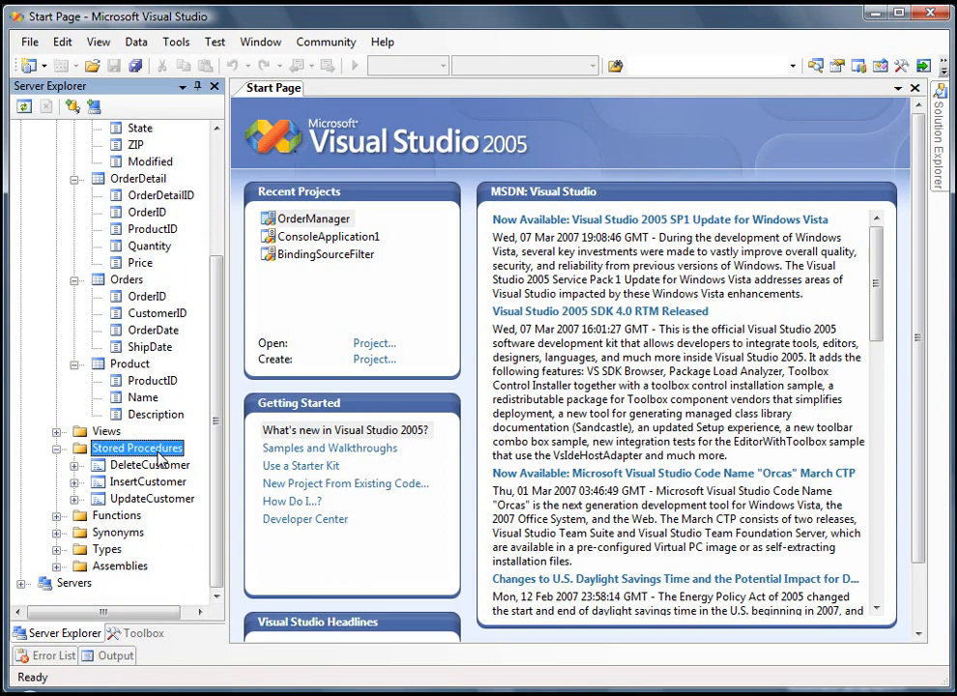
key("alt+Tab")
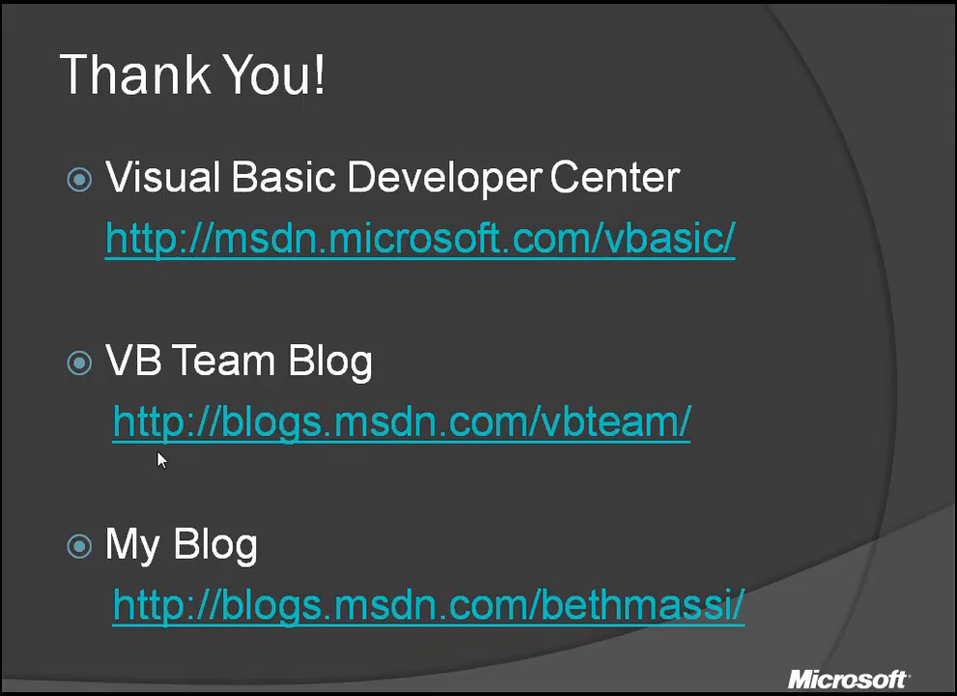